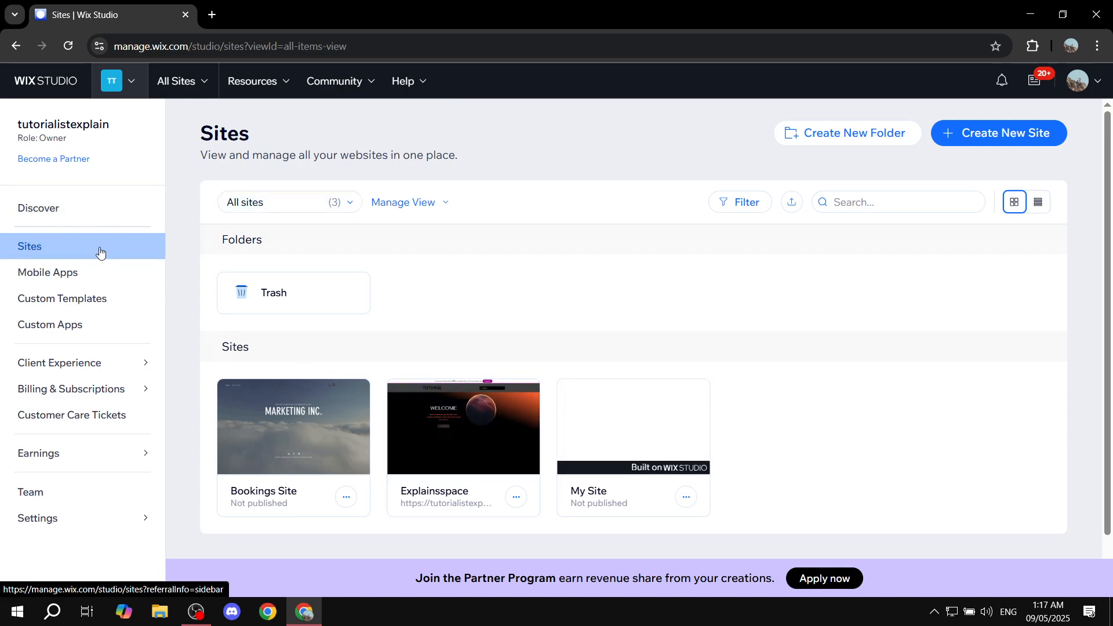
Create a new site to build with the Wix Editor, choosing to set it up without the AI chat.
left_click(1011, 132)
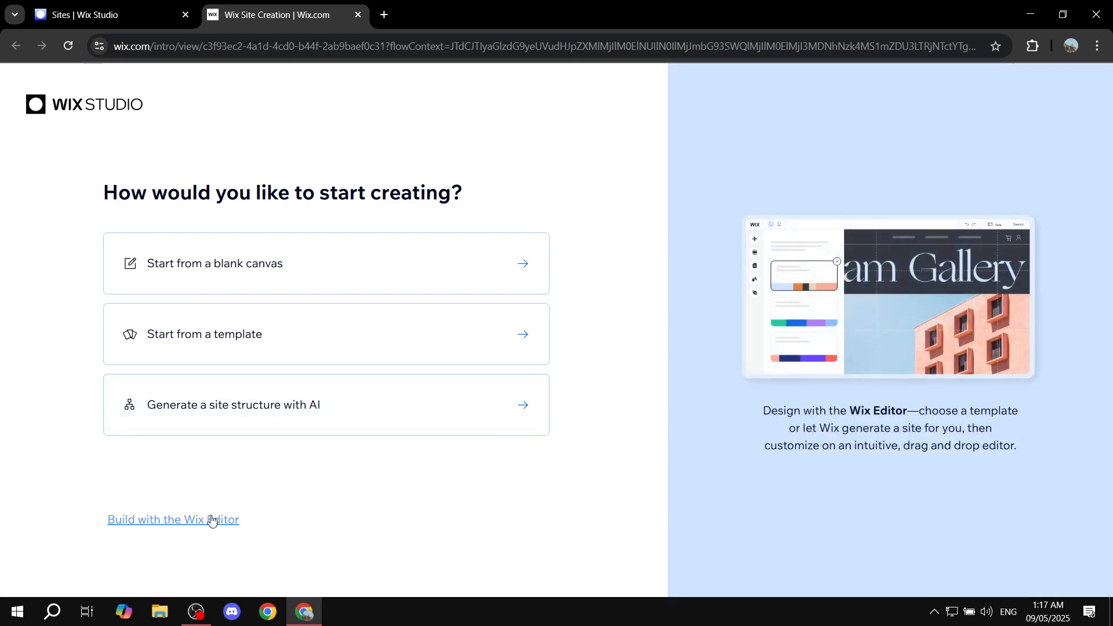
left_click(211, 520)
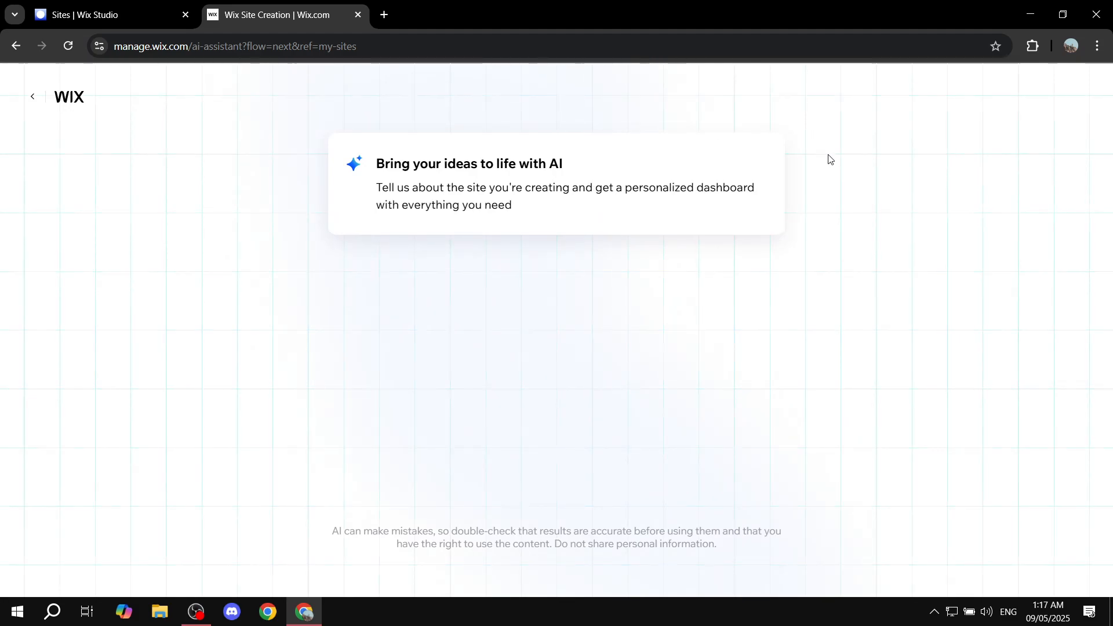
left_click_drag(377, 164, 608, 158)
left_click(725, 150)
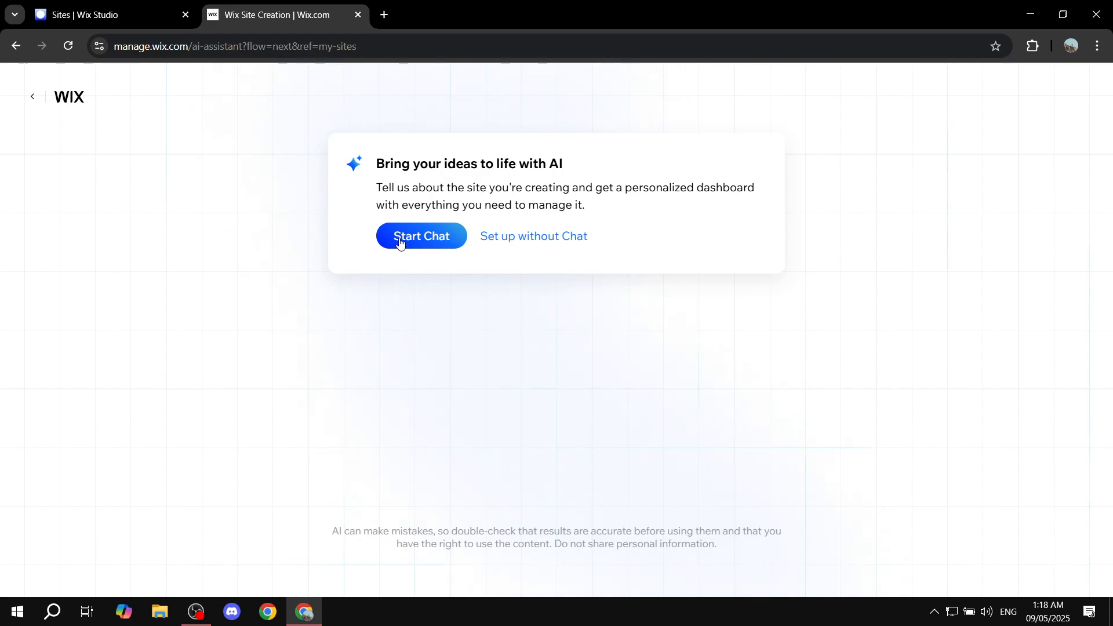
left_click(541, 238)
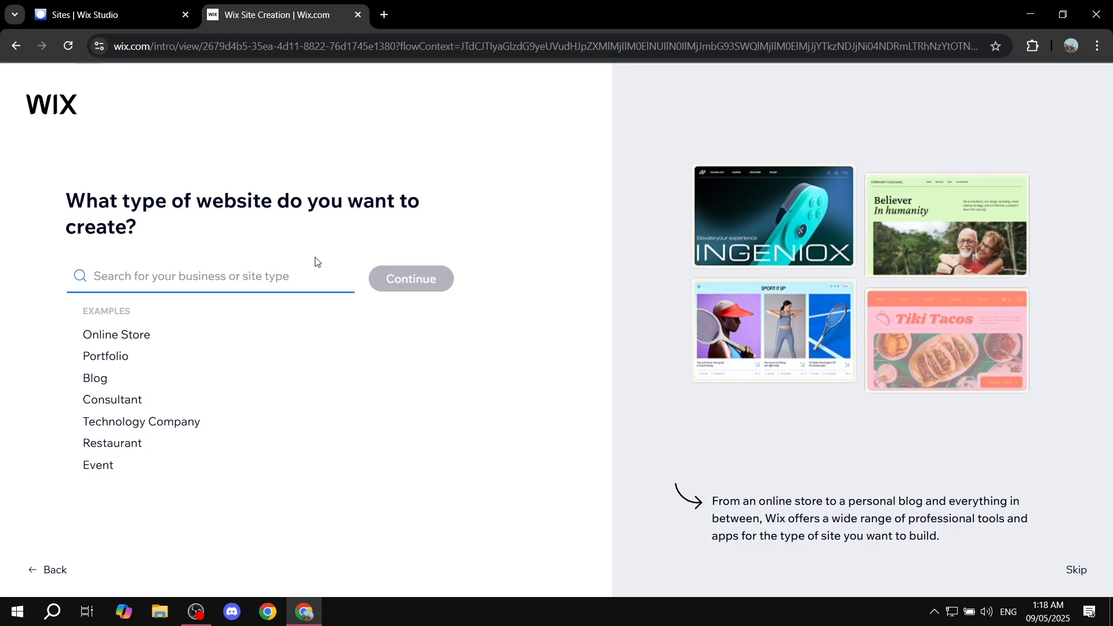
Search for the website type, choose Photography Portfolio and continue with the site setup.
type("Photog")
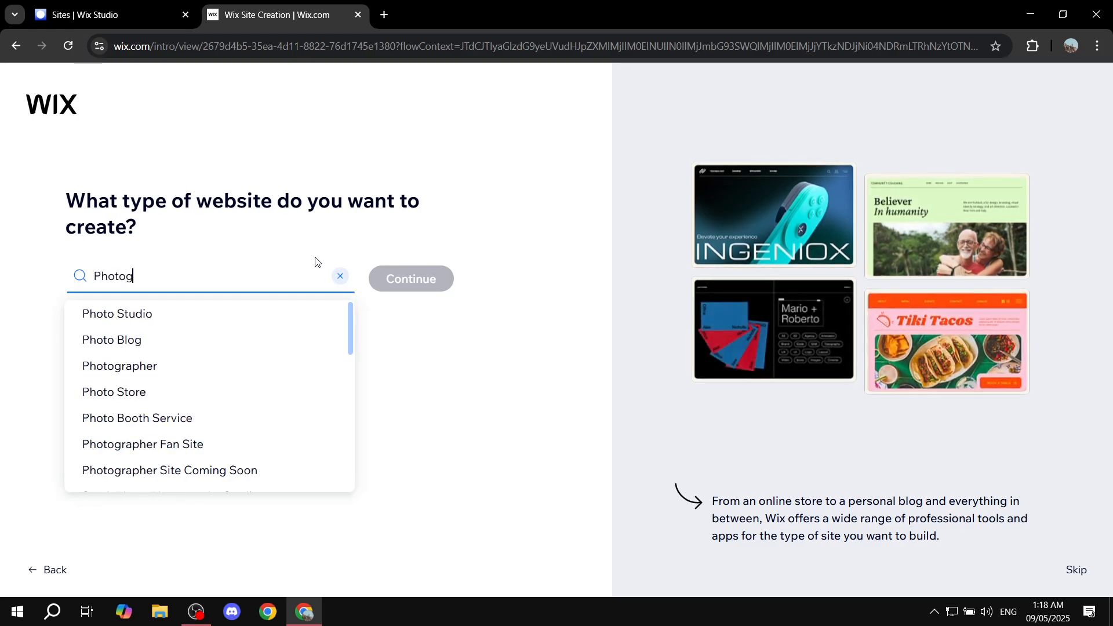
type("ra")
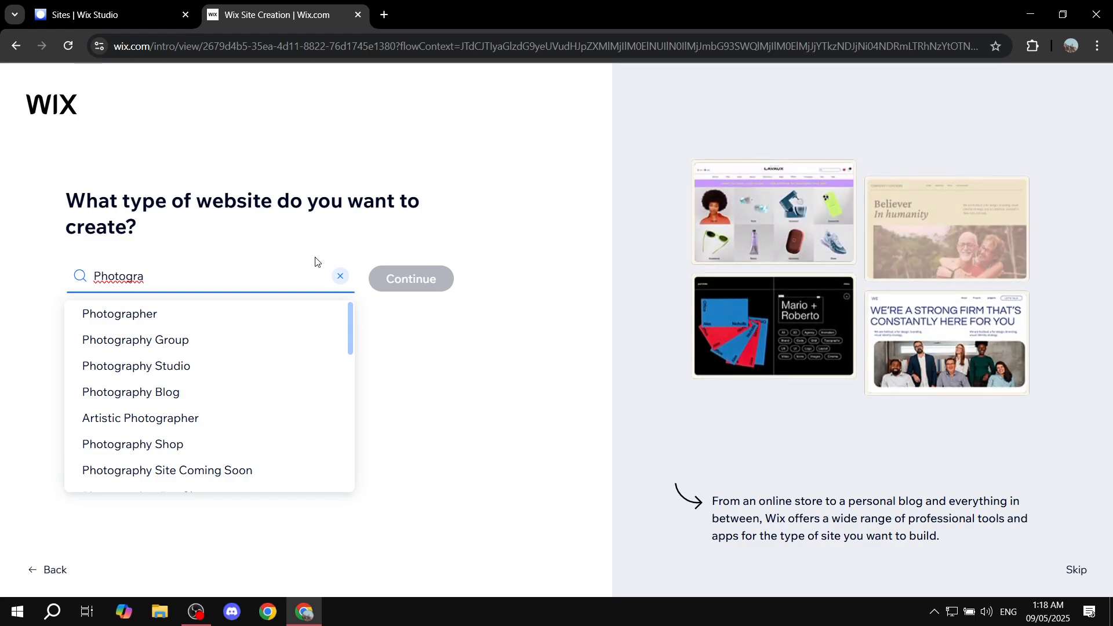
type("phy po")
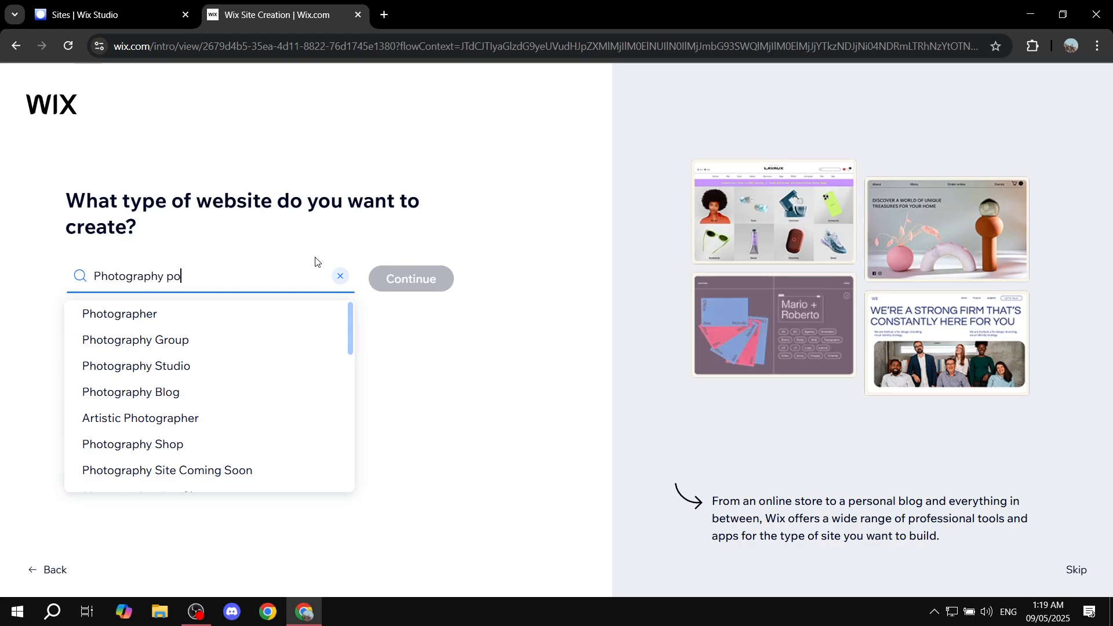
type("rt")
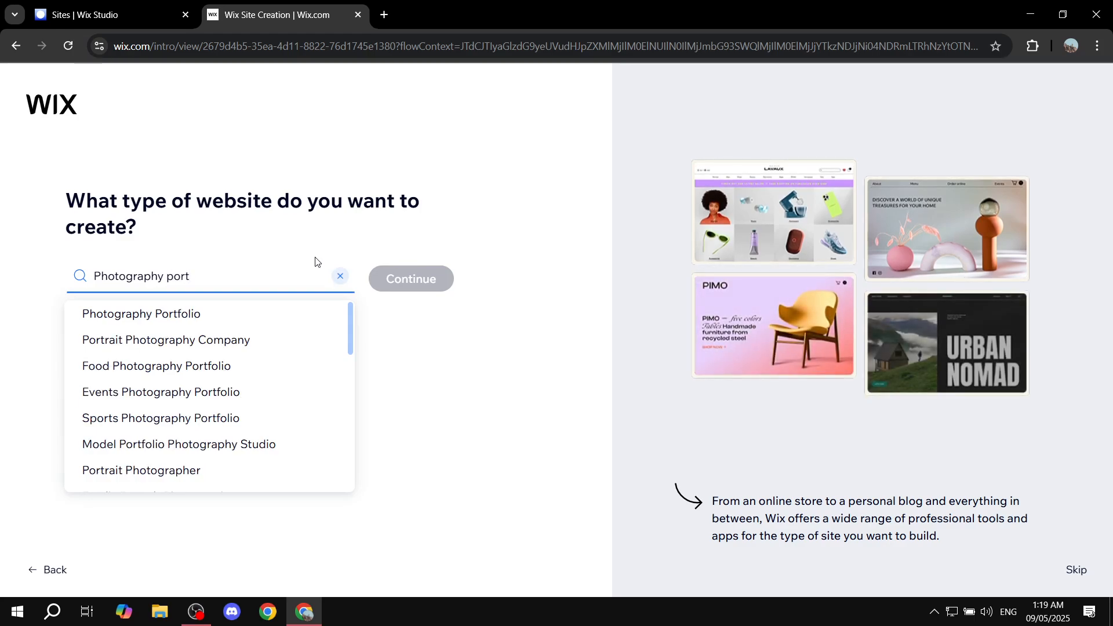
left_click(195, 316)
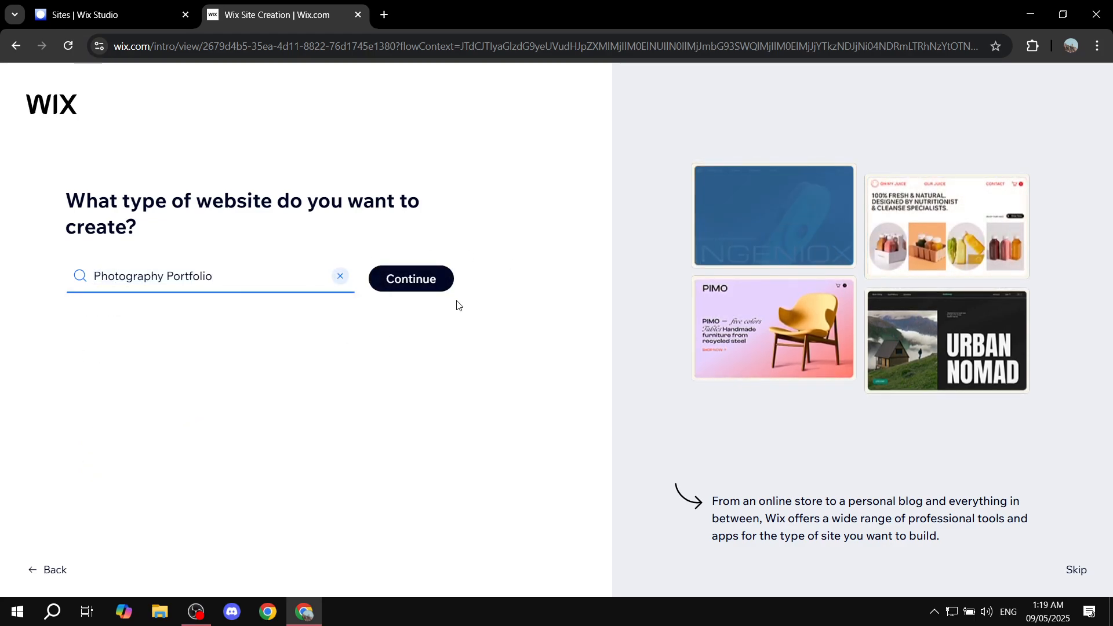
left_click(432, 280)
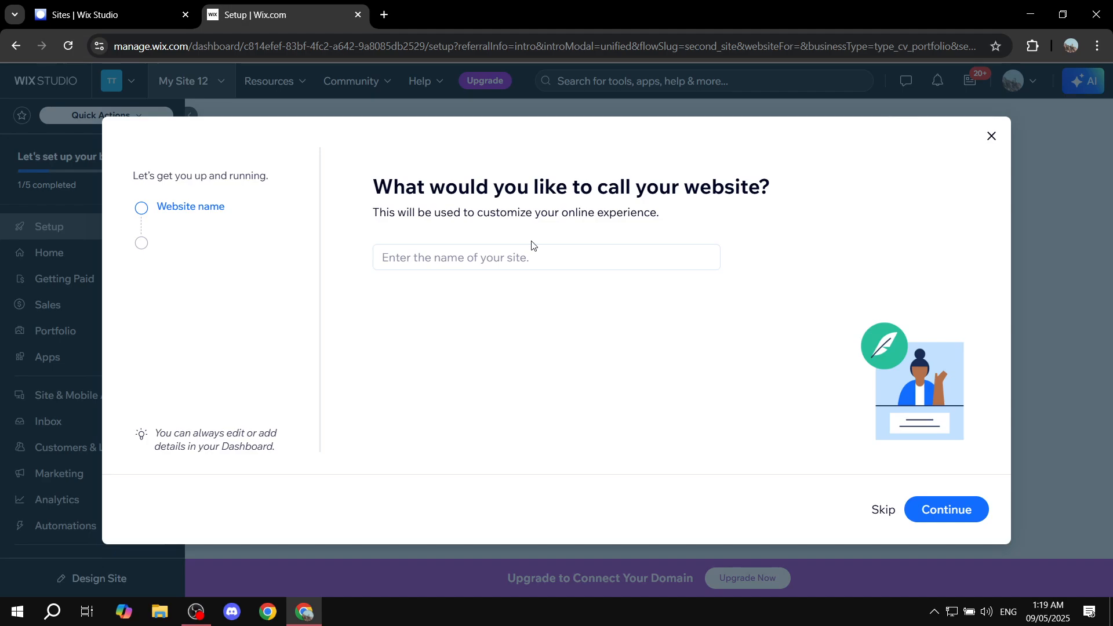
Name the website "Photography Portfolio" and continue to the choice of apps.
left_click(539, 250)
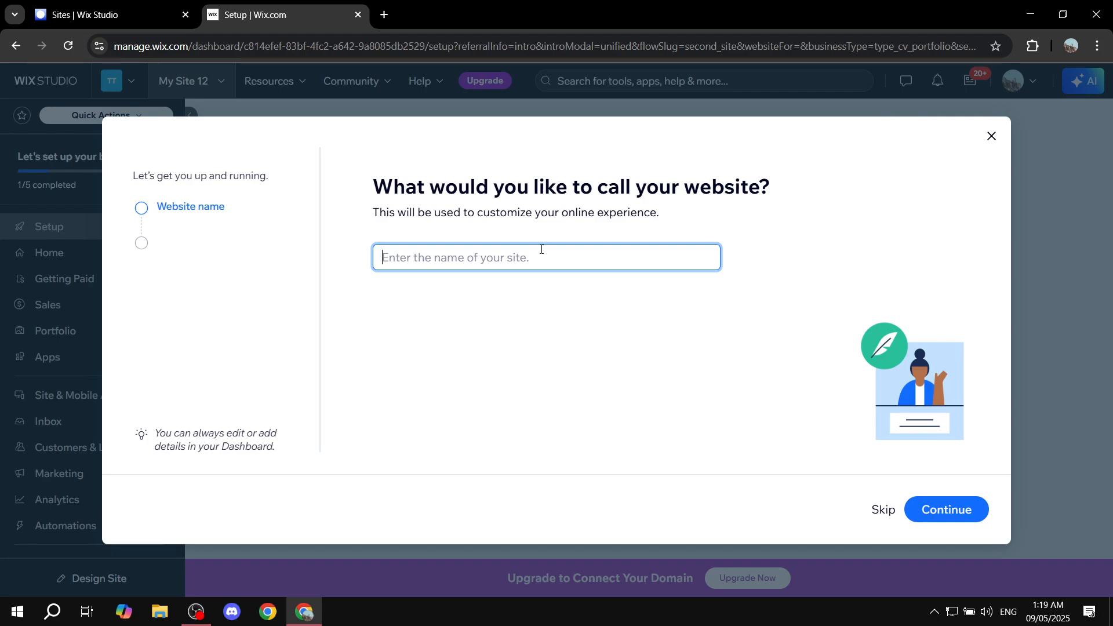
type("Test")
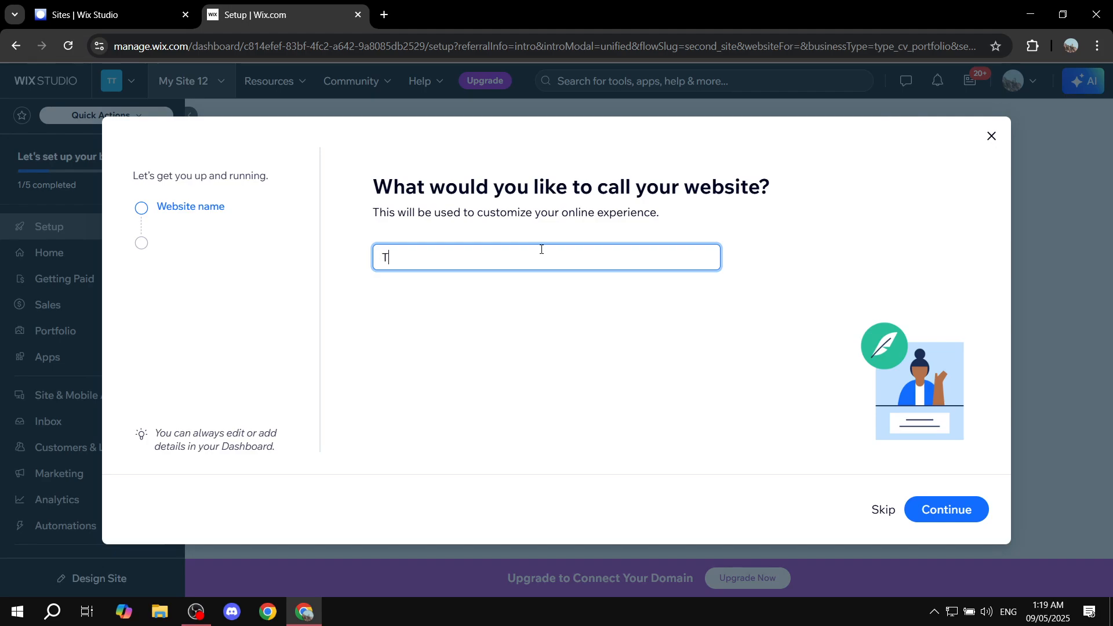
key("BackSpace")
key("BackSpace")
key("BackSpace")
key("BackSpace")
key("BackSpace")
type("Photography Portfolio")
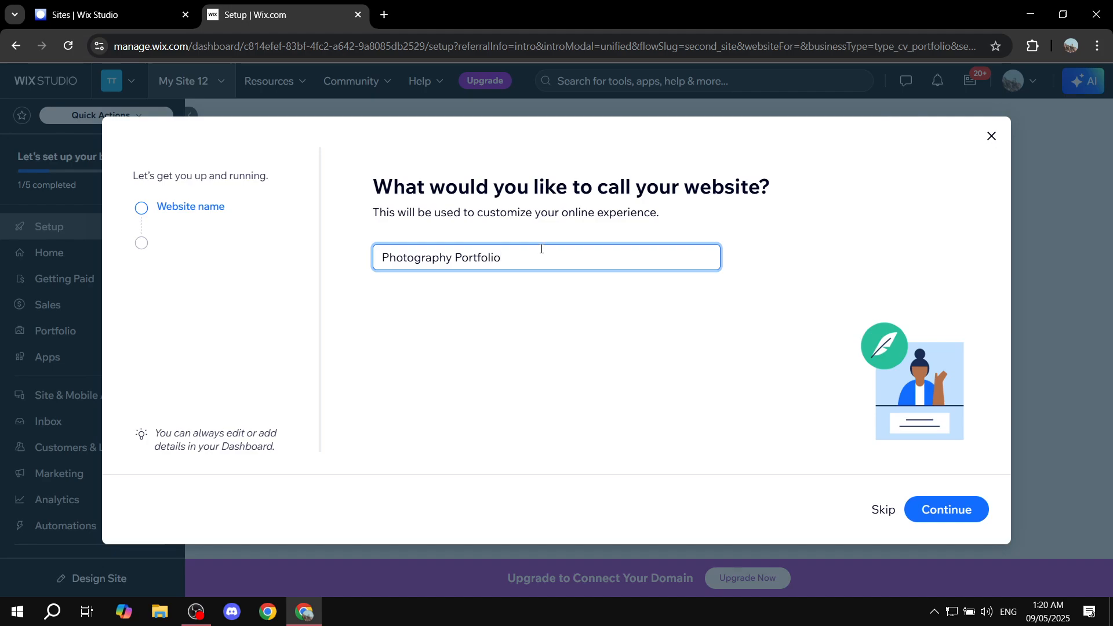
left_click(956, 507)
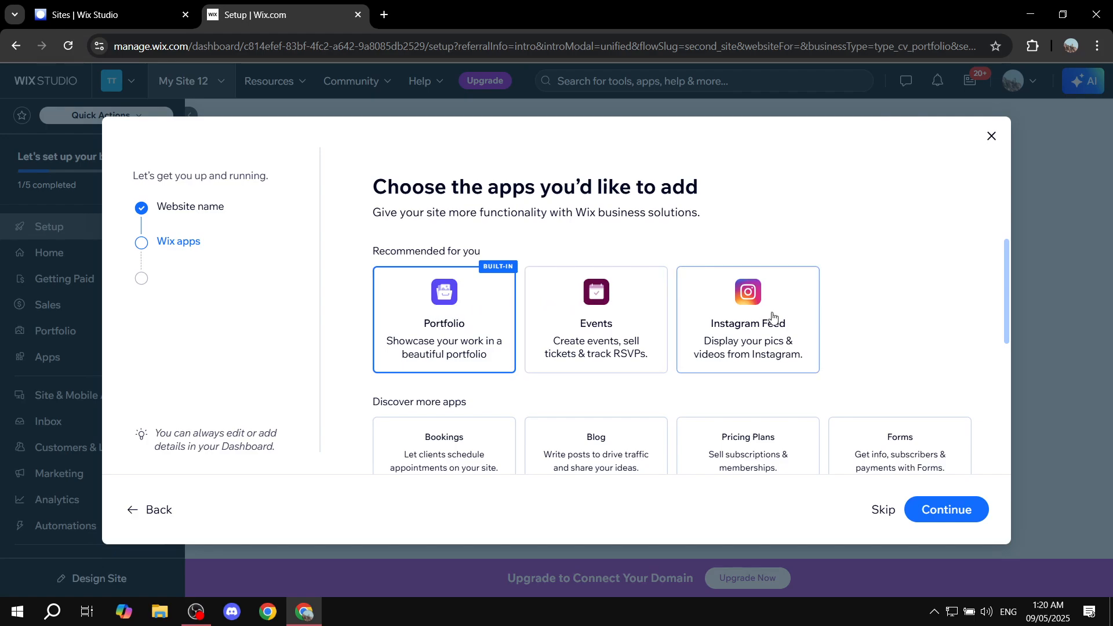
Look through the available apps, keep only the preselected Portfolio app and continue to the site dashboard.
scroll(748, 325, "down", 10)
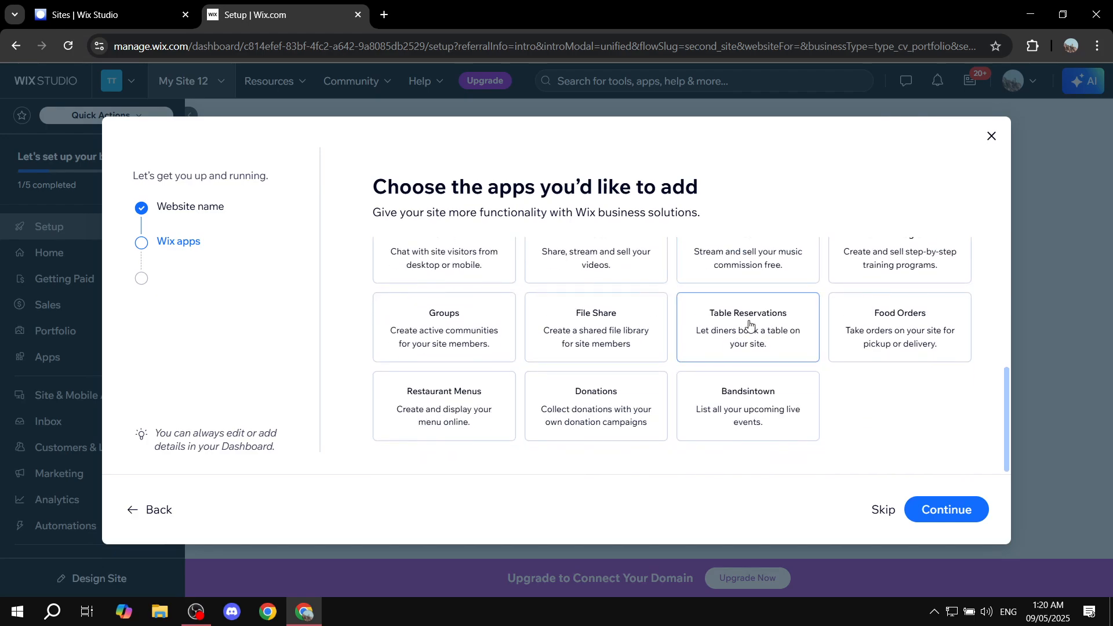
scroll(724, 325, "up", 10)
left_click(958, 507)
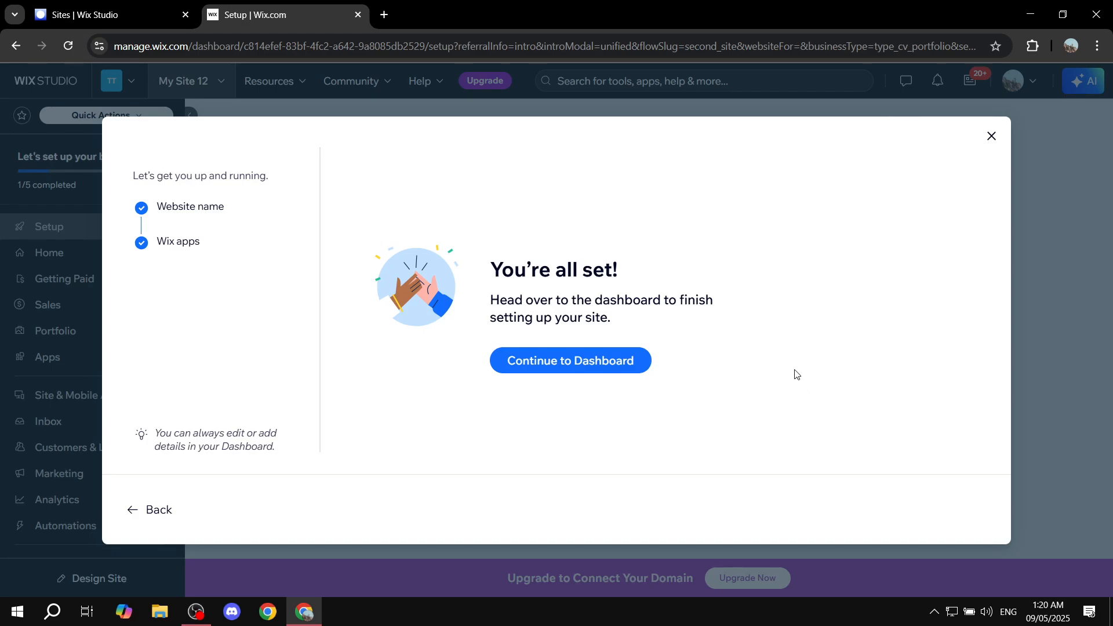
left_click(586, 361)
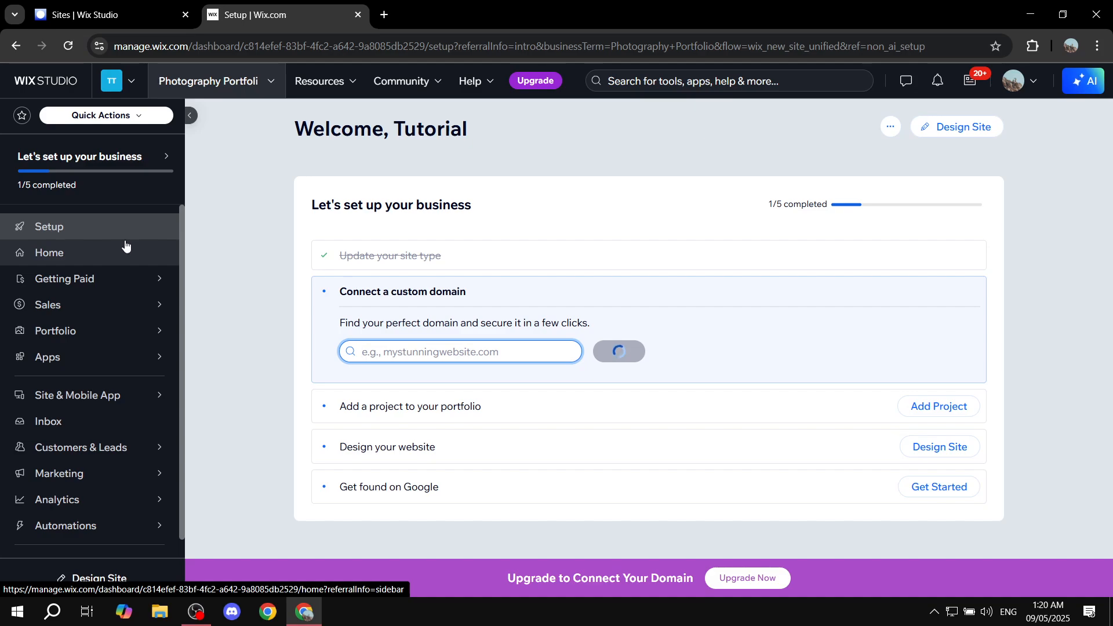
Go to the dashboard's Home page and start designing the site.
scroll(126, 245, "down", 1)
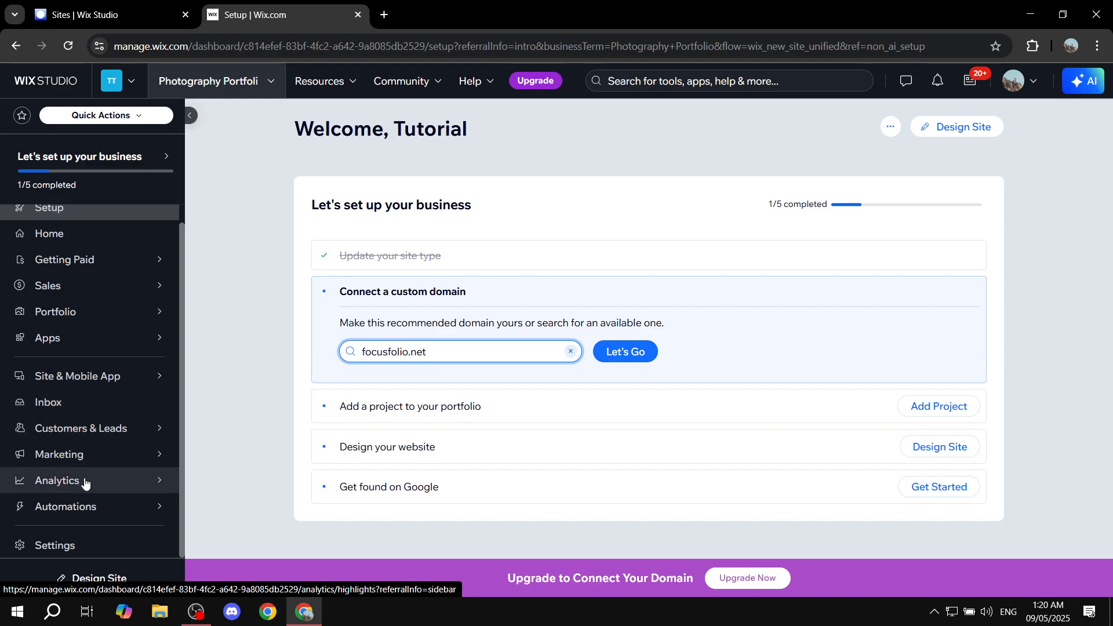
mouse_move(125, 284)
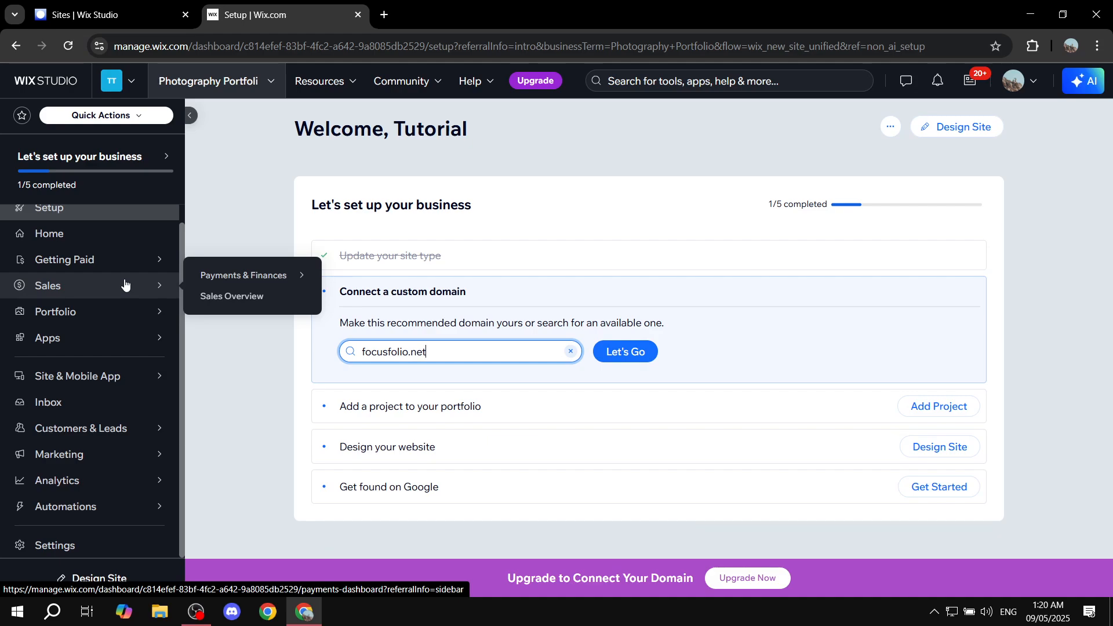
left_click(119, 240)
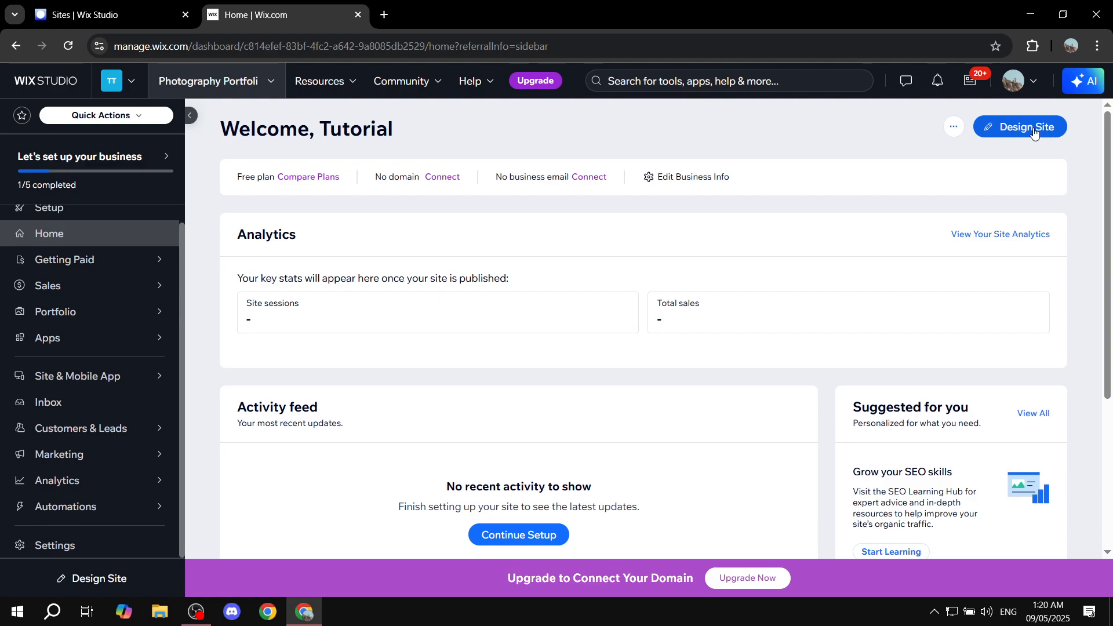
left_click(1034, 131)
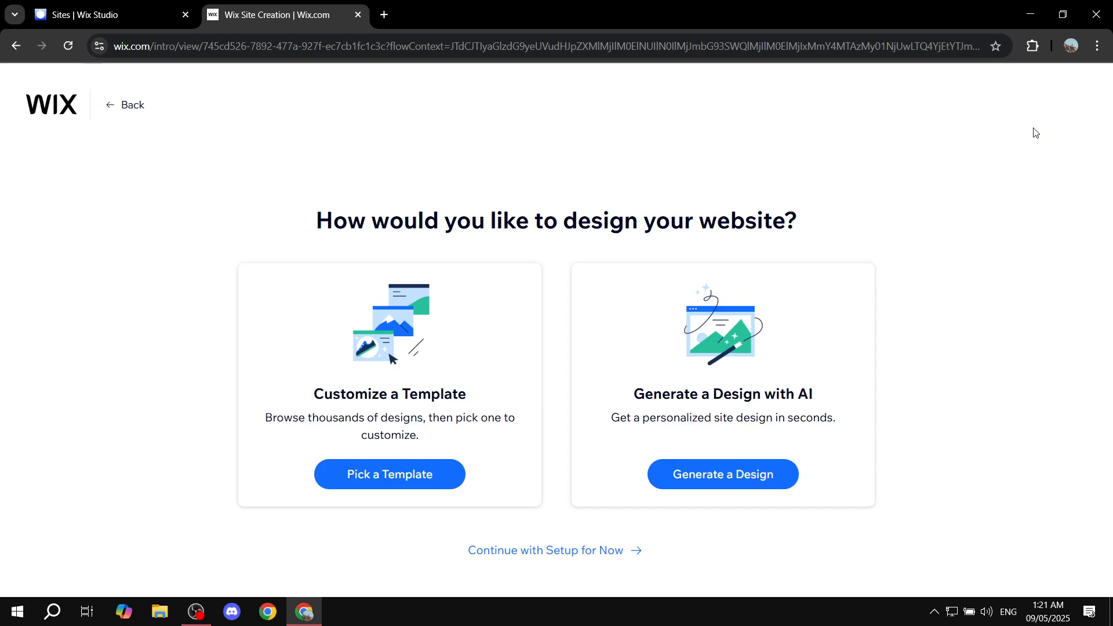
left_click_drag(308, 223, 831, 216)
left_click(833, 216)
left_click_drag(299, 396, 517, 402)
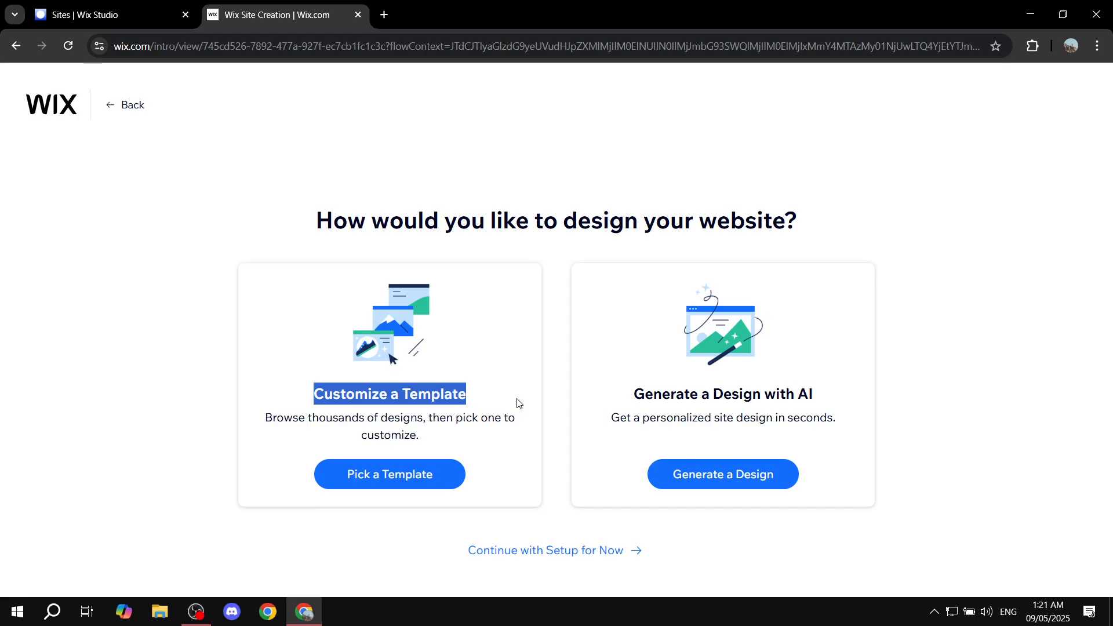
left_click(519, 404)
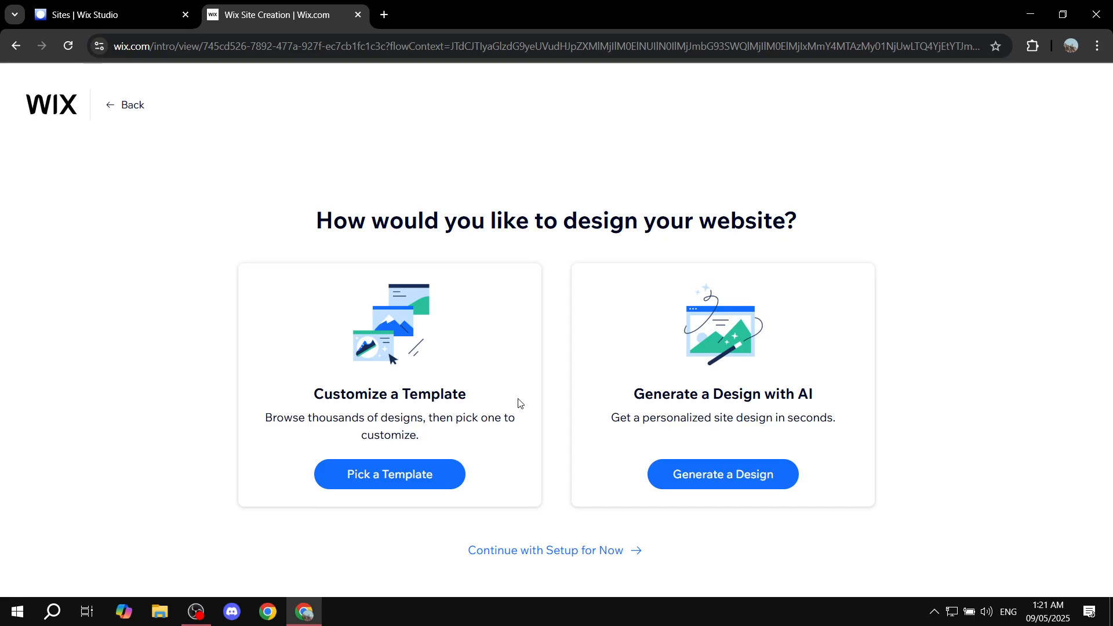
left_click_drag(633, 389, 869, 406)
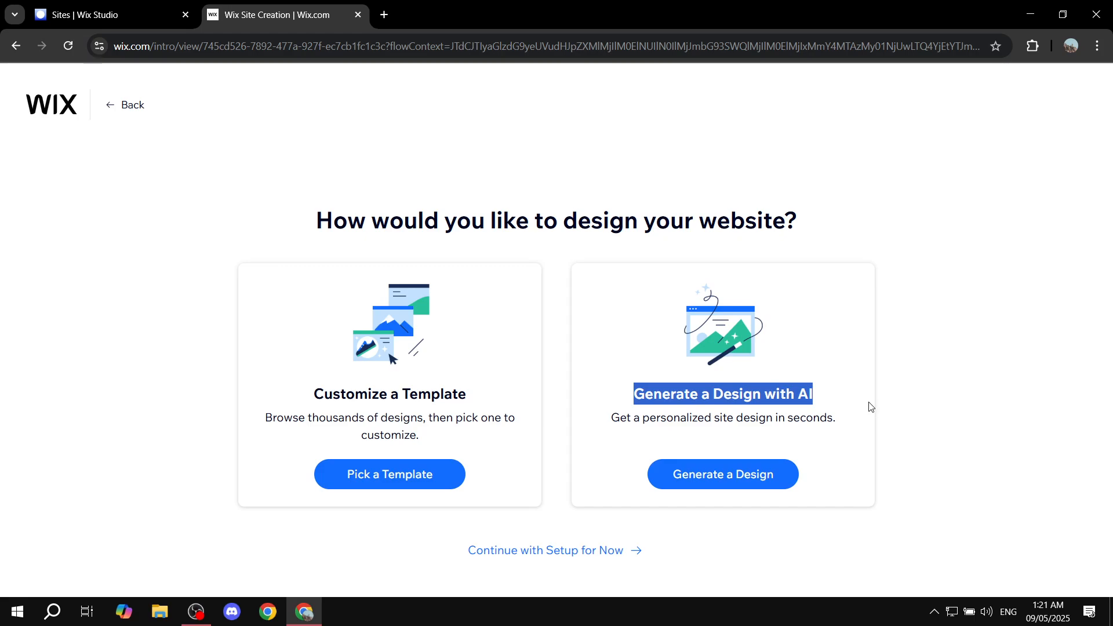
left_click(878, 380)
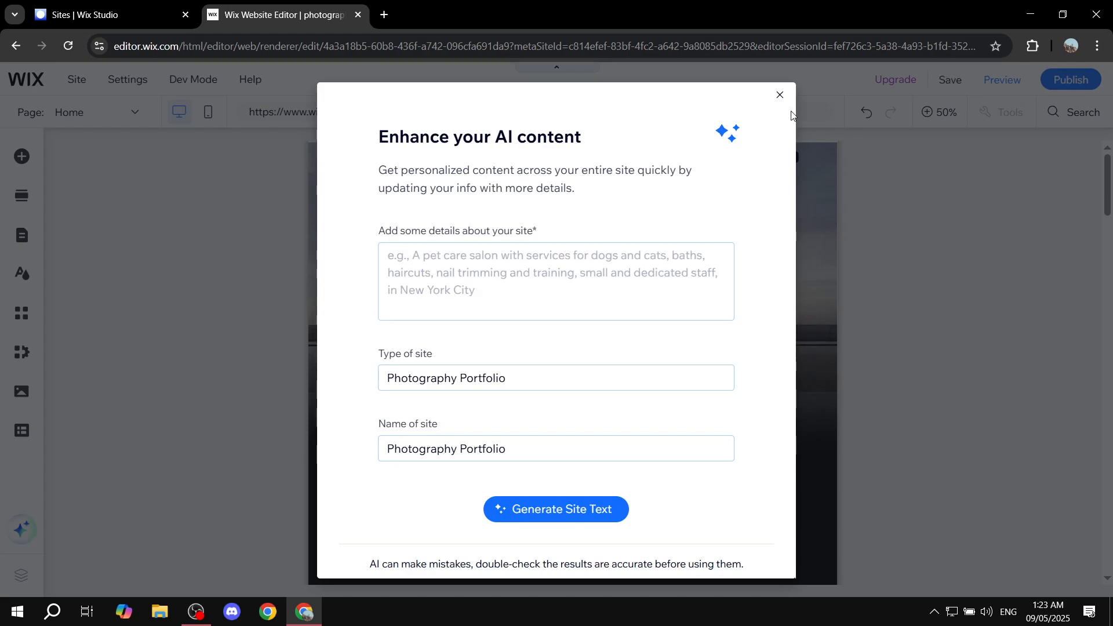
Close the AI content enhancement dialog and dismiss the editor's introductory tool labels.
left_click(780, 96)
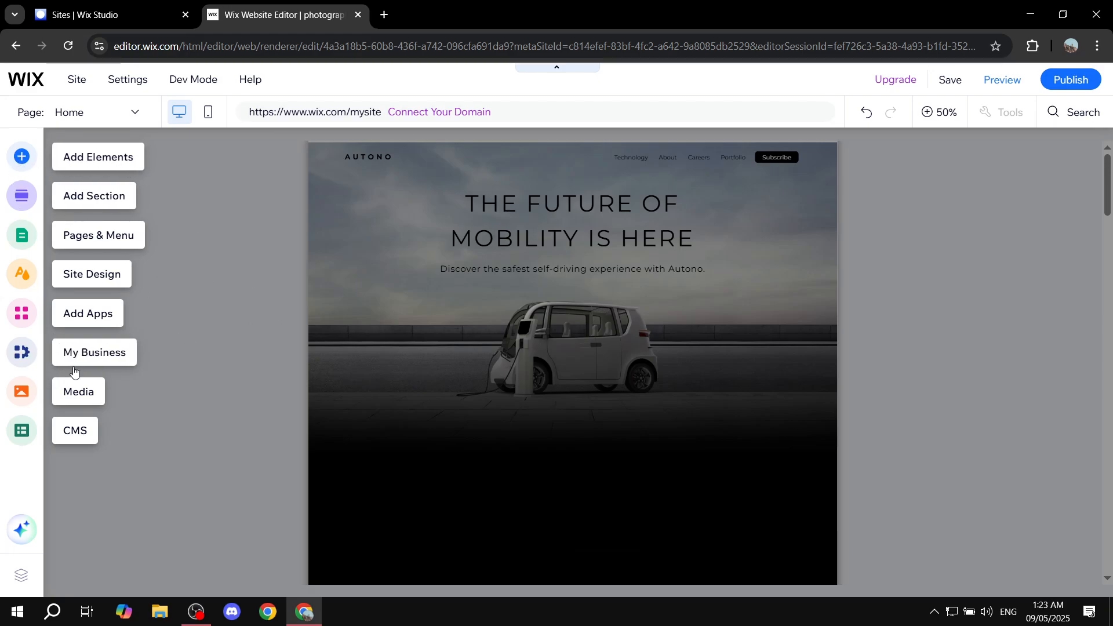
left_click(214, 339)
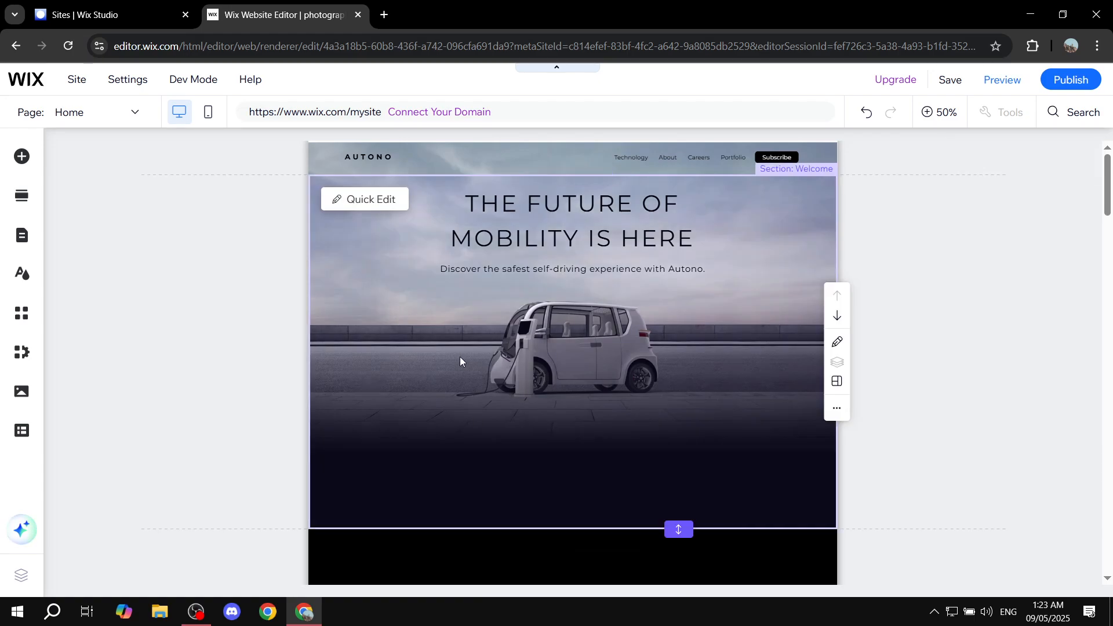
Search the App Market for "portfolio", view the Wix Portfolio app's details and close the market.
left_click(22, 314)
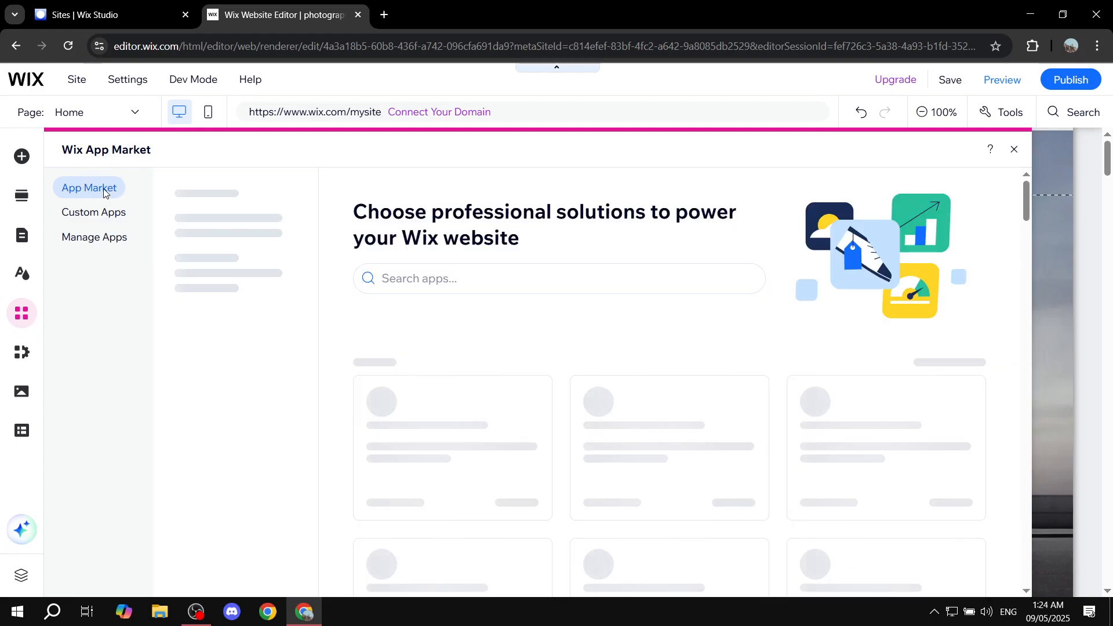
left_click(437, 287)
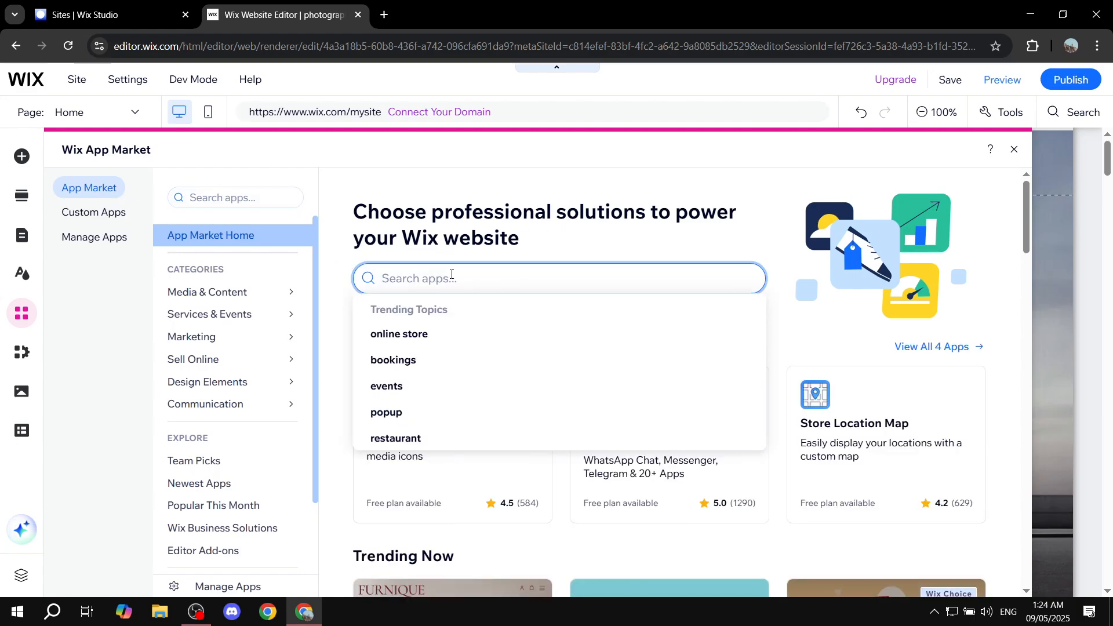
type("portfolio")
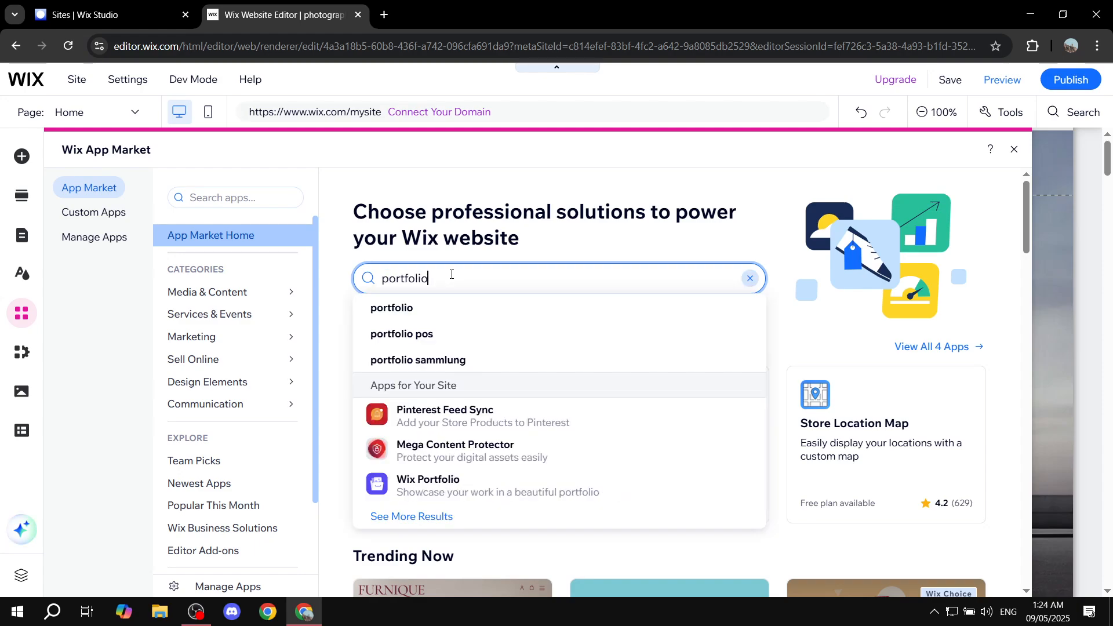
key("Return")
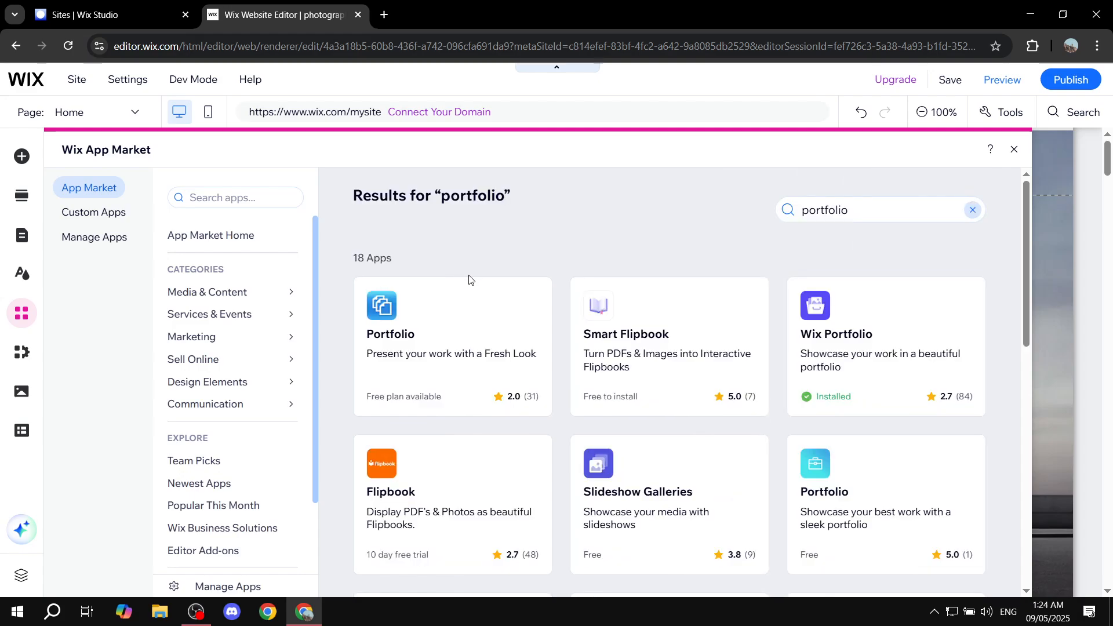
left_click(846, 330)
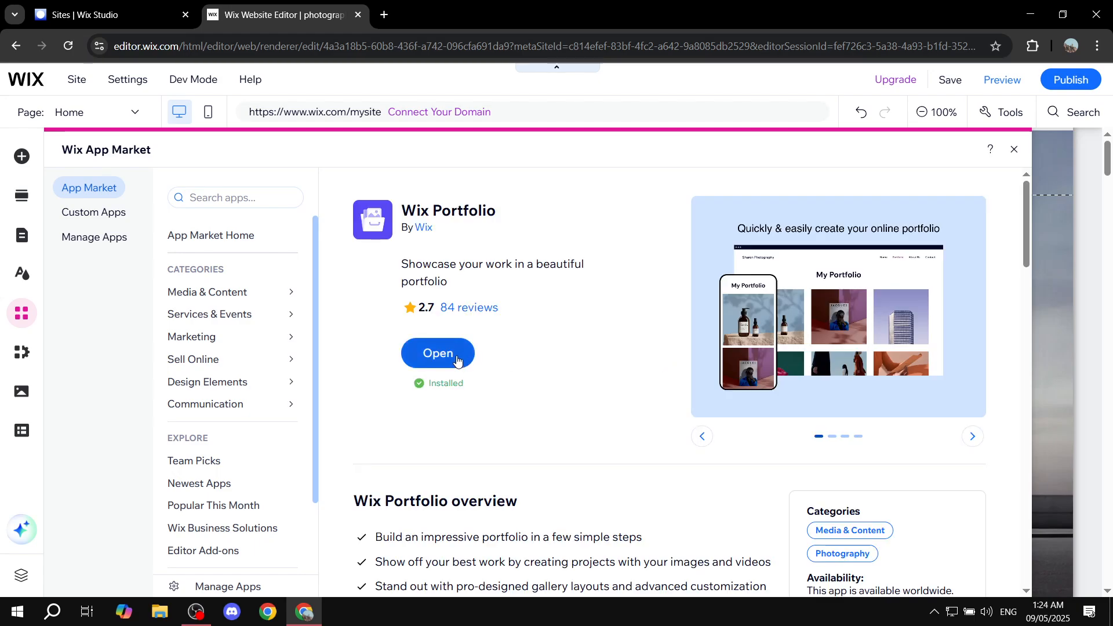
left_click(1015, 151)
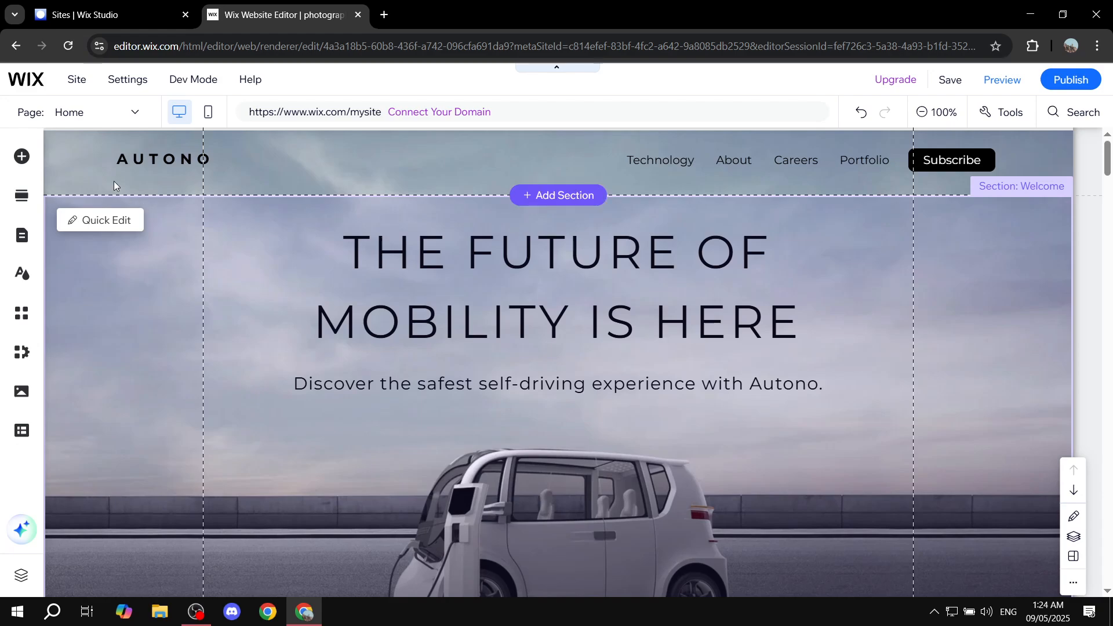
Add a Heading 1 themed text to the welcome section, just below the subtitle.
left_click(19, 155)
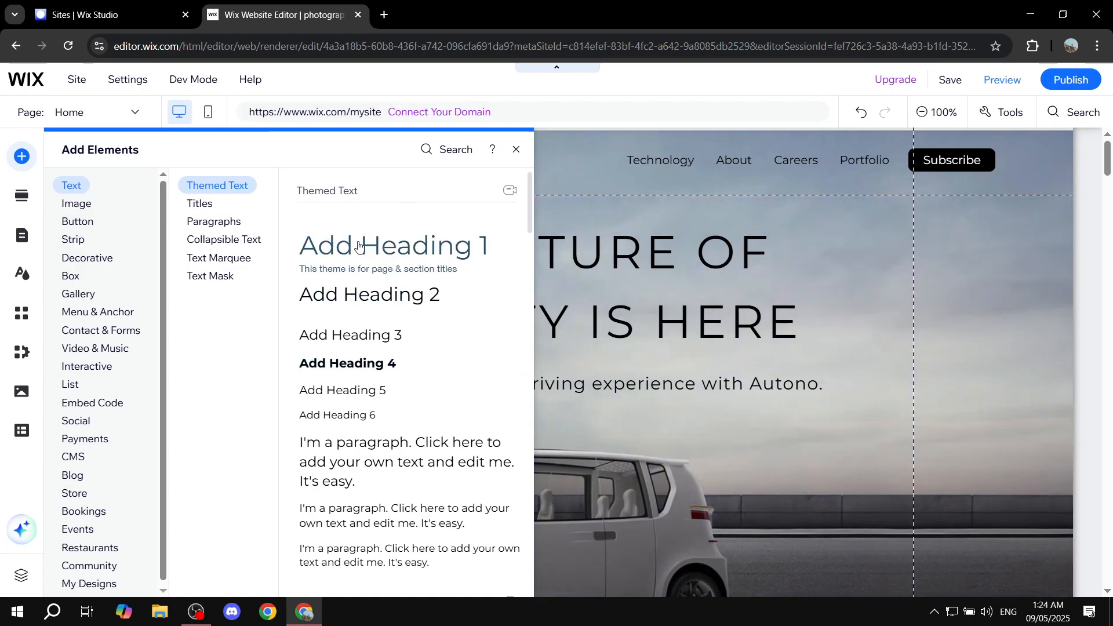
left_click_drag(377, 249, 581, 418)
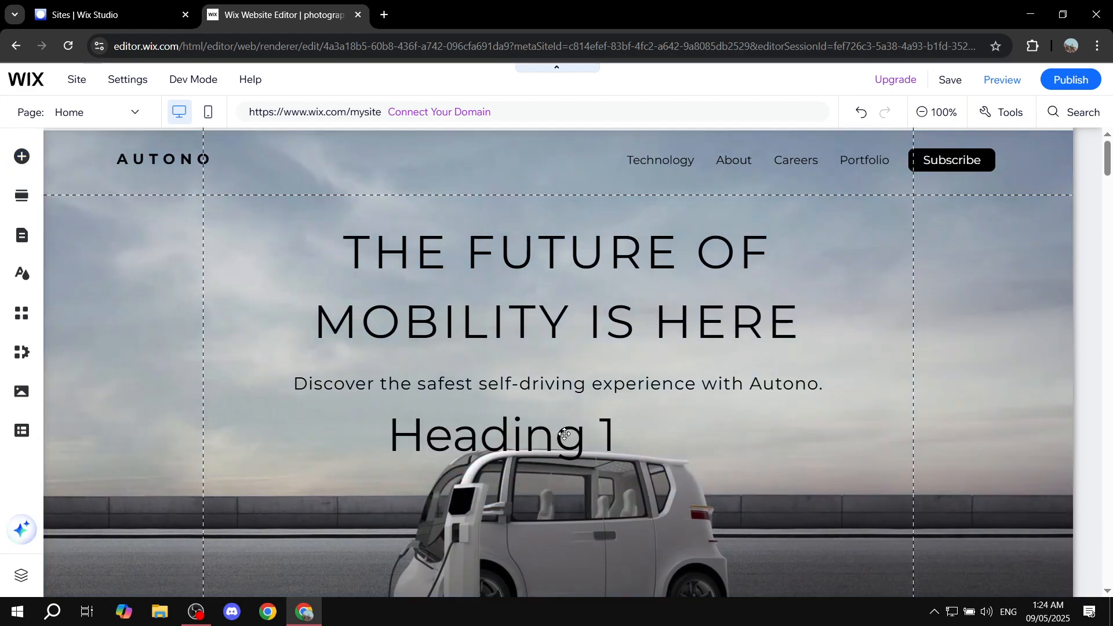
Delete the added Heading 1 text and move the welcome section's main title slightly down.
key("Delete")
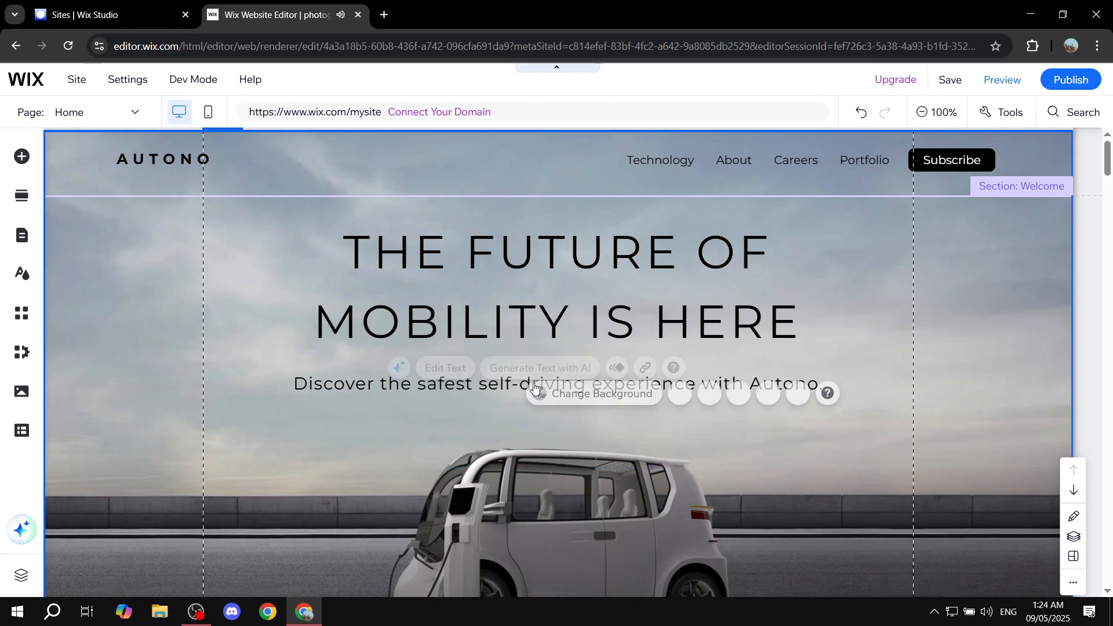
left_click(610, 290)
left_click_drag(584, 283, 629, 293)
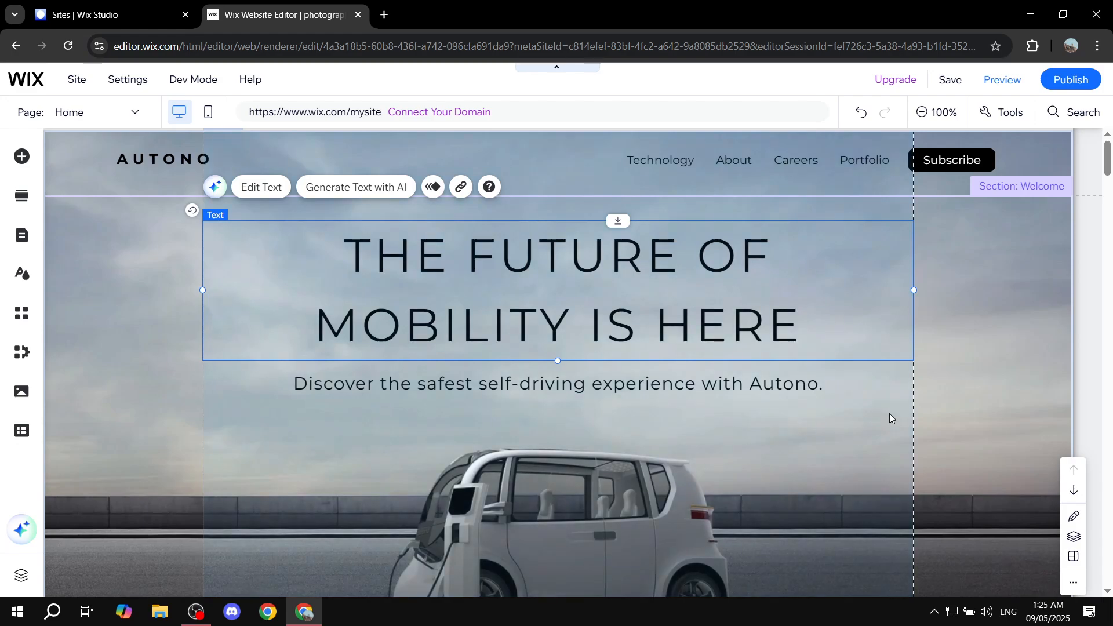
left_click(966, 371)
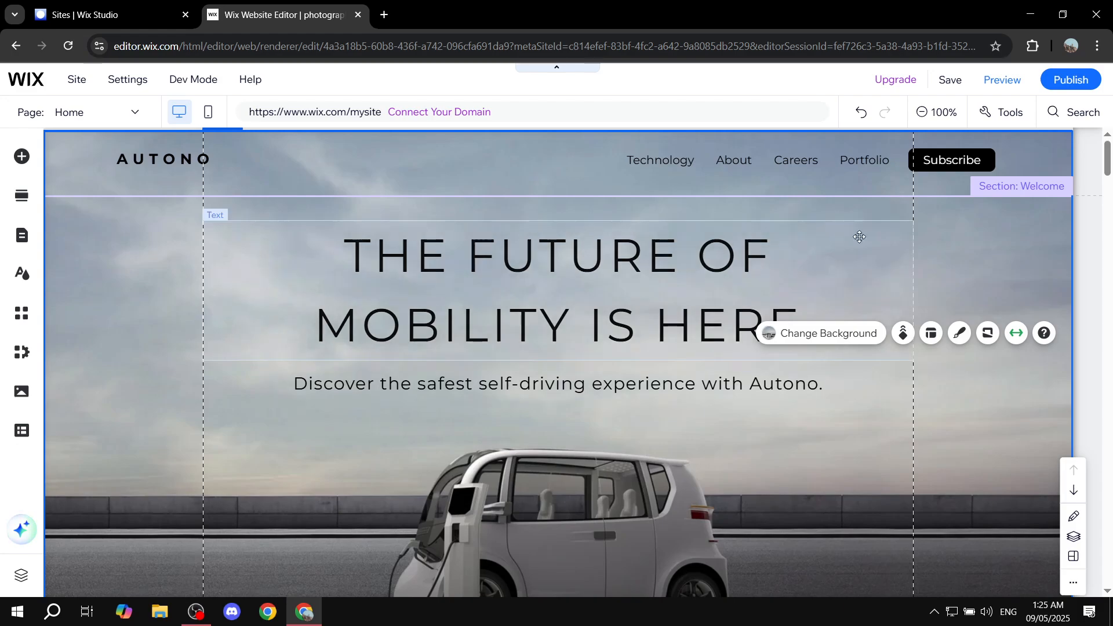
View the welcome strip's background options and the image choices in Media from Wix, then close both without changing the background.
left_click(113, 291)
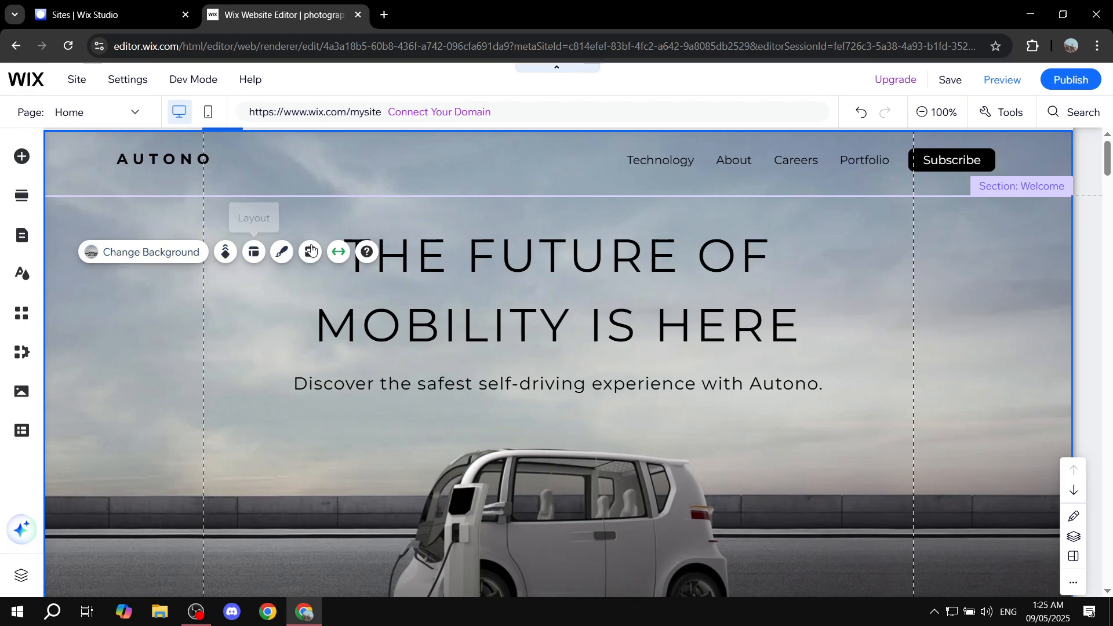
left_click(149, 255)
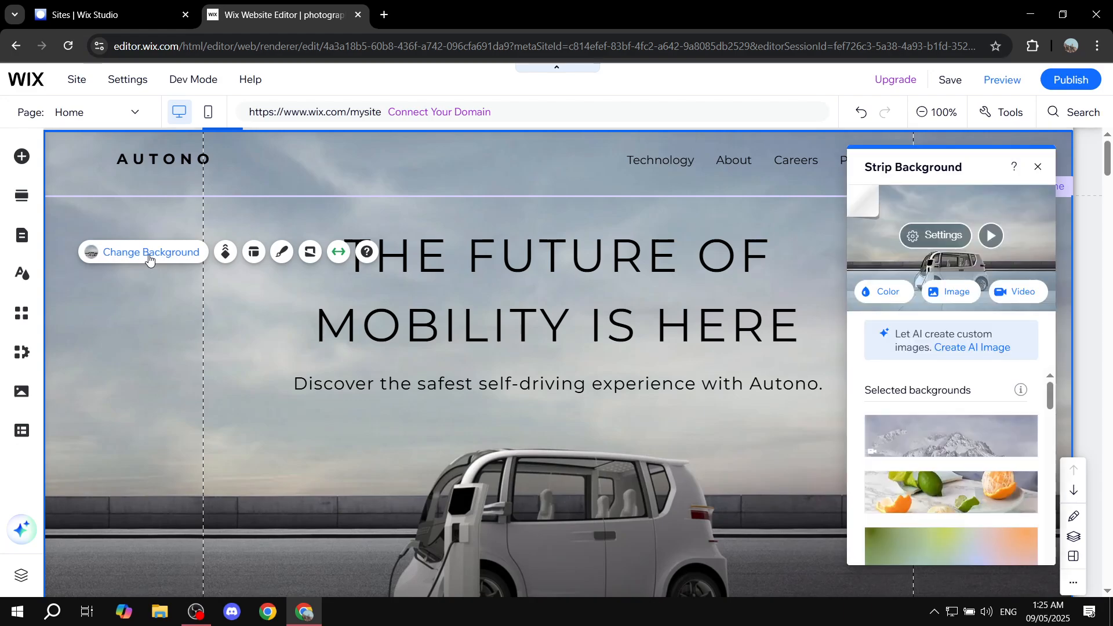
left_click(948, 296)
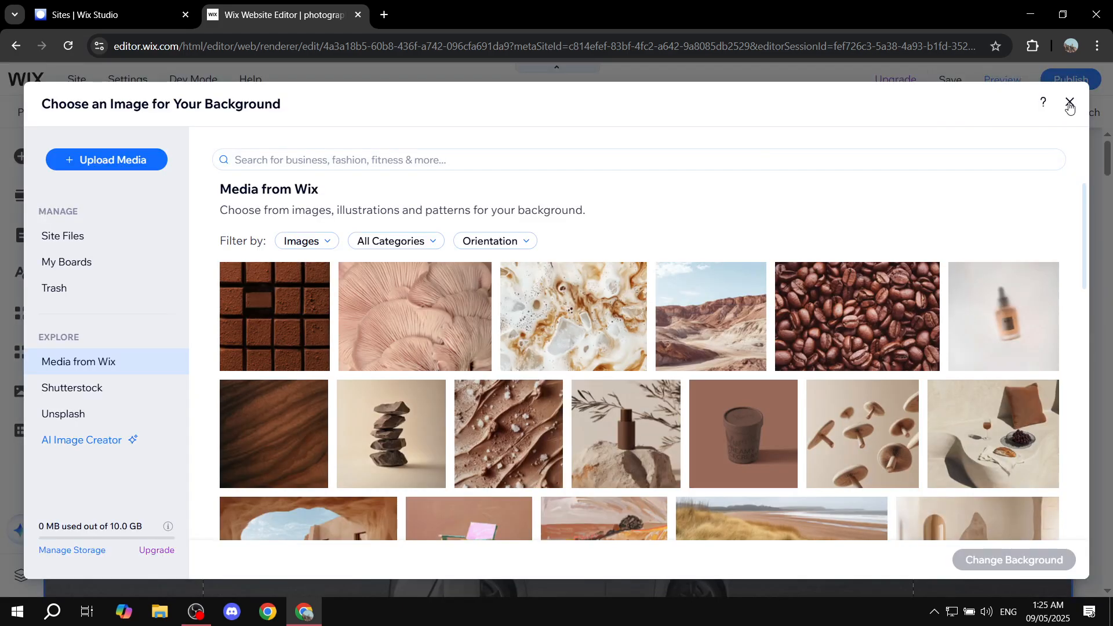
left_click(1069, 102)
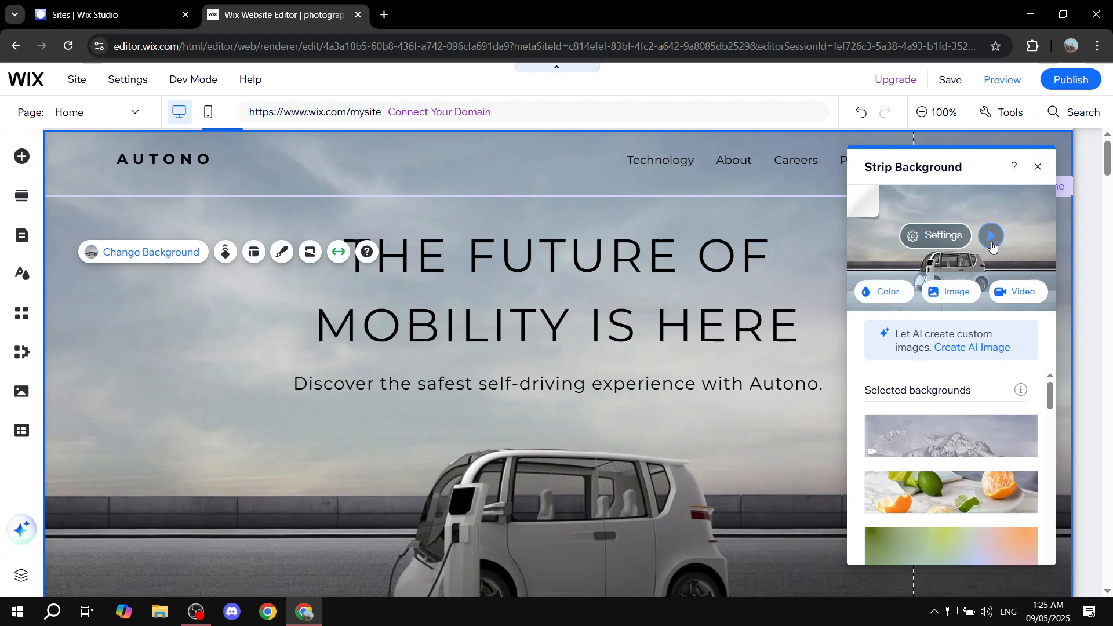
left_click(1037, 169)
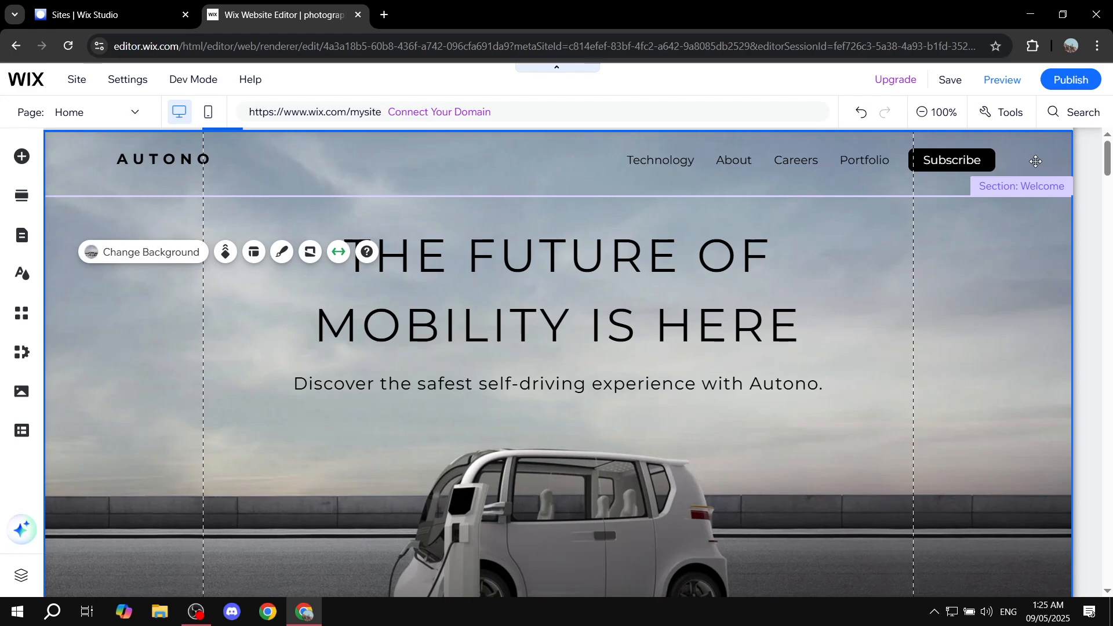
Replace the welcome section's main title with "Write whatever you want".
left_click(598, 278)
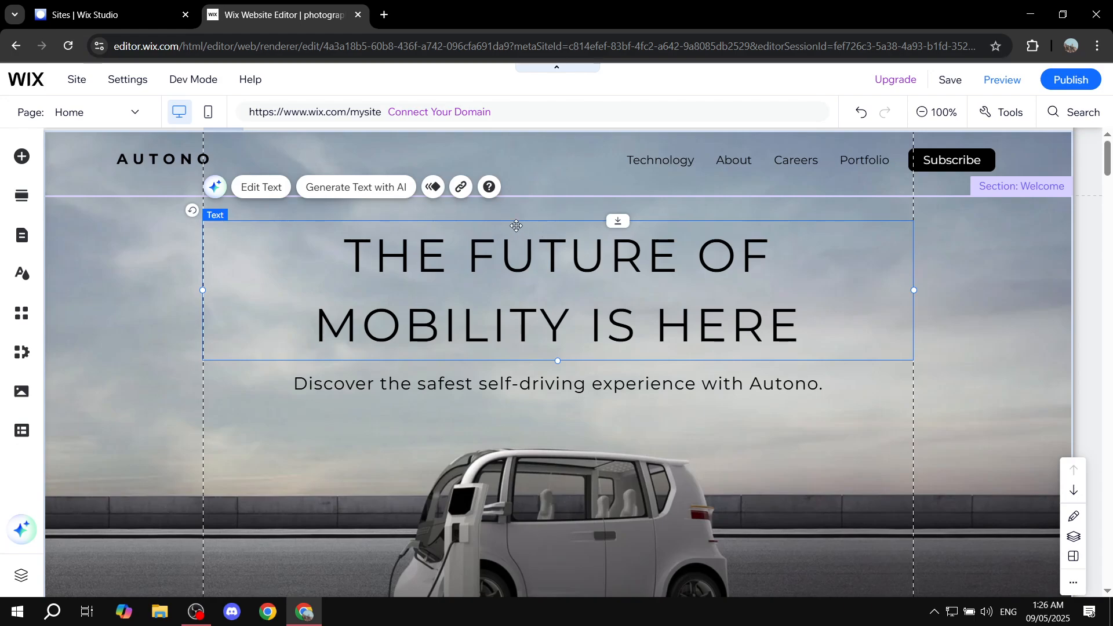
left_click(276, 191)
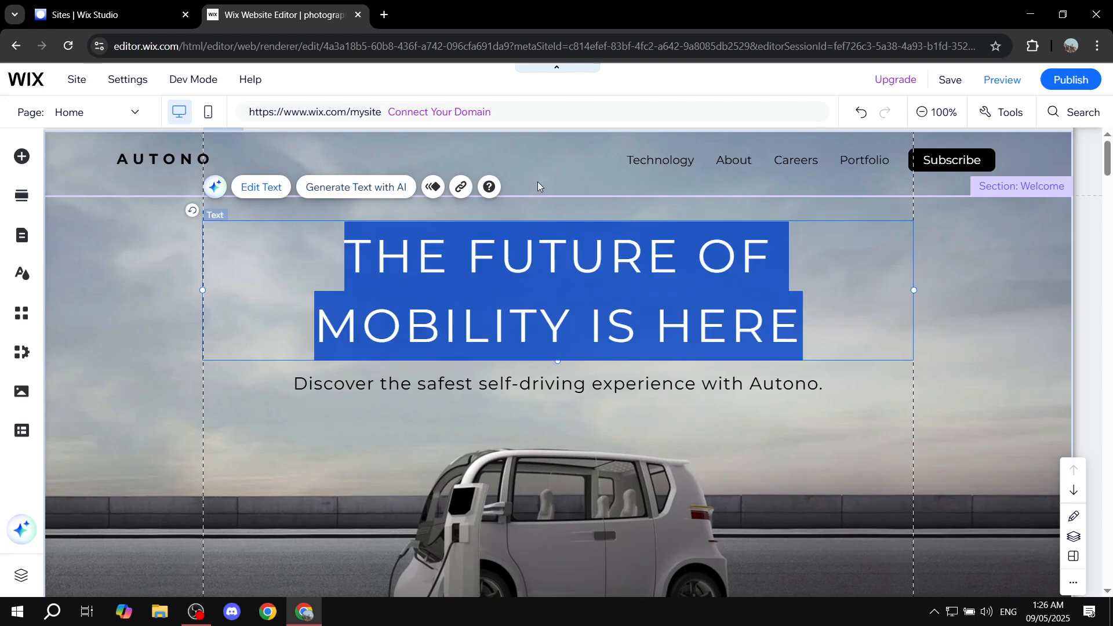
key("BackSpace")
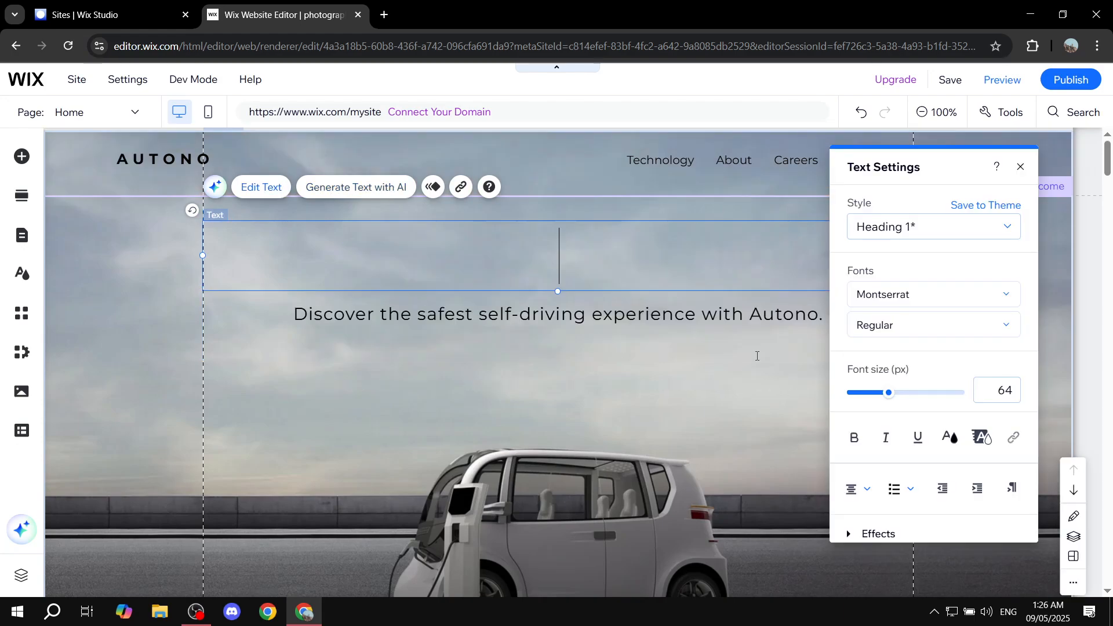
type("Write w")
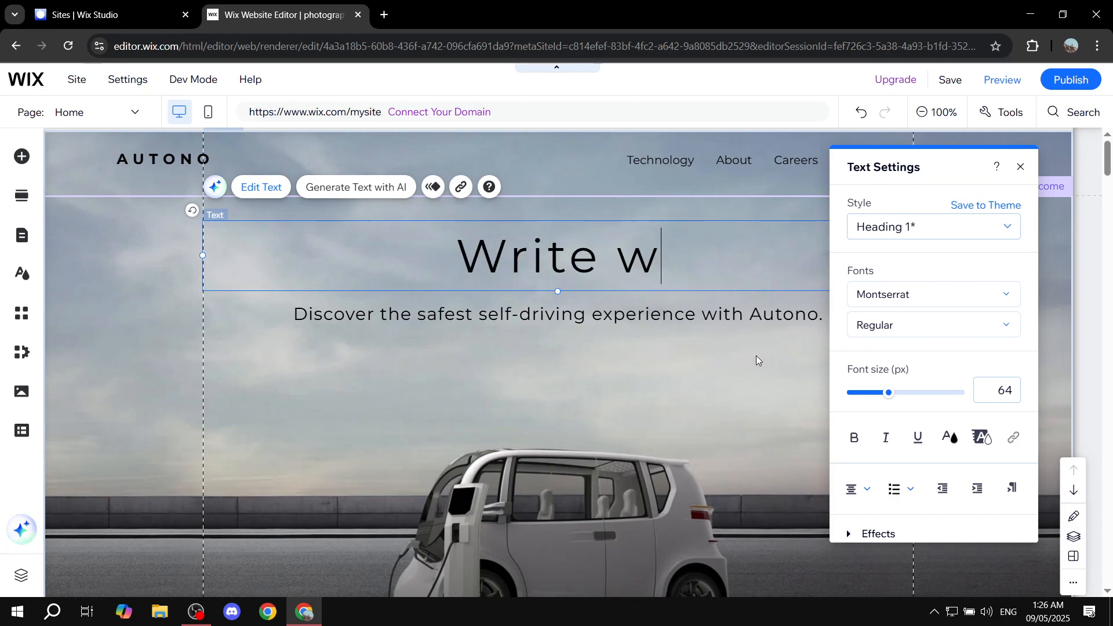
type("hatever you wwant")
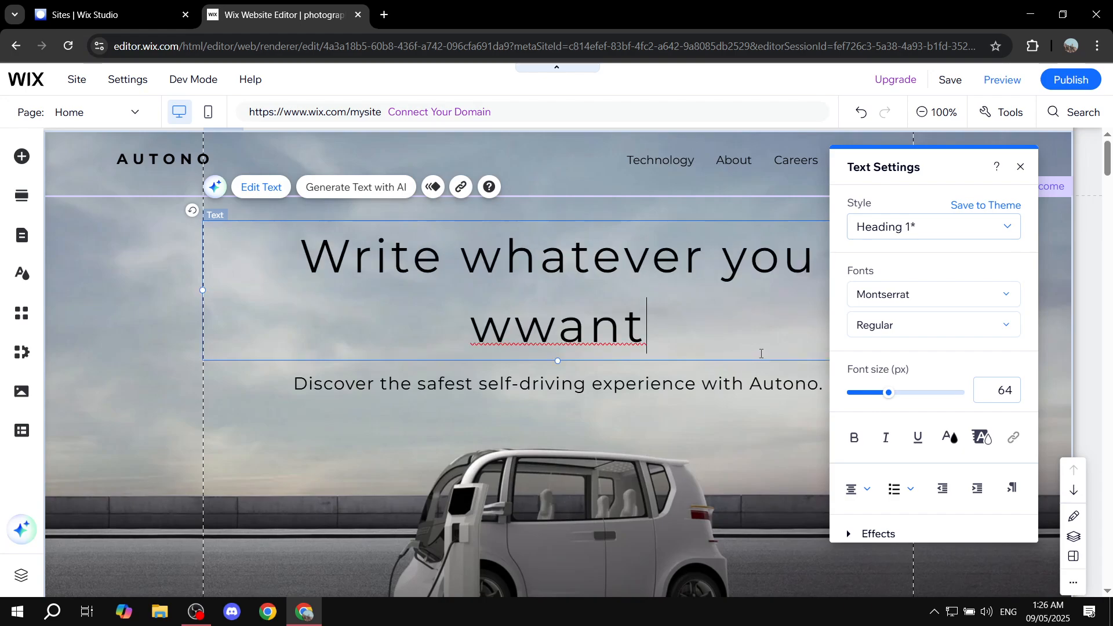
key("Left")
key("Left")
key("Left")
key("BackSpace")
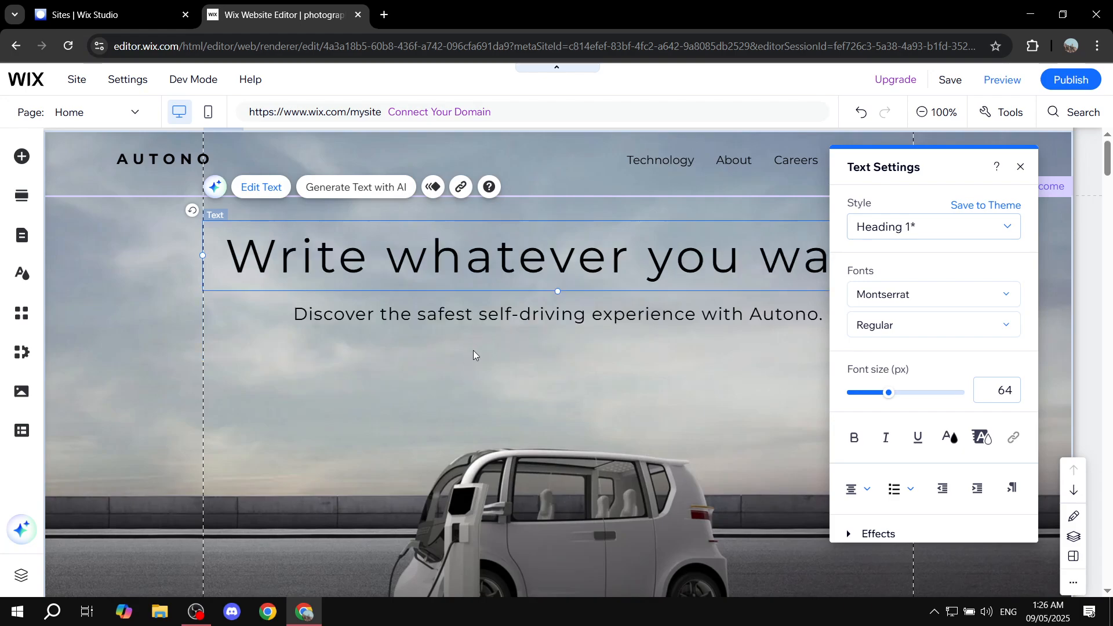
Make the word "you" in the main title bold and dark gray from the theme colors, then close the text settings.
left_click(724, 256)
left_click_drag(741, 257, 658, 259)
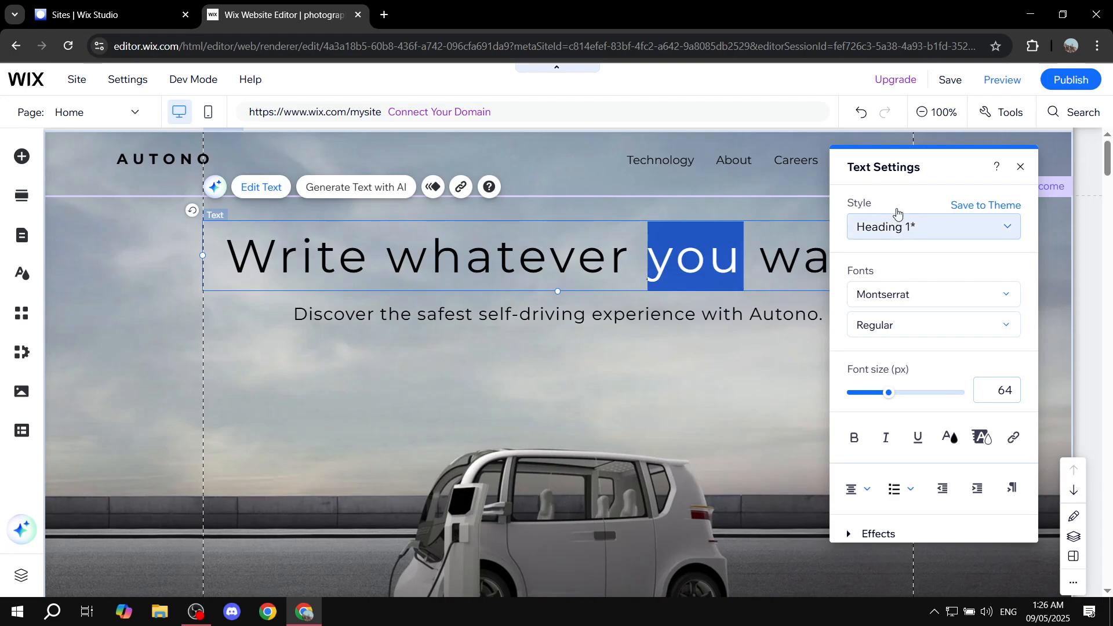
left_click_drag(875, 165, 821, 179)
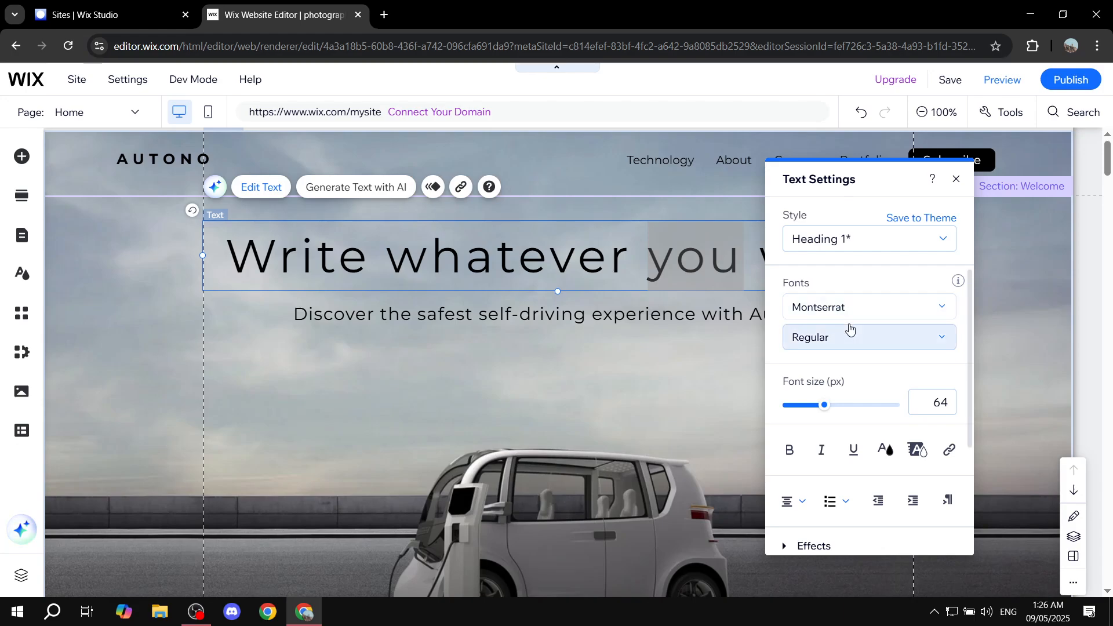
scroll(841, 348, "down", 2)
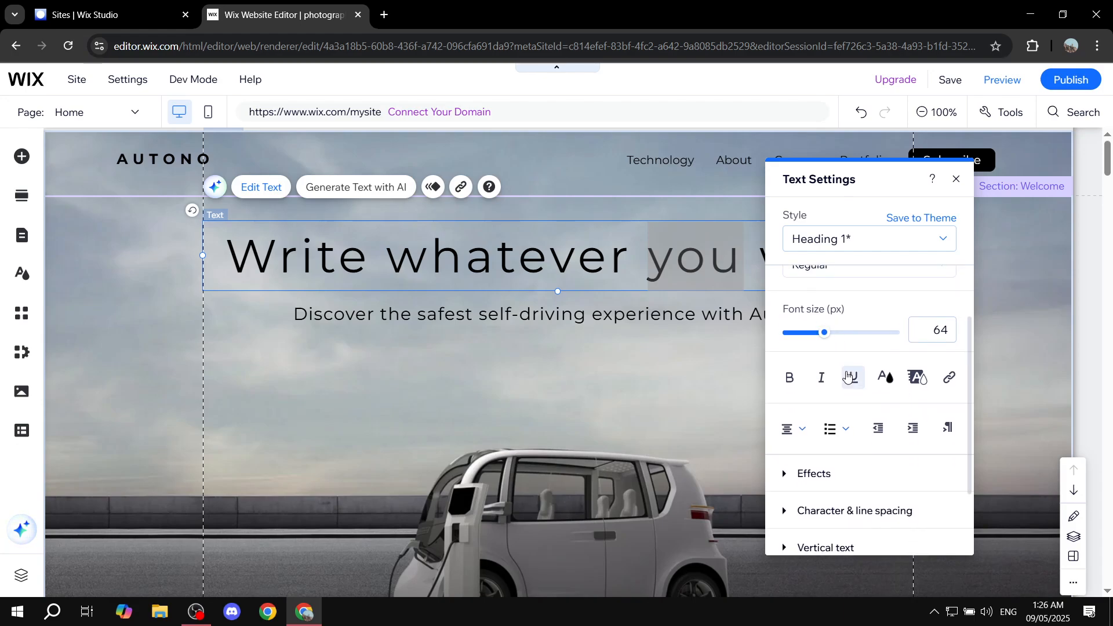
left_click(791, 379)
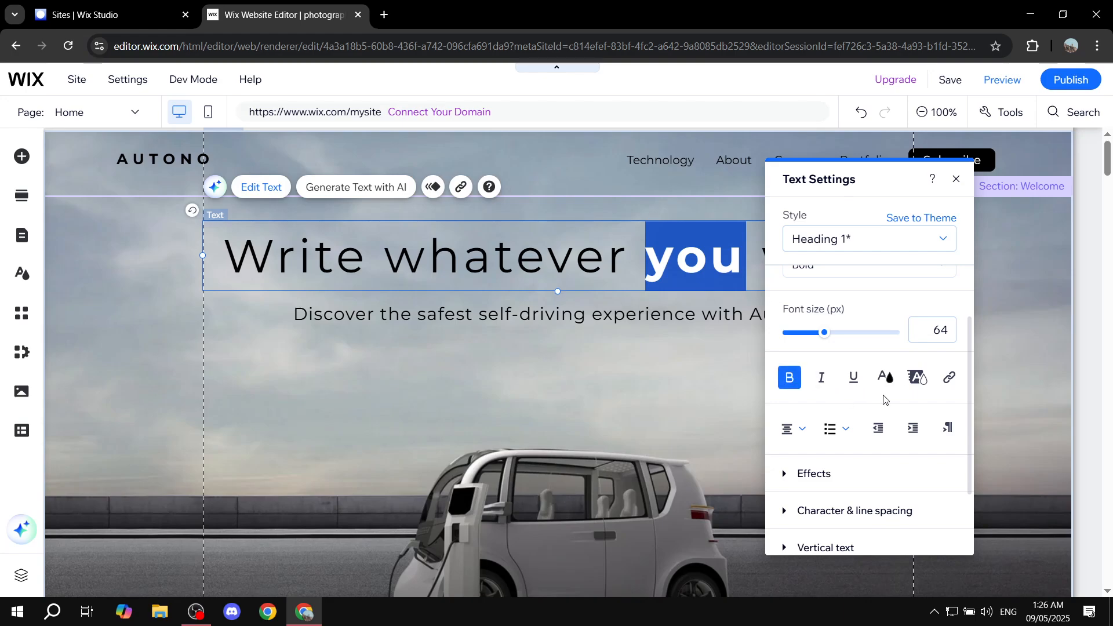
left_click(883, 377)
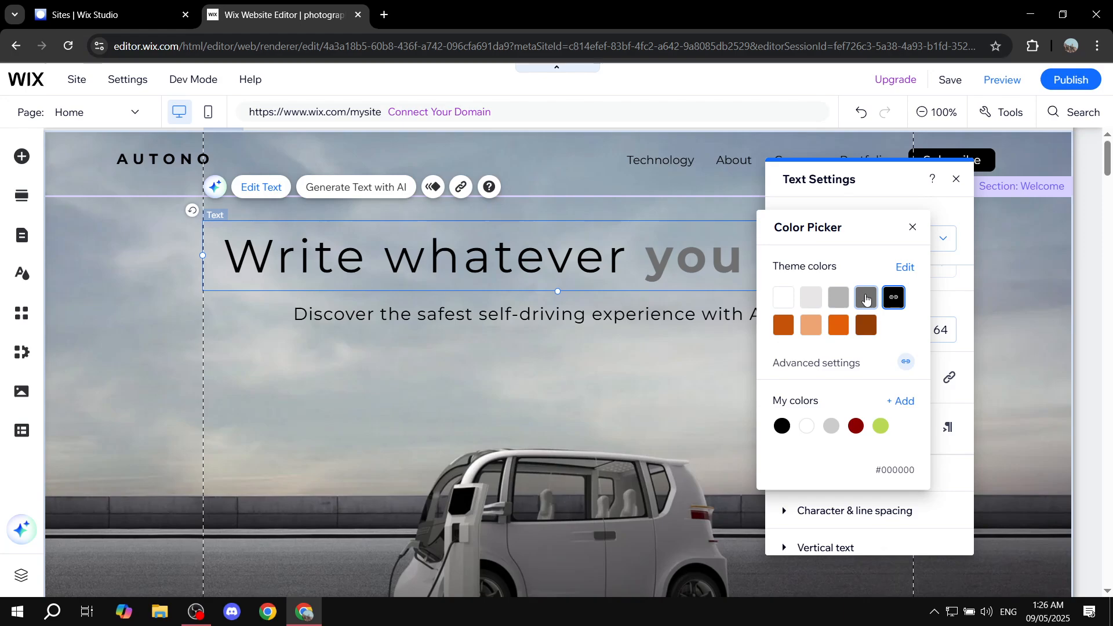
left_click(912, 227)
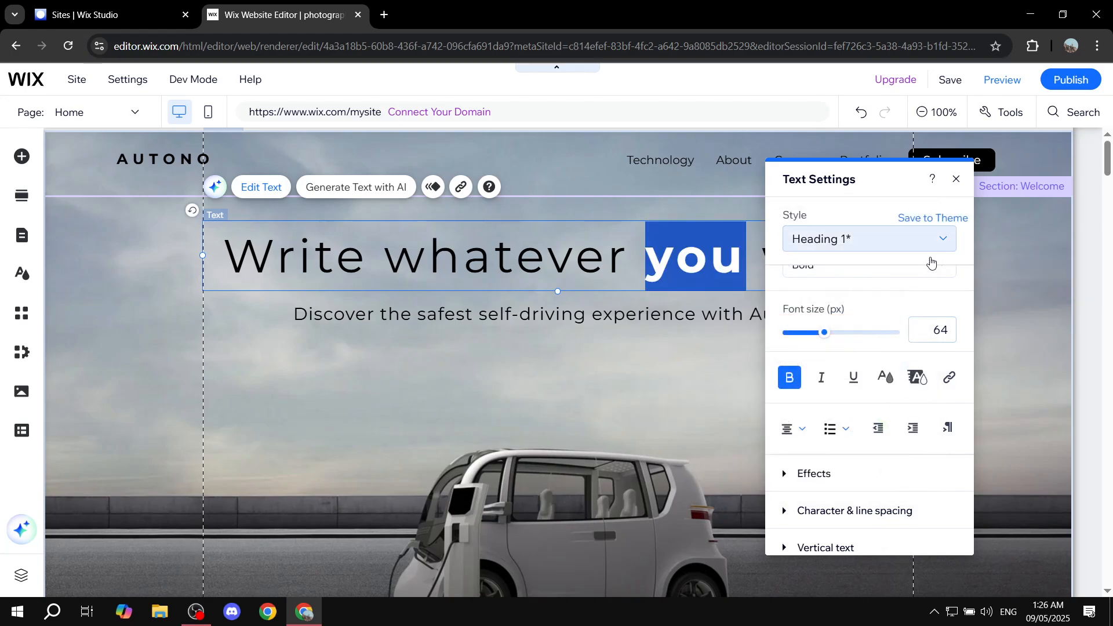
scroll(864, 371, "down", 2)
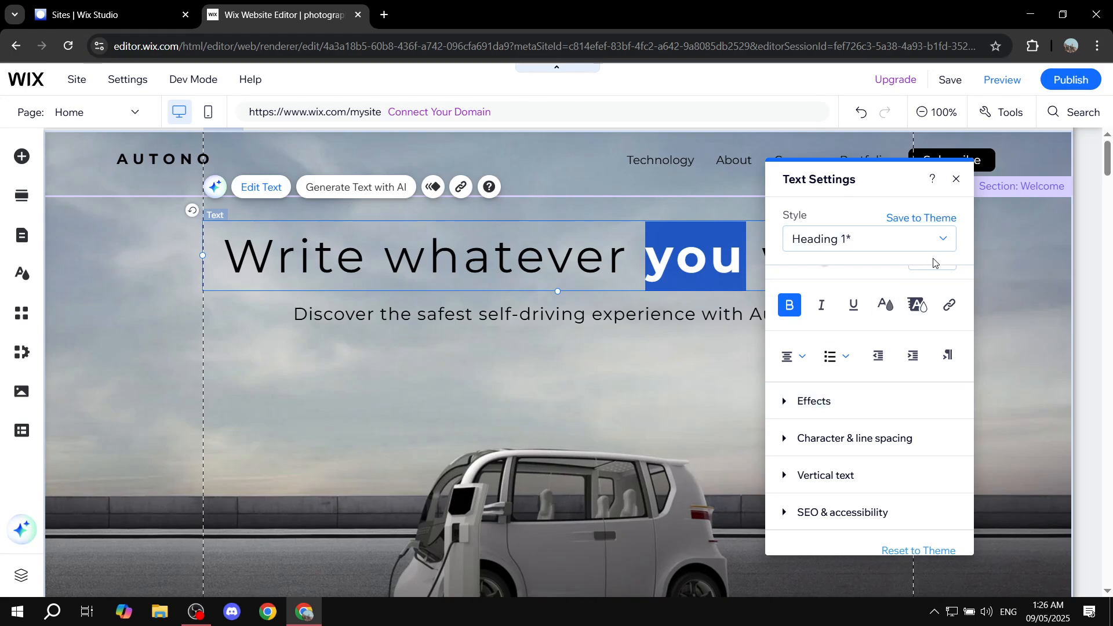
scroll(933, 262, "up", 2)
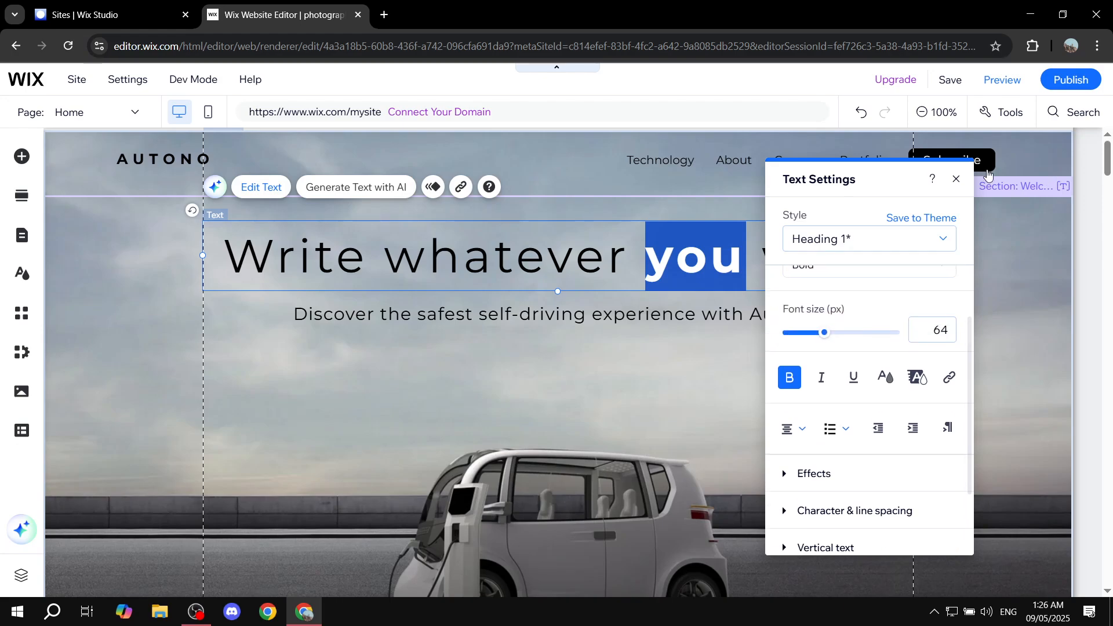
left_click(956, 180)
left_click(953, 367)
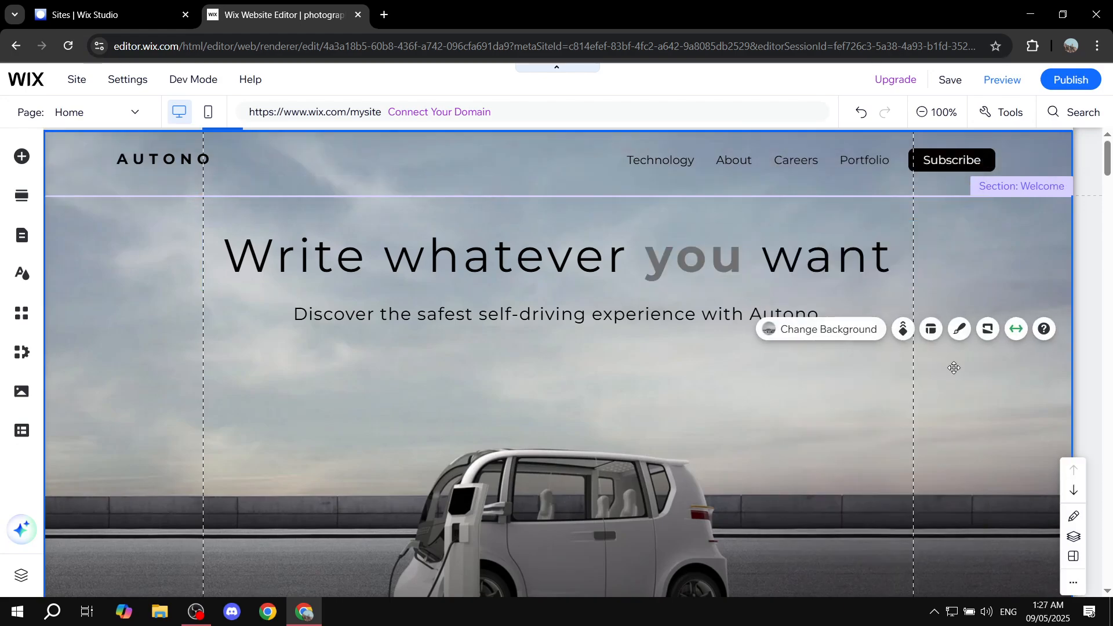
Link the Read More button in the Autonomous Driving section to the web address google.com, opening in a new window.
scroll(877, 355, "down", 5)
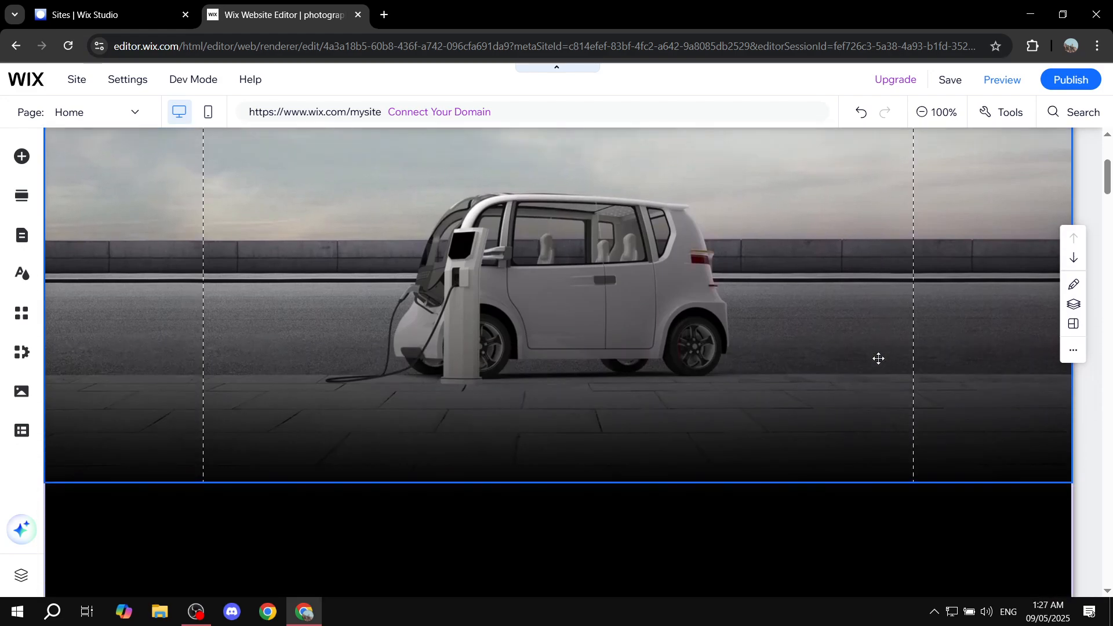
scroll(869, 368, "down", 4)
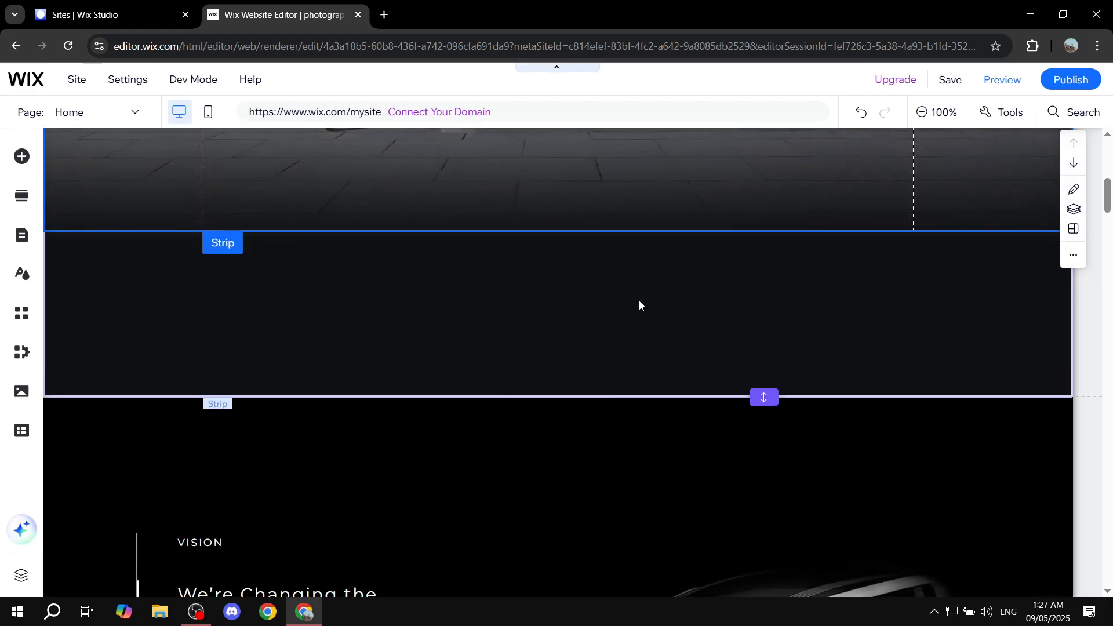
scroll(638, 303, "down", 4)
scroll(634, 307, "down", 4)
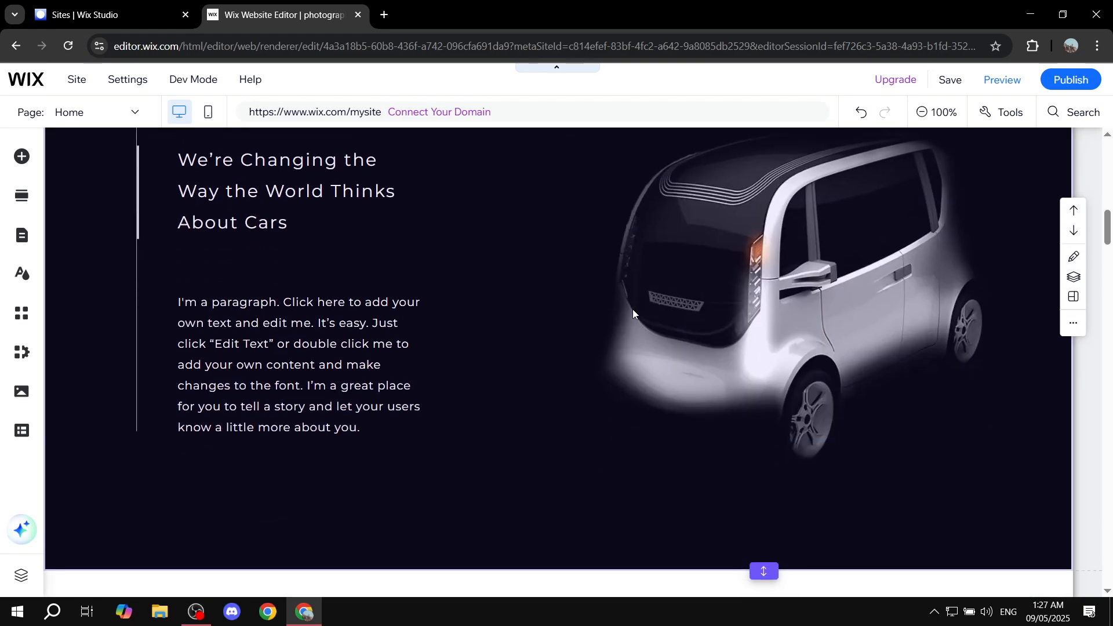
scroll(632, 310, "down", 5)
scroll(630, 316, "down", 6)
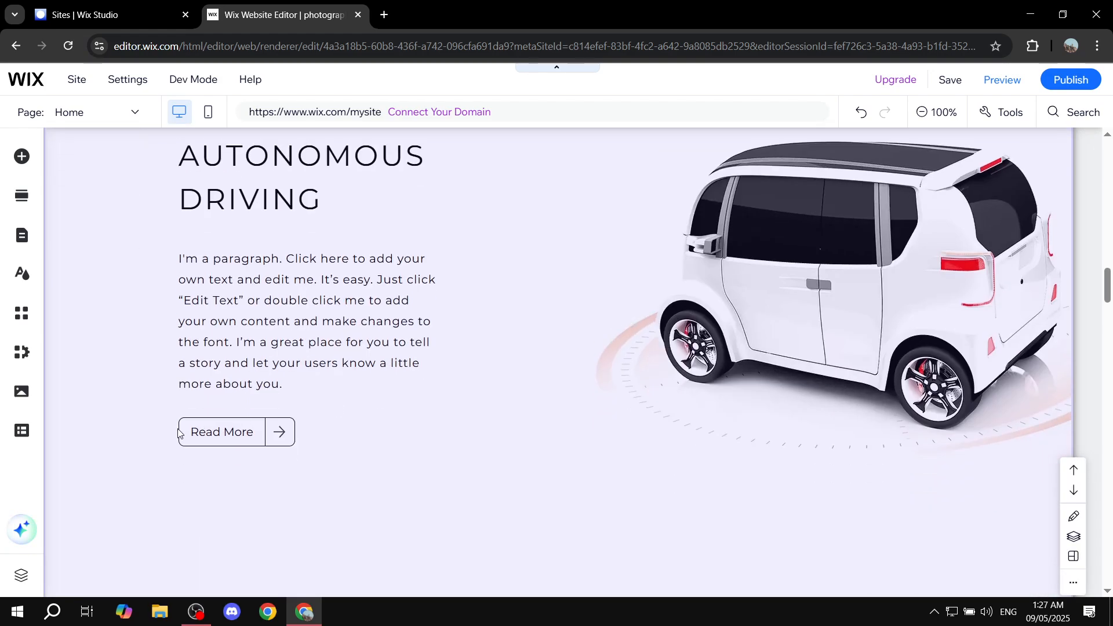
left_click(203, 441)
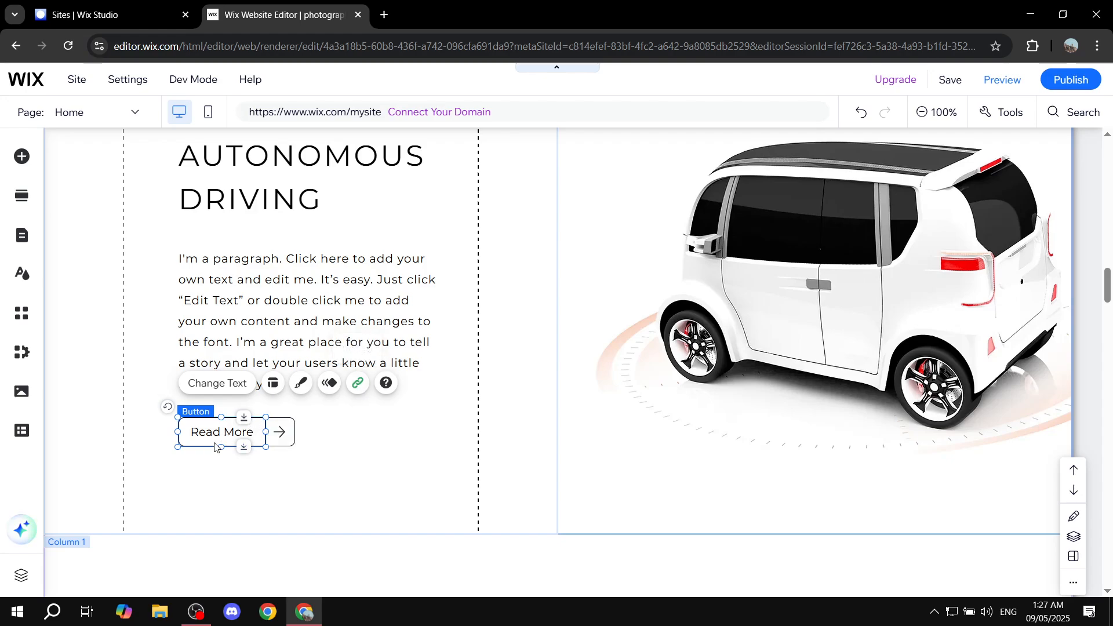
left_click(358, 384)
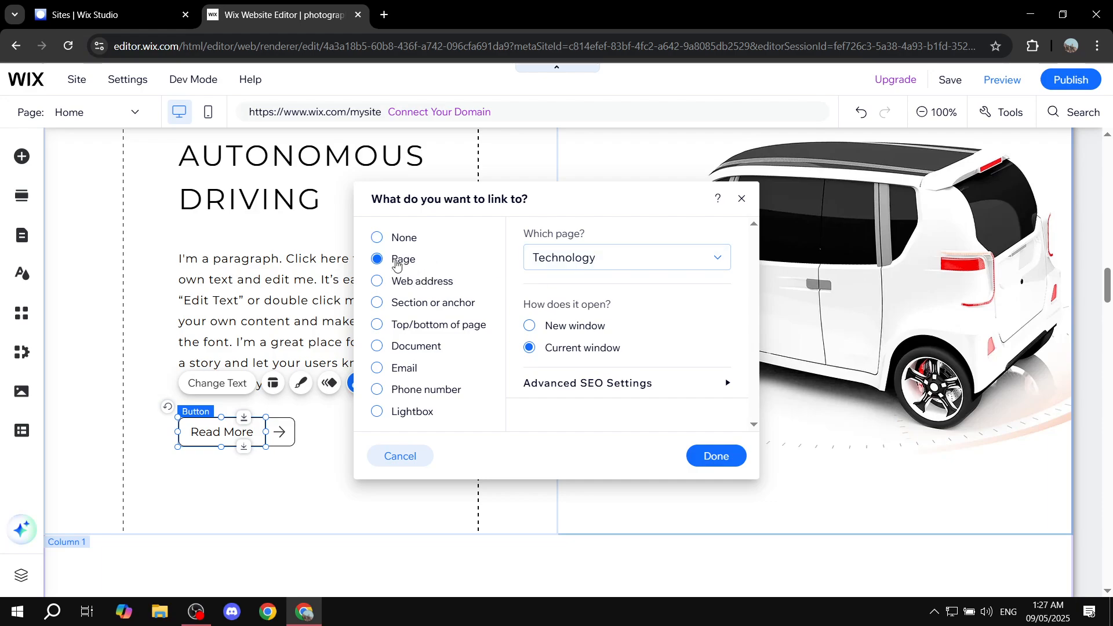
left_click(432, 289)
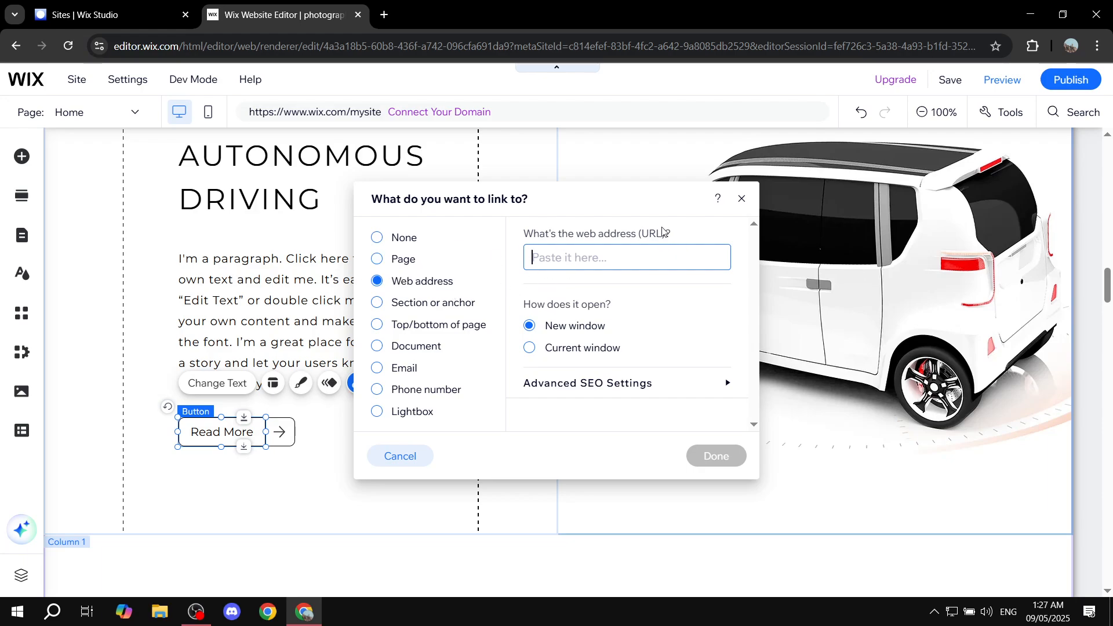
type("google.com")
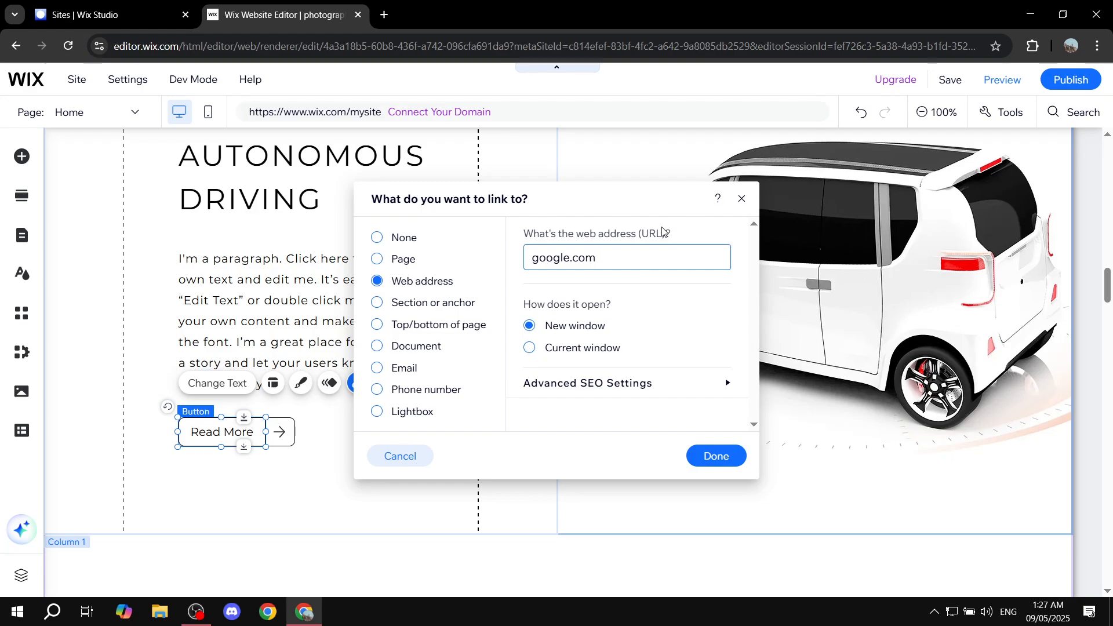
left_click(716, 456)
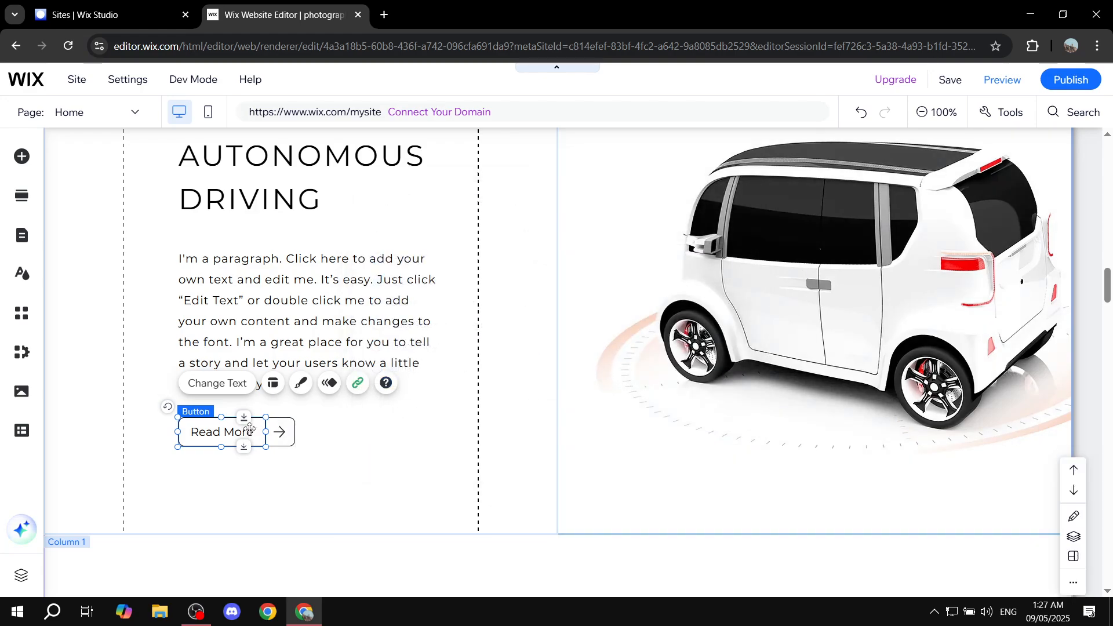
left_click(288, 434)
left_click(432, 402)
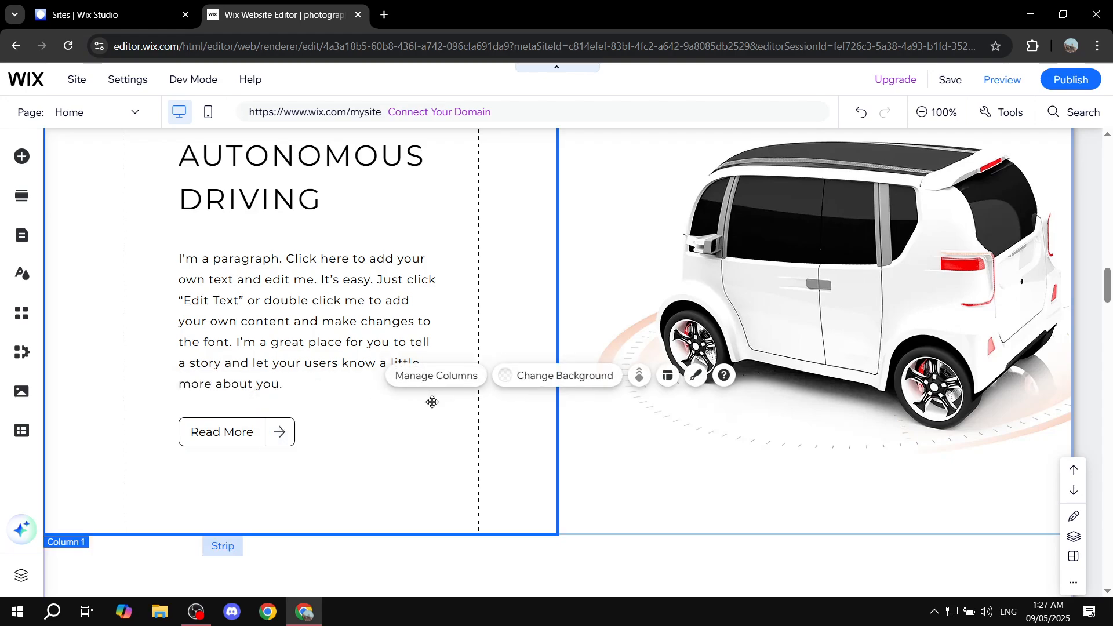
scroll(435, 402, "down", 8)
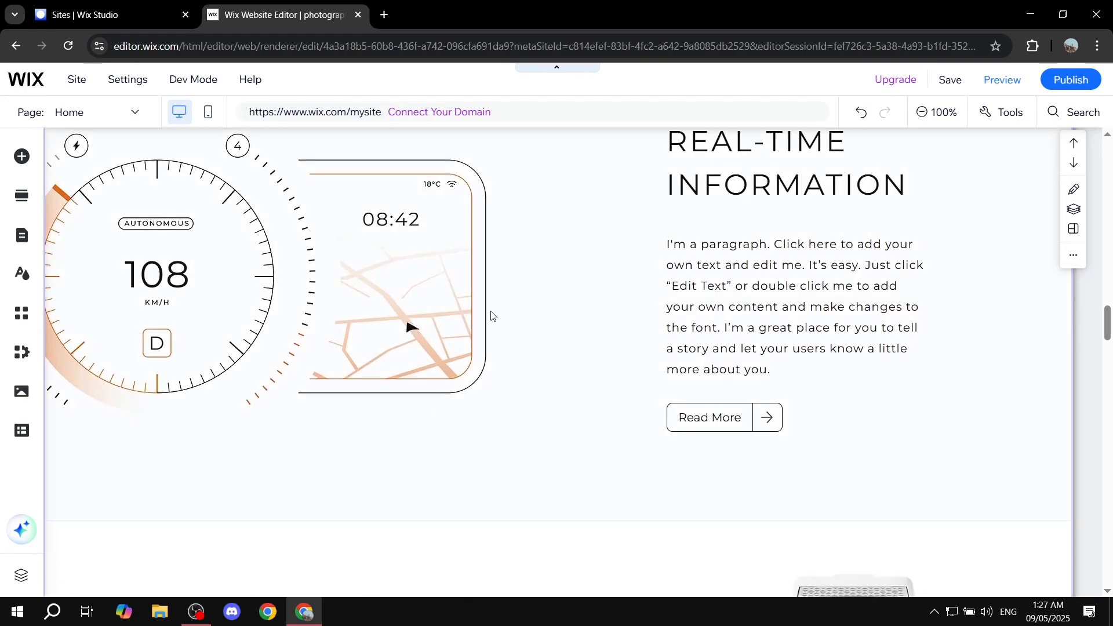
scroll(684, 244, "up", 8)
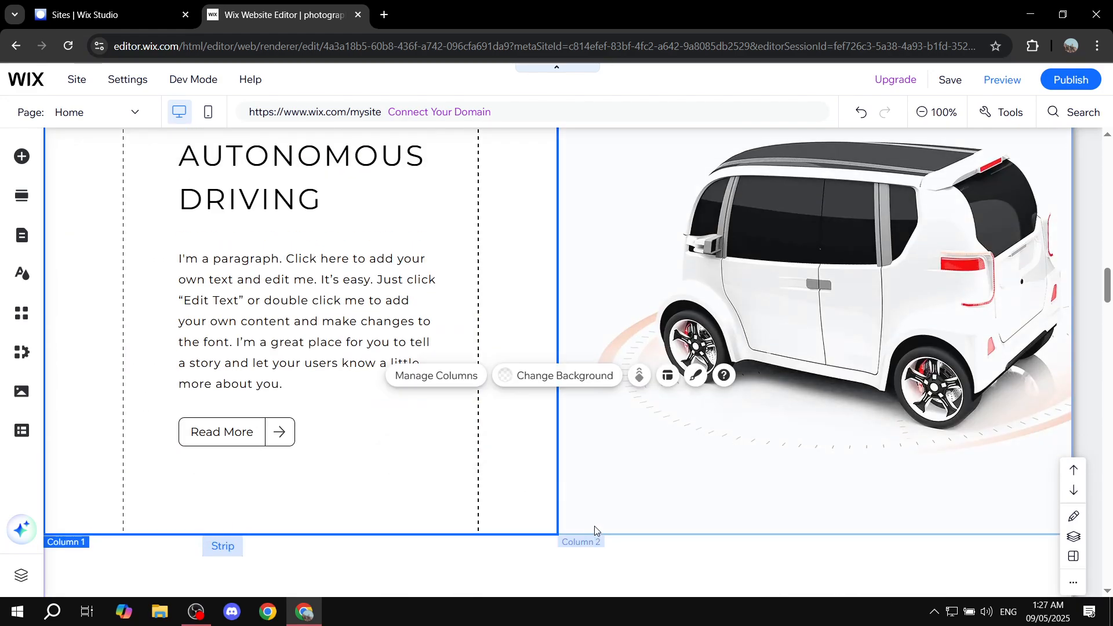
Add a new blank section between the black Vision section and the Services section.
scroll(612, 507, "up", 1)
scroll(610, 505, "down", 4)
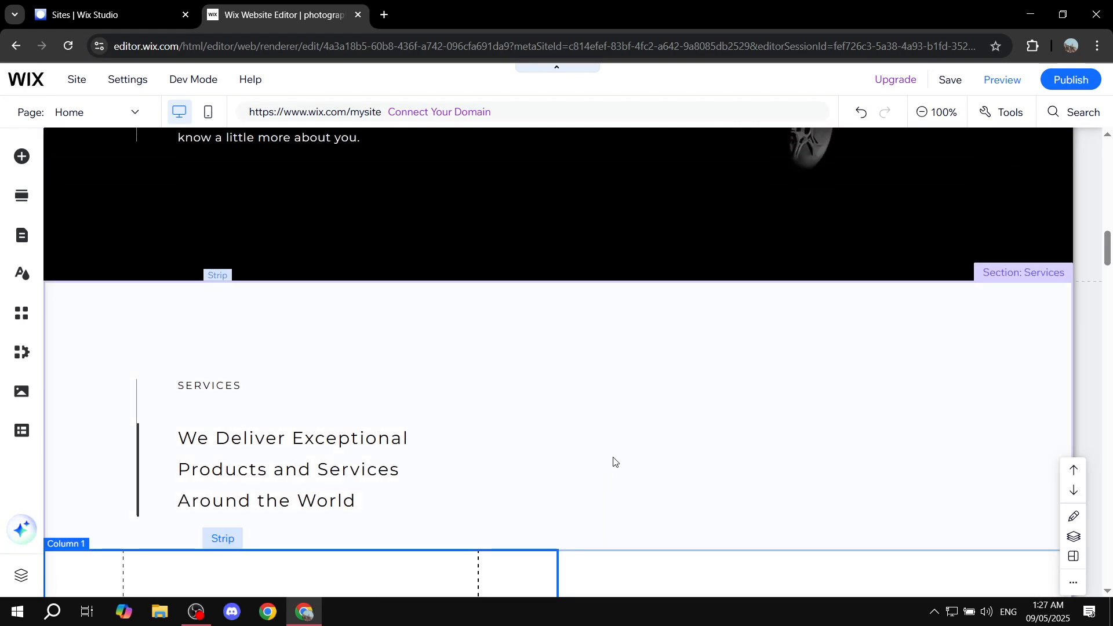
left_click(564, 301)
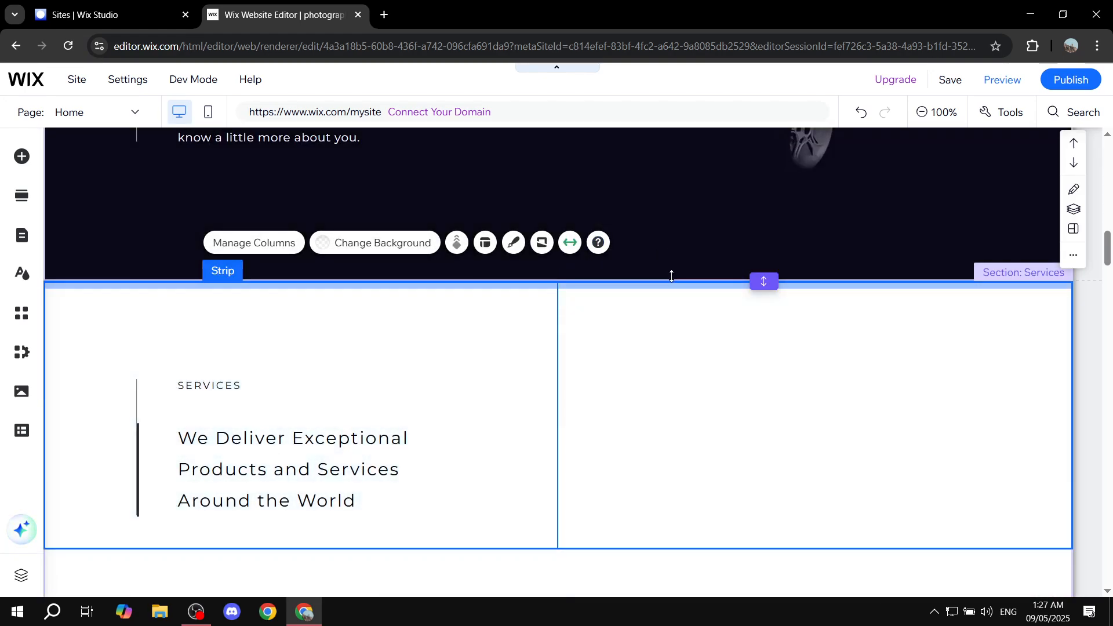
left_click(666, 247)
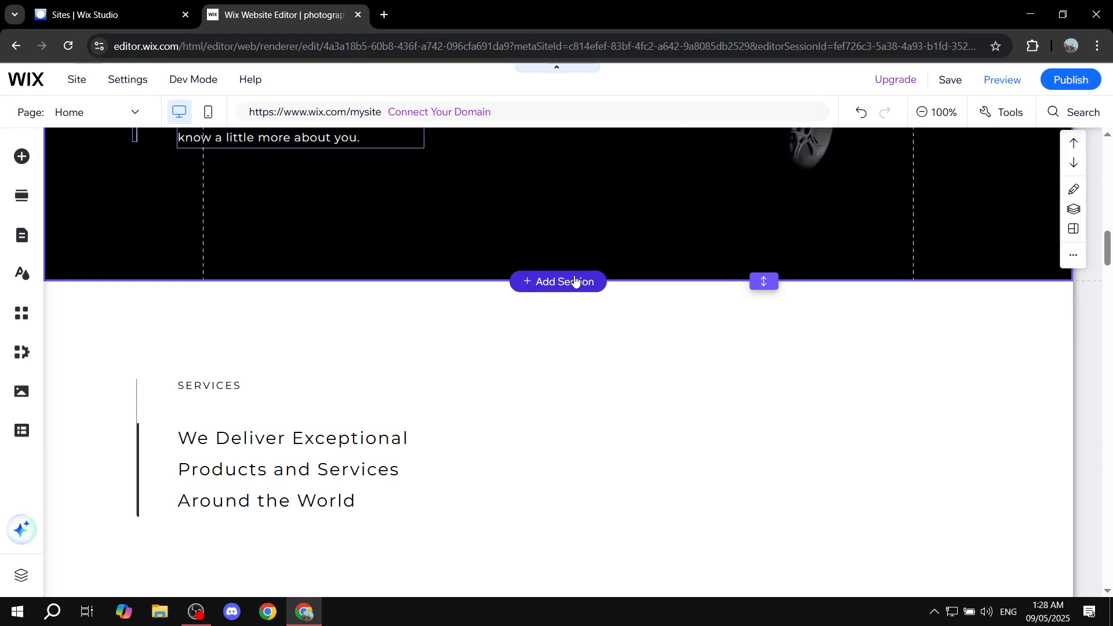
left_click(596, 239)
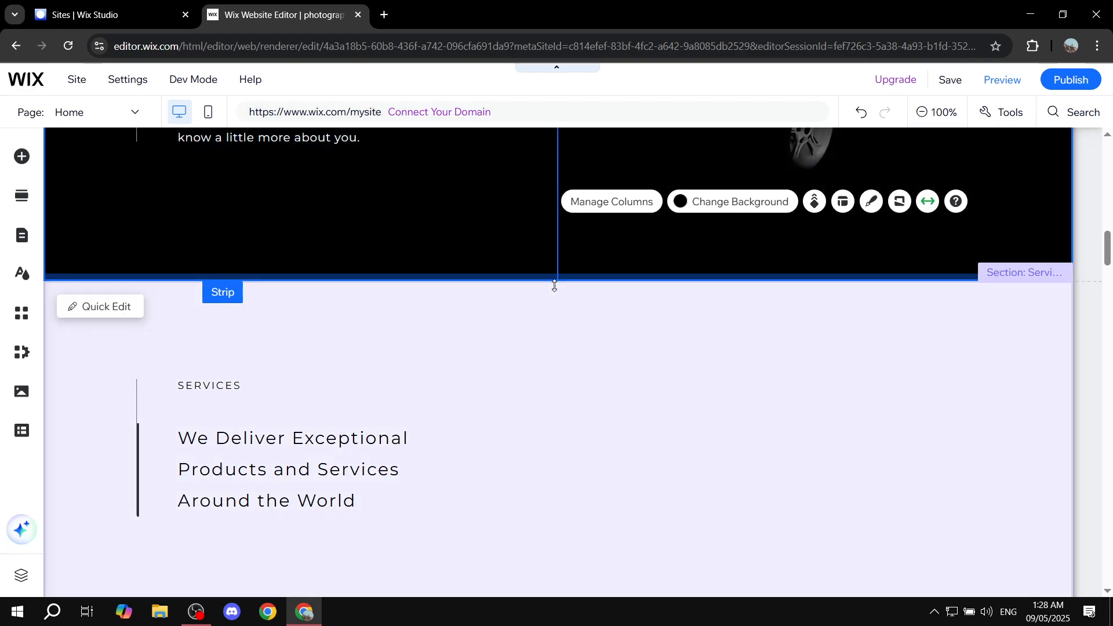
left_click(554, 286)
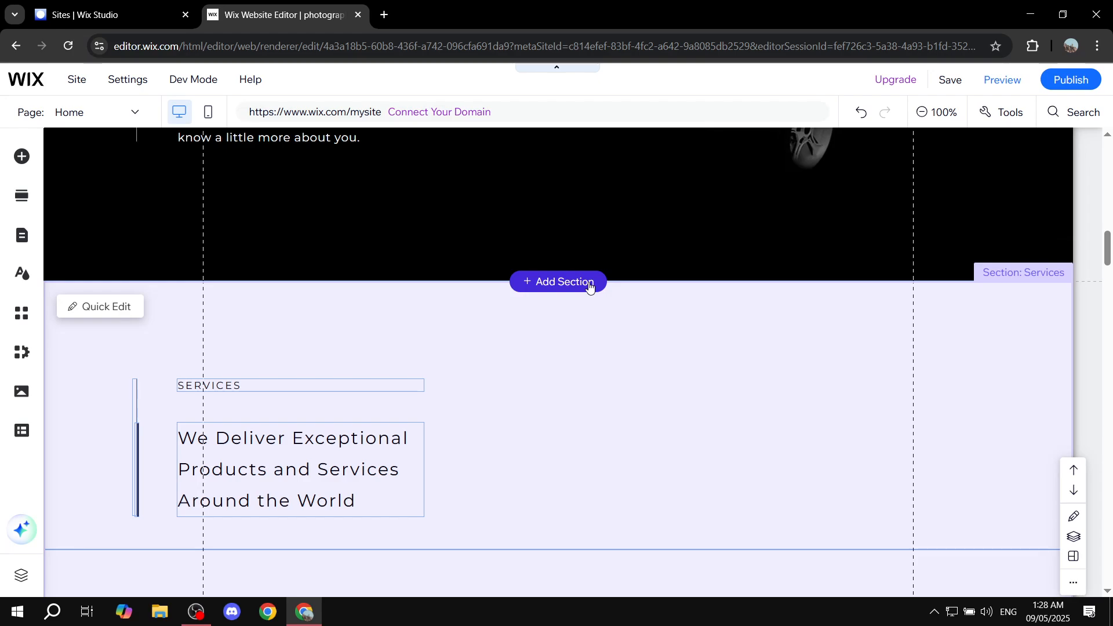
left_click(539, 286)
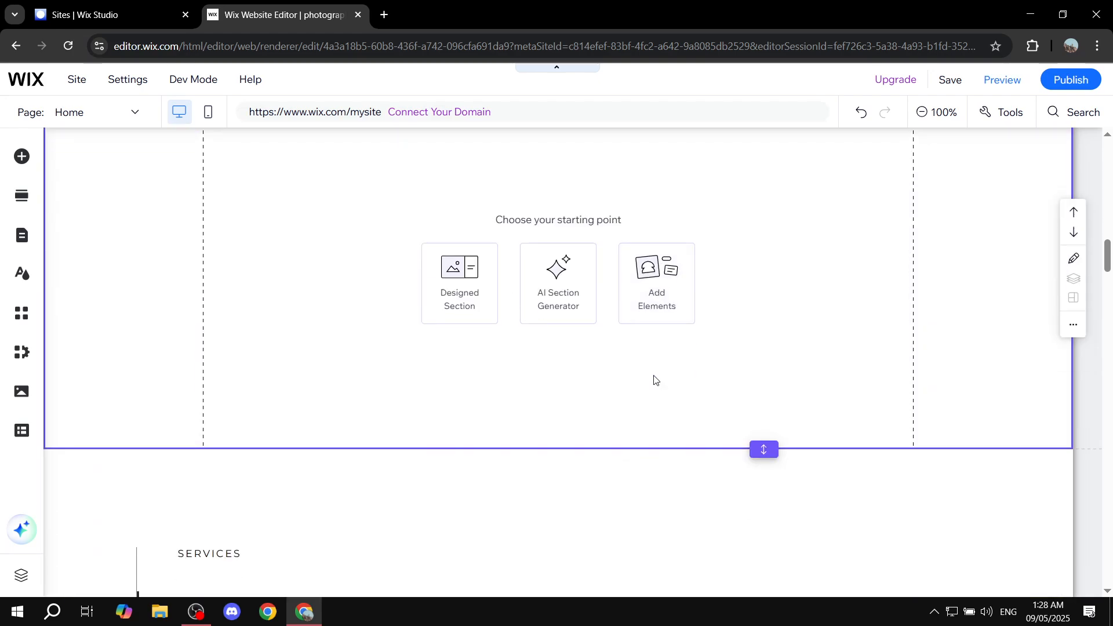
scroll(539, 281, "up", 2)
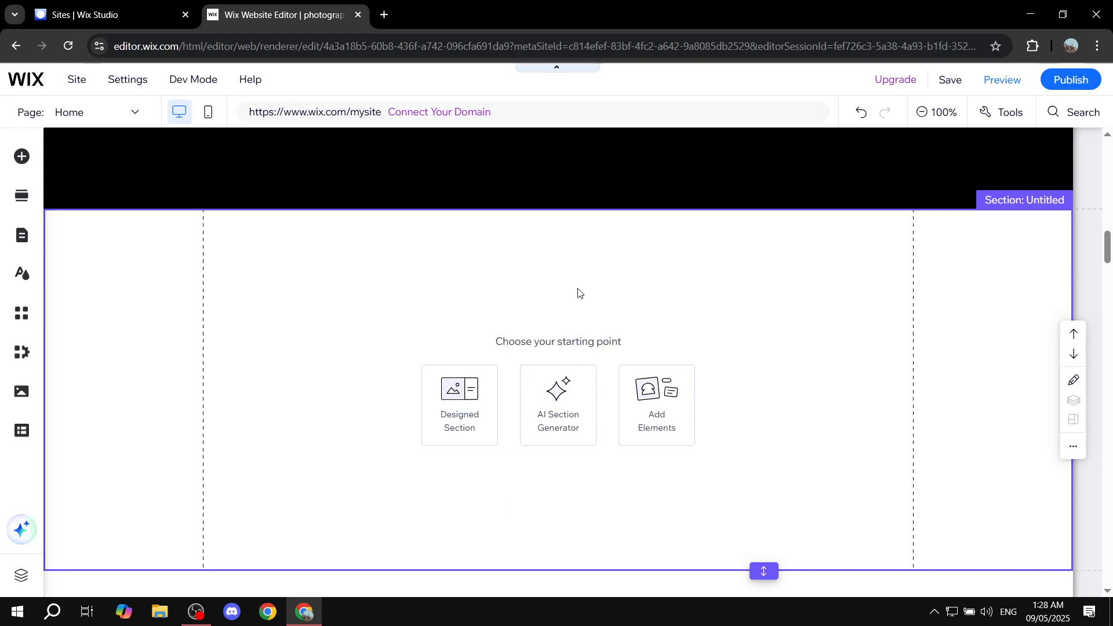
Add the black container box from My Boxes to the middle of the new blank section.
left_click(25, 162)
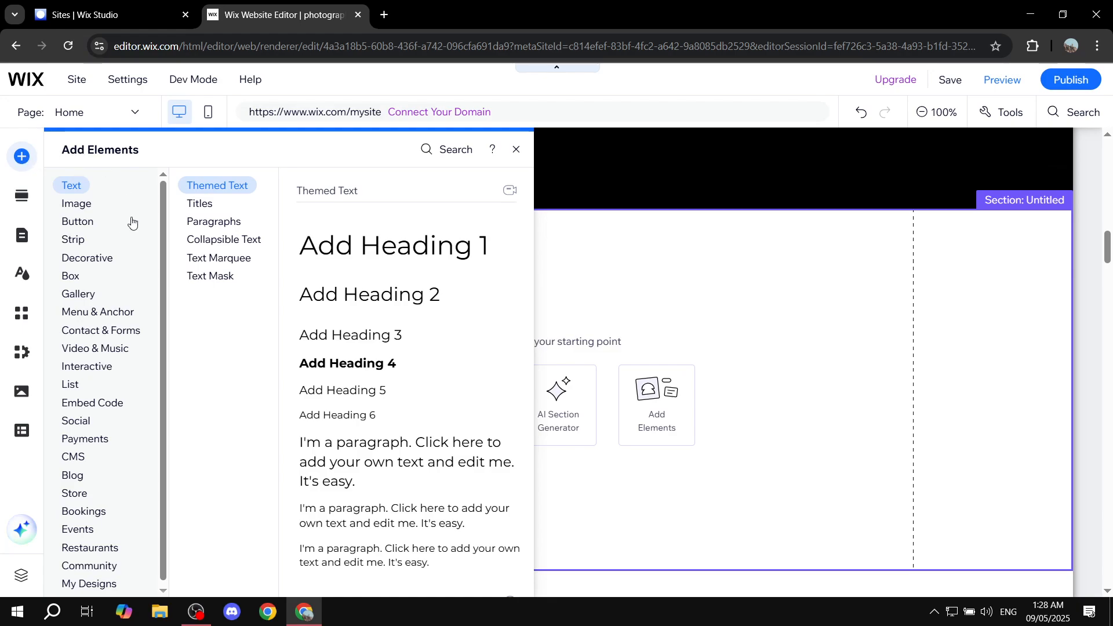
left_click(86, 206)
left_click(83, 222)
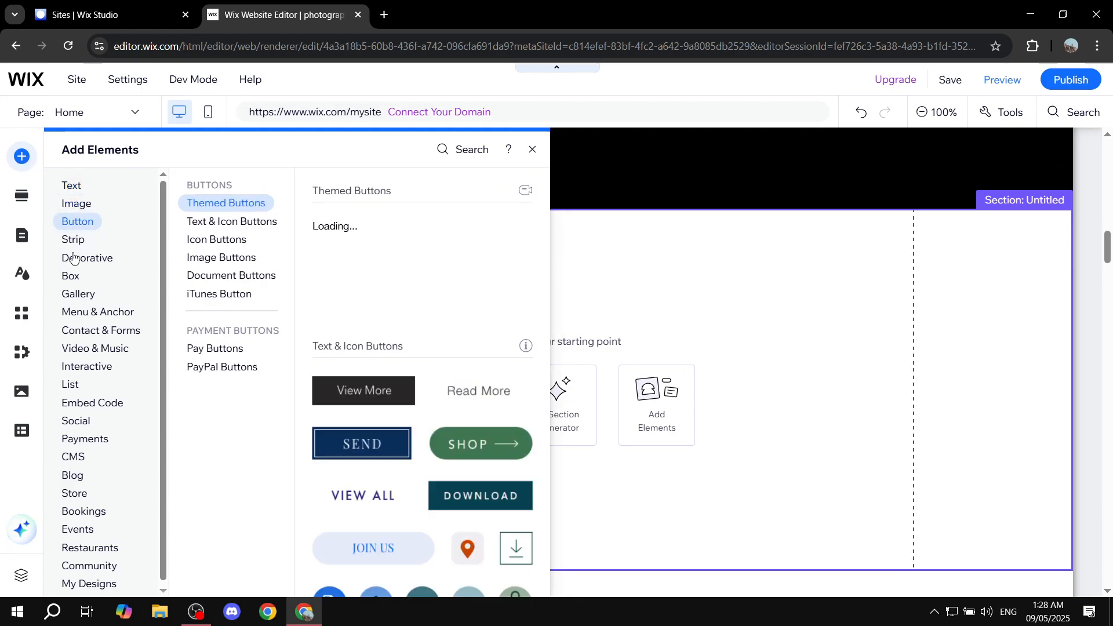
mouse_move(90, 294)
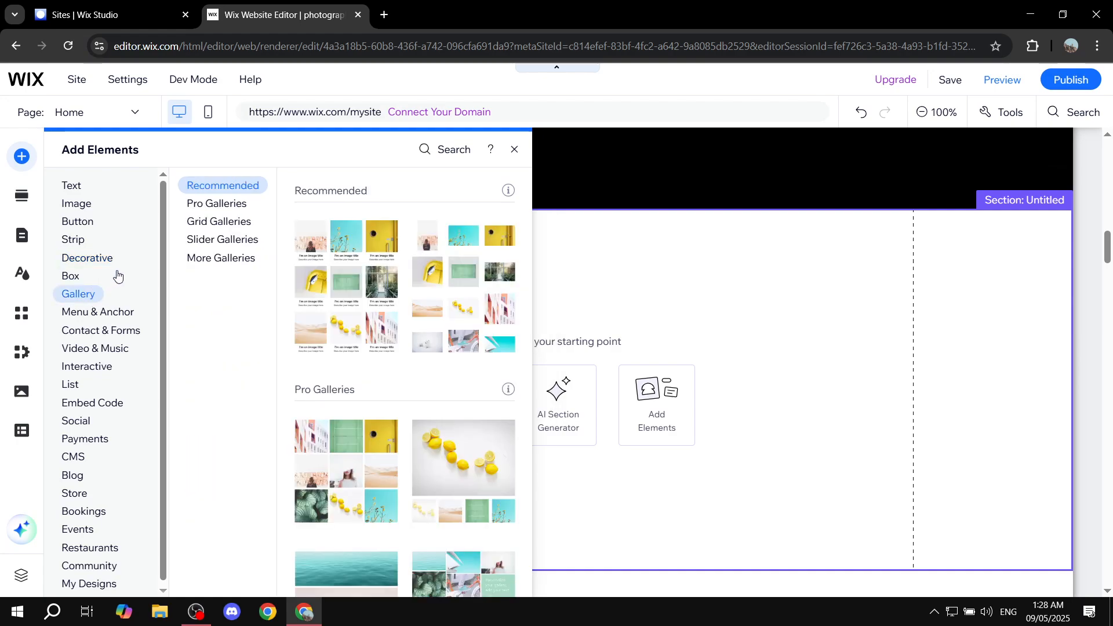
mouse_move(72, 276)
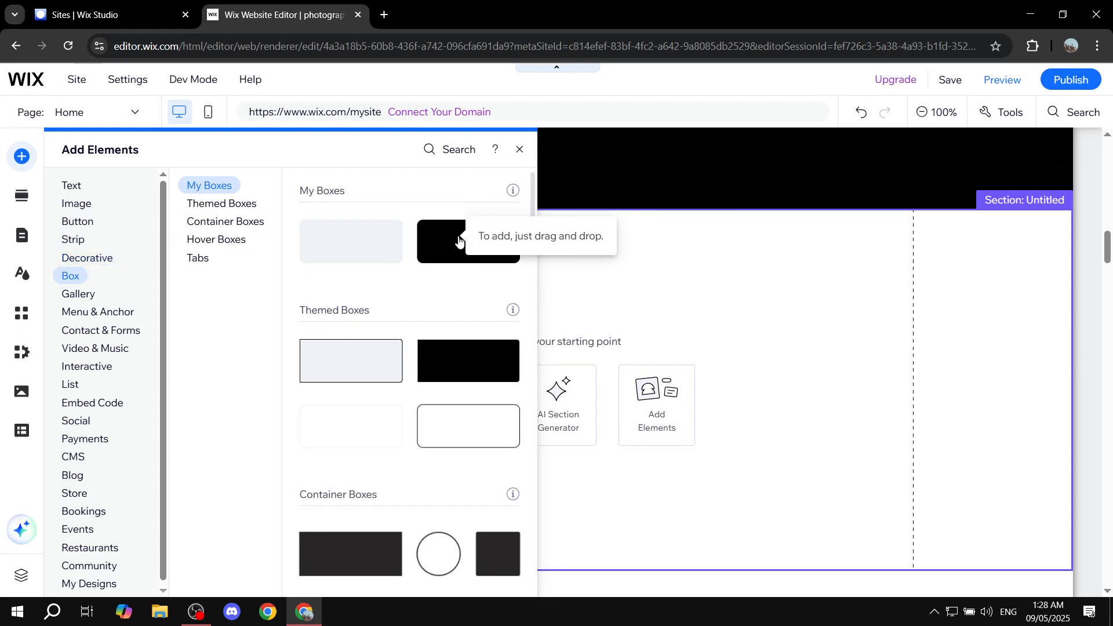
left_click_drag(459, 240, 511, 360)
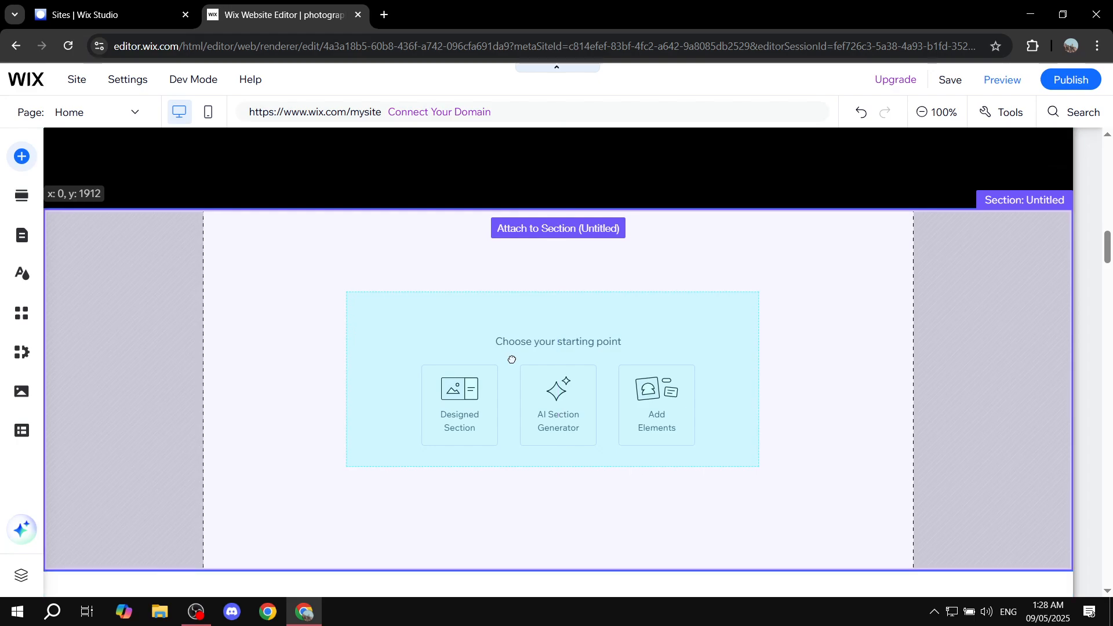
left_click_drag(843, 352, 568, 364)
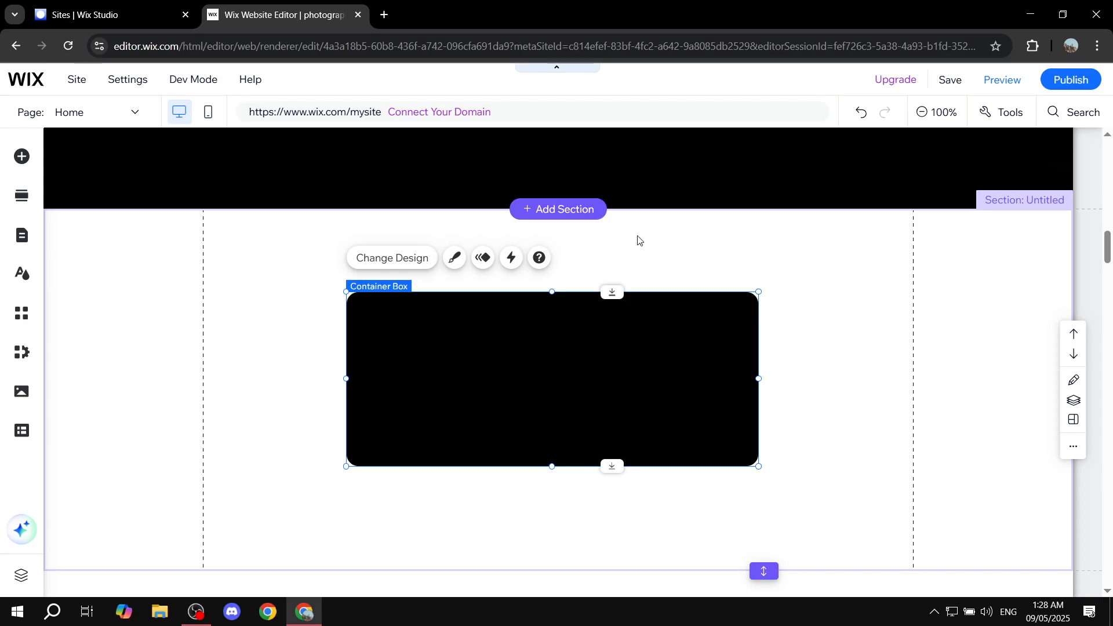
Review the site's pages and menu, including the Portfolio Pages list, and close the page manager.
scroll(624, 303, "up", 8)
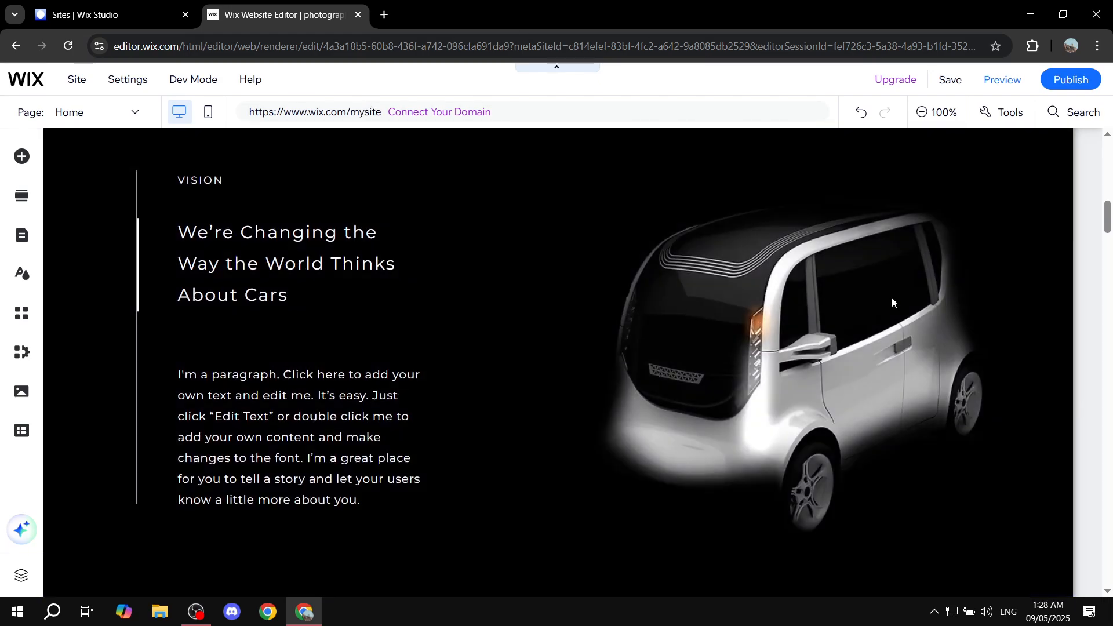
scroll(857, 294, "up", 10)
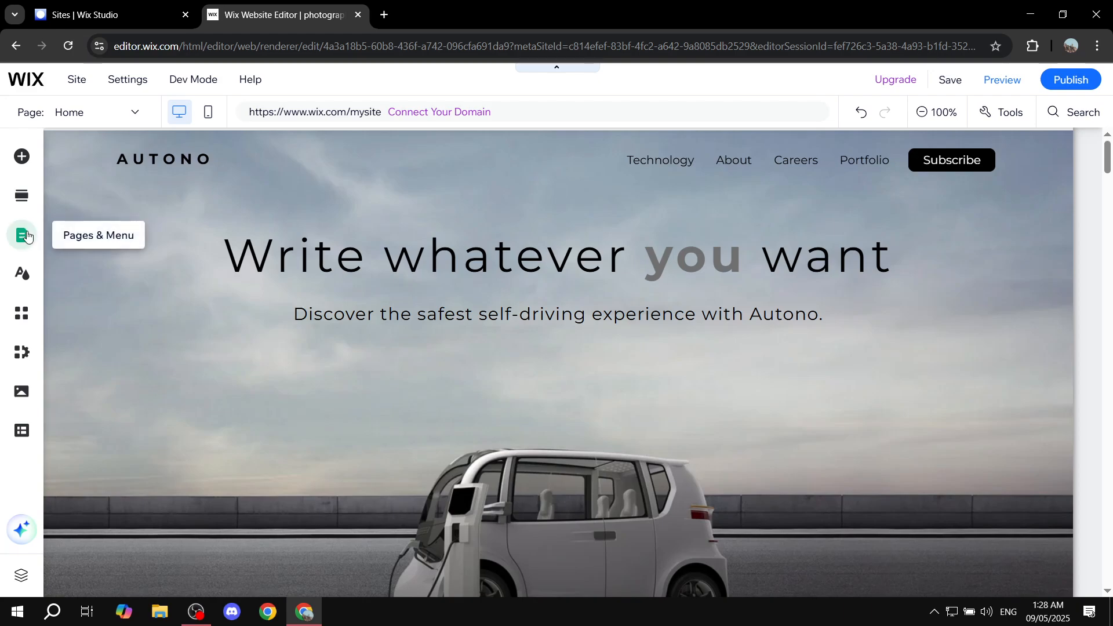
left_click(27, 237)
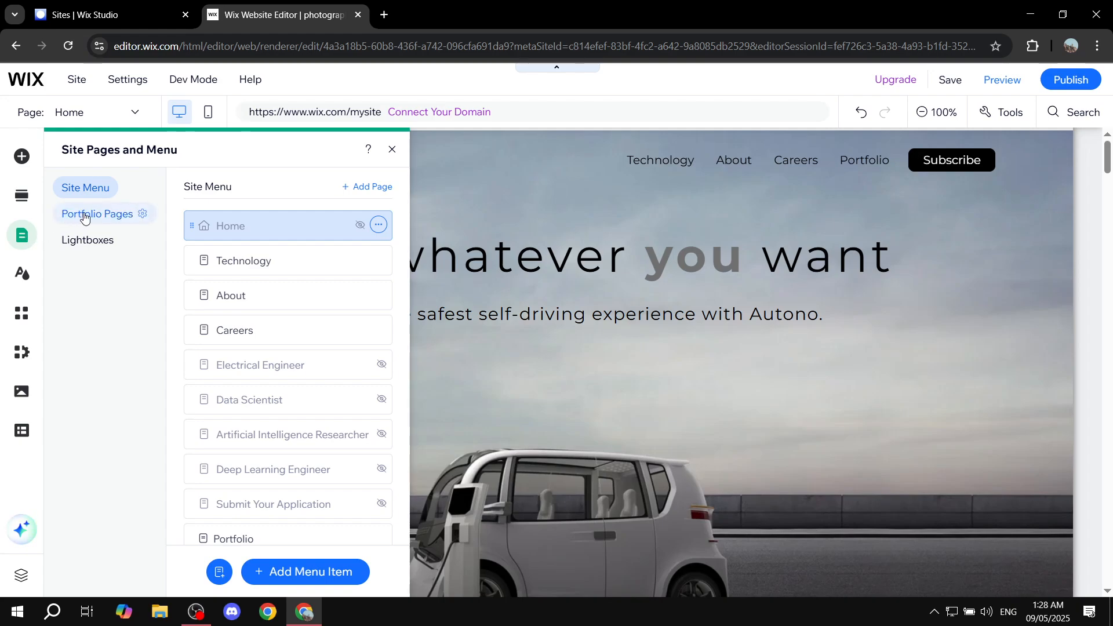
left_click(104, 219)
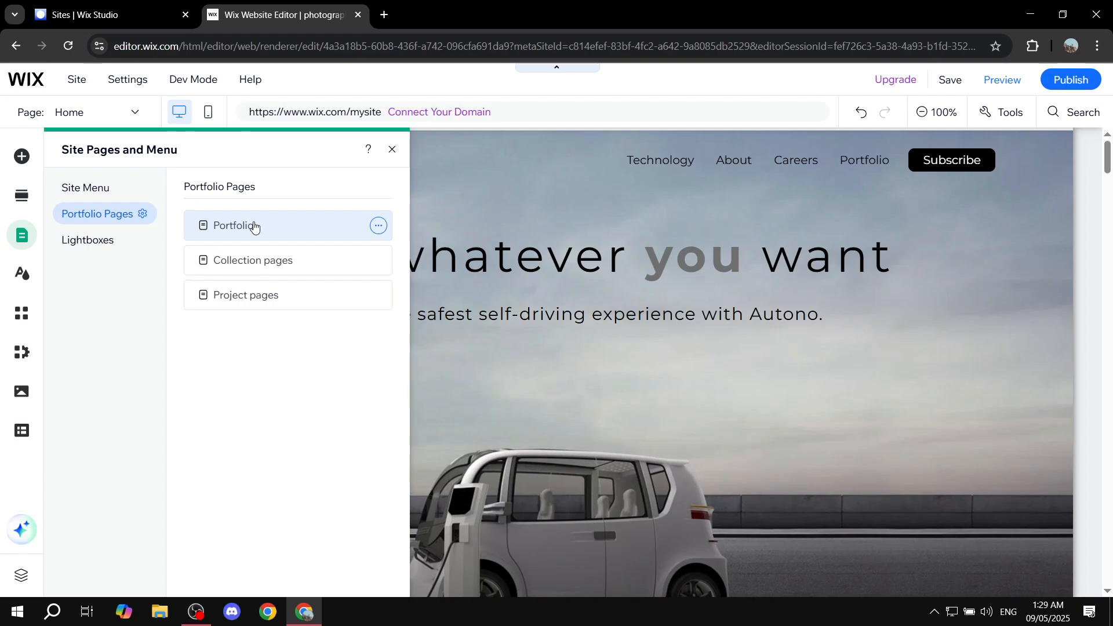
left_click(392, 149)
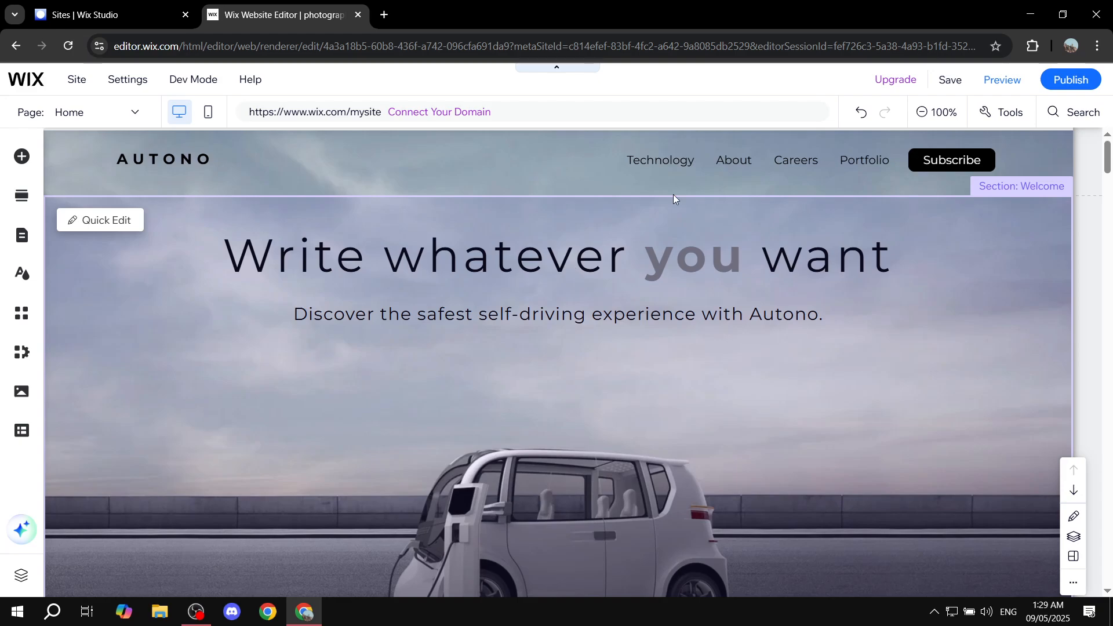
Save the site with the suggested free Wix.com domain and dismiss the saved-site dialog.
left_click(950, 80)
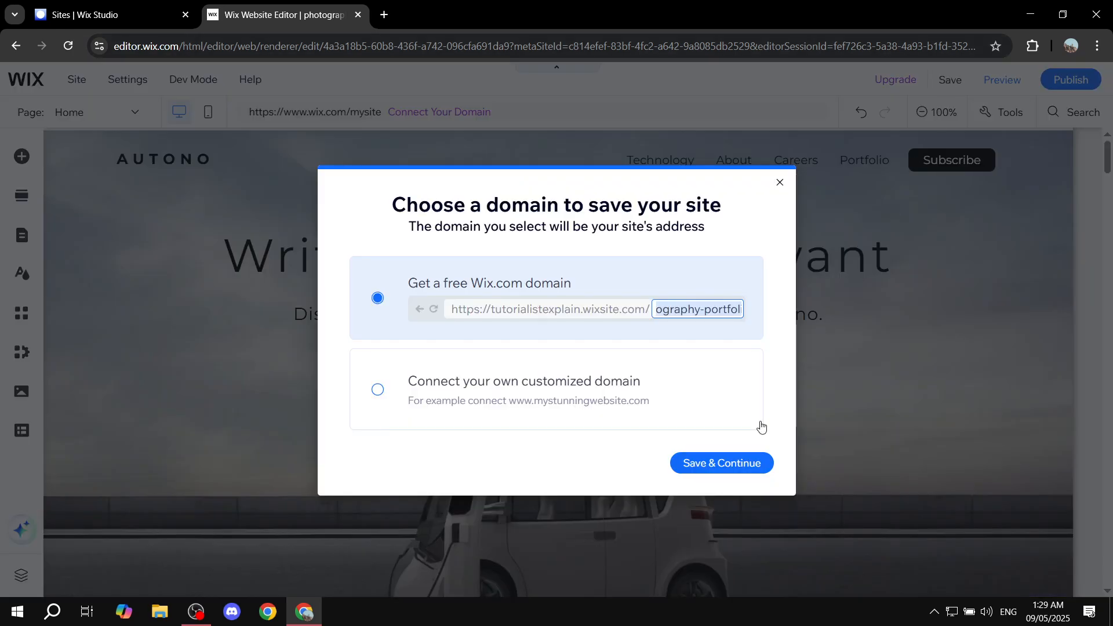
left_click(728, 464)
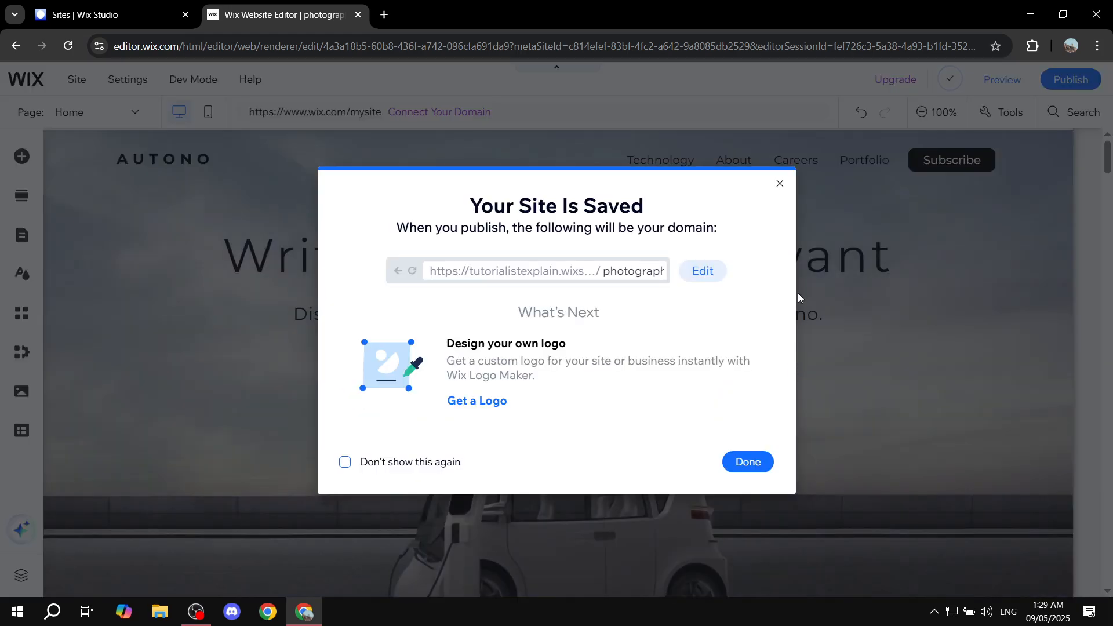
left_click(779, 184)
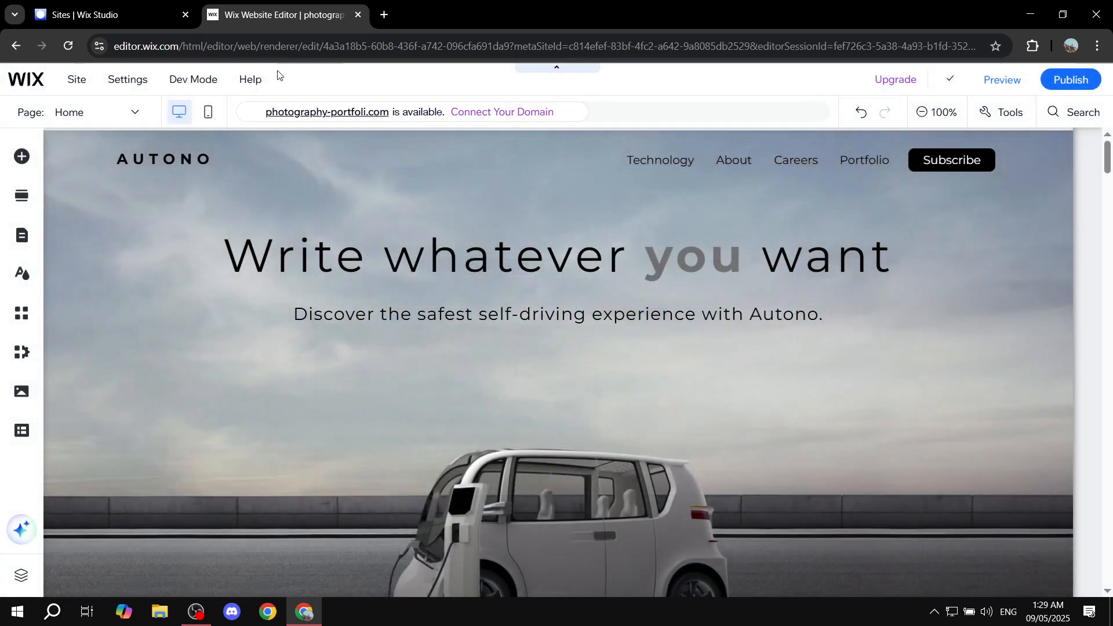
Close the Sites browser tab and open the site's dashboard from the editor.
left_click(185, 14)
mouse_move(35, 86)
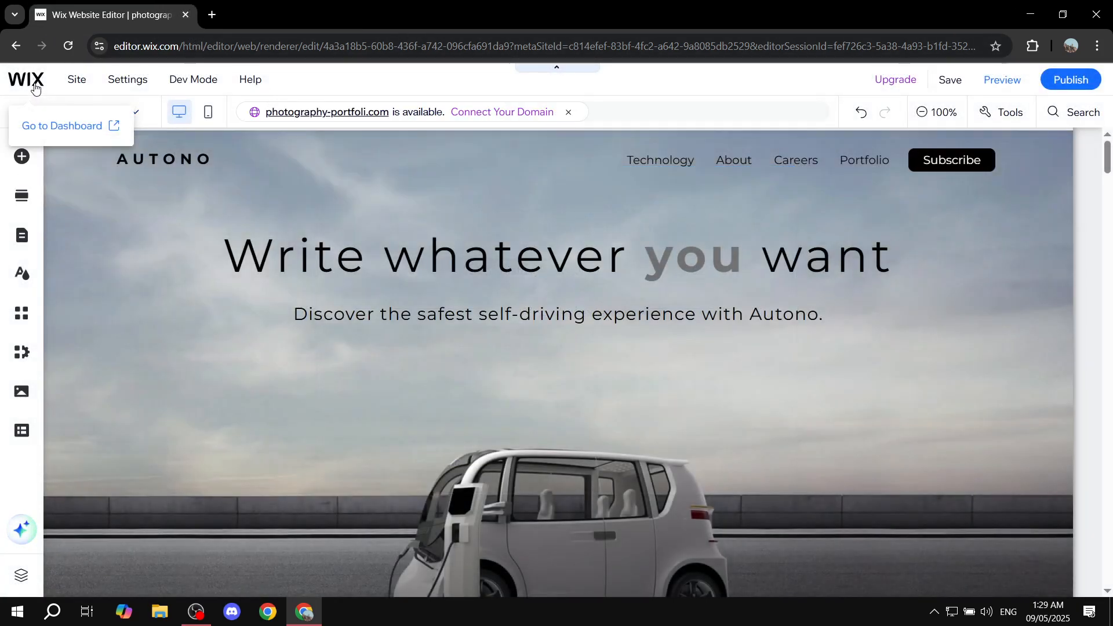
left_click(35, 86)
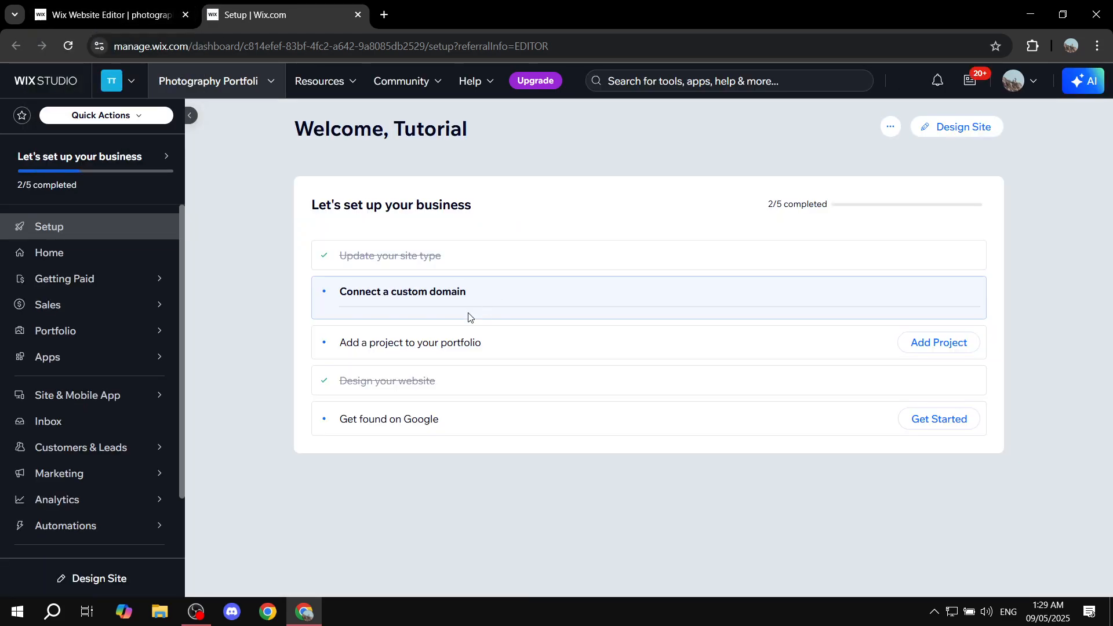
Open the Portfolio area of the dashboard and choose to set up the portfolio without AI.
mouse_move(102, 336)
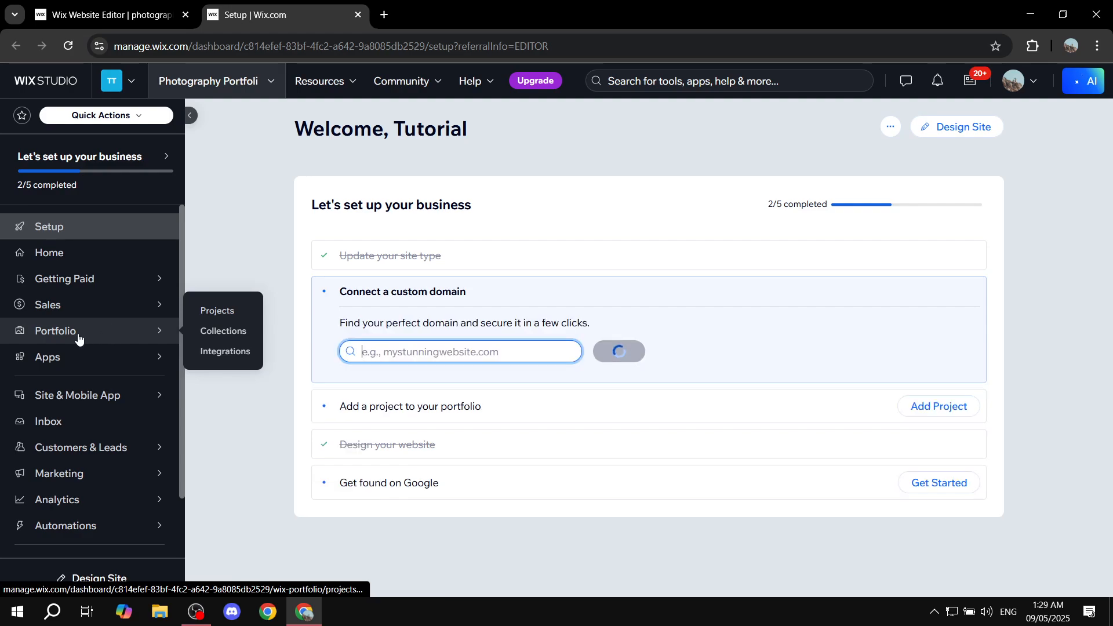
left_click(95, 331)
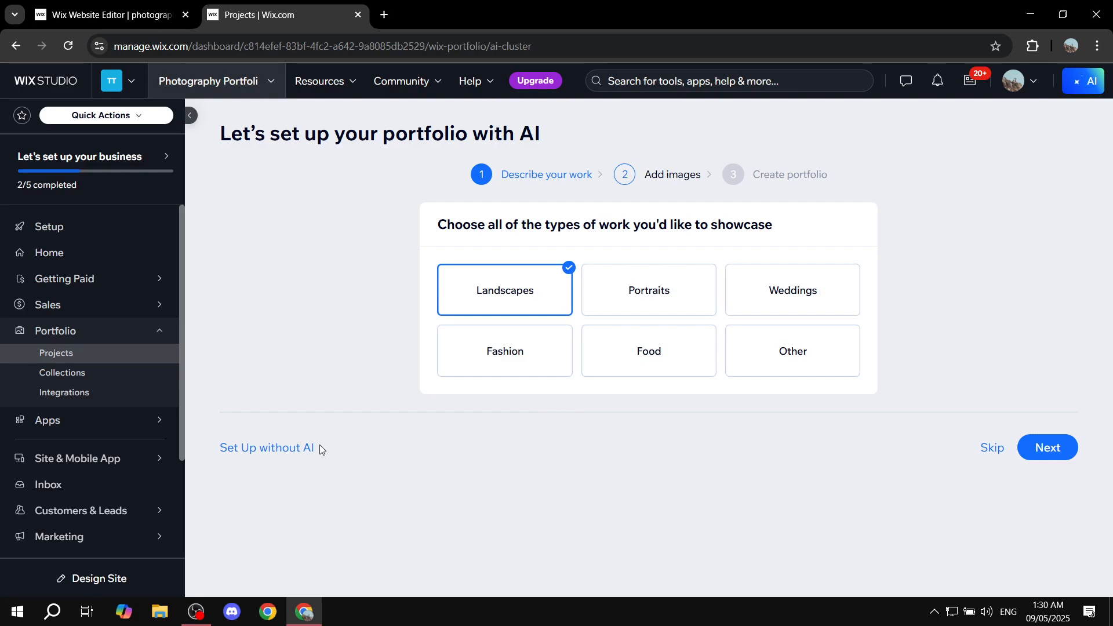
left_click(283, 457)
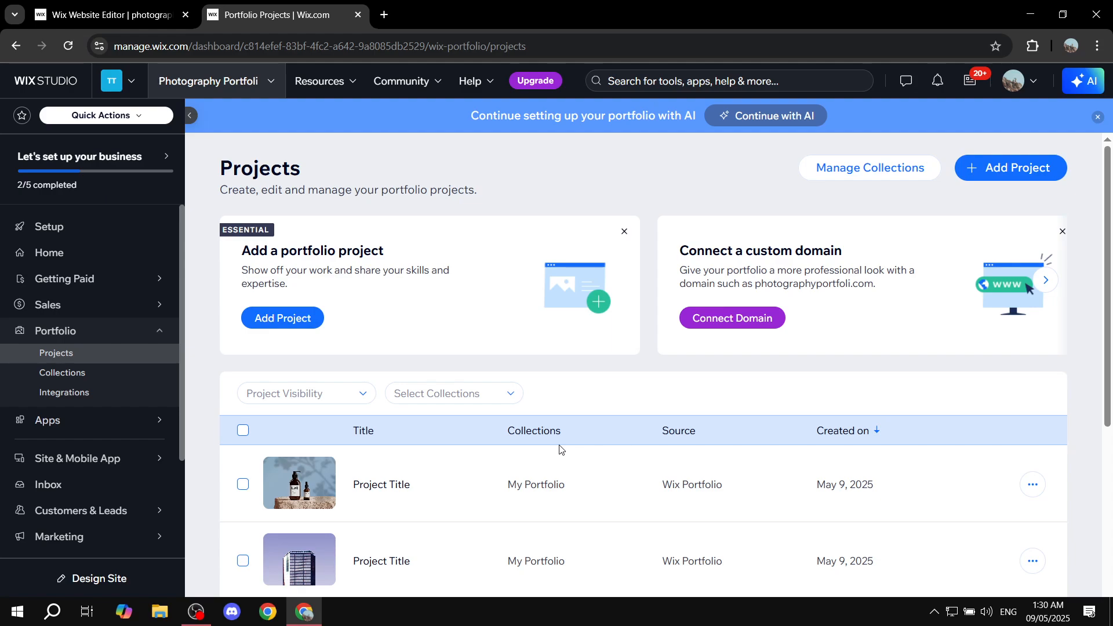
Start a new portfolio project, title it "Test Project" and continue to its description.
scroll(559, 449, "down", 3)
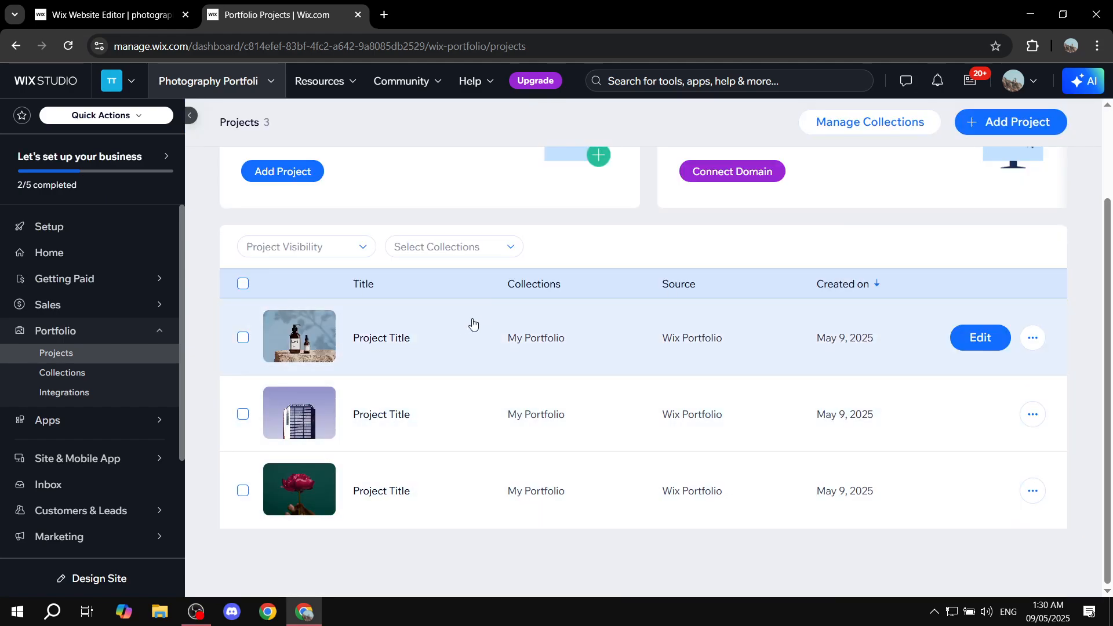
scroll(576, 256, "up", 2)
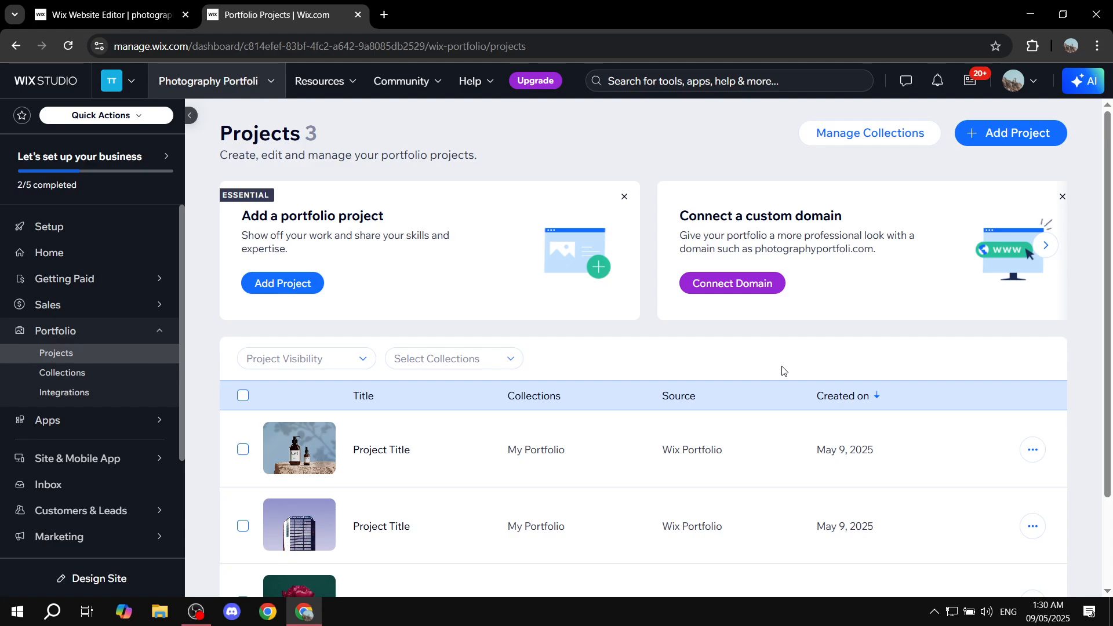
left_click(1020, 136)
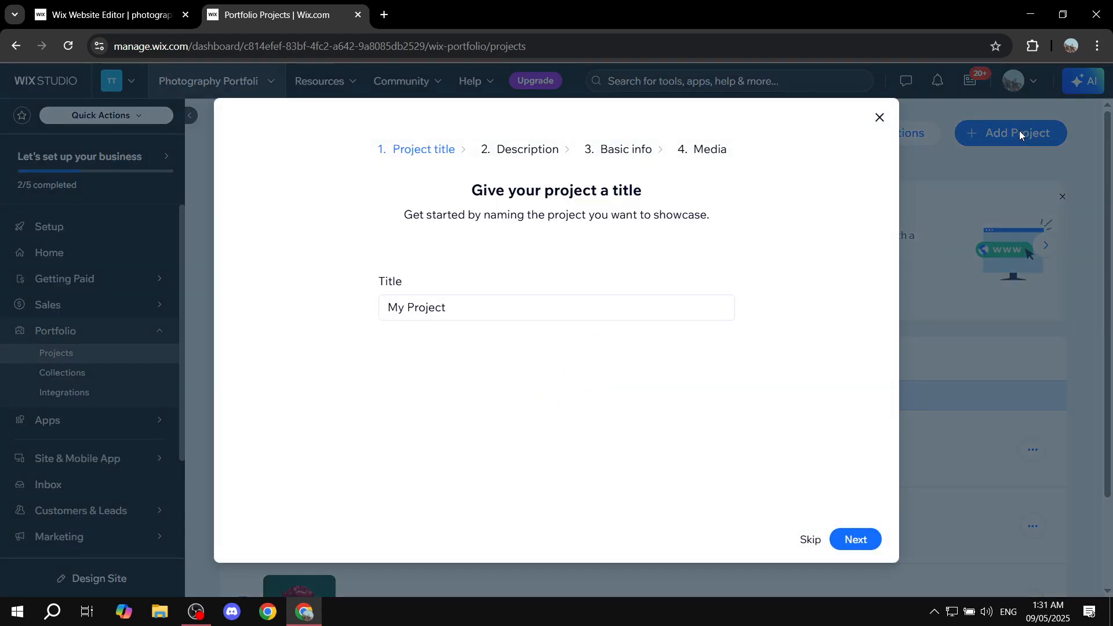
left_click(499, 308)
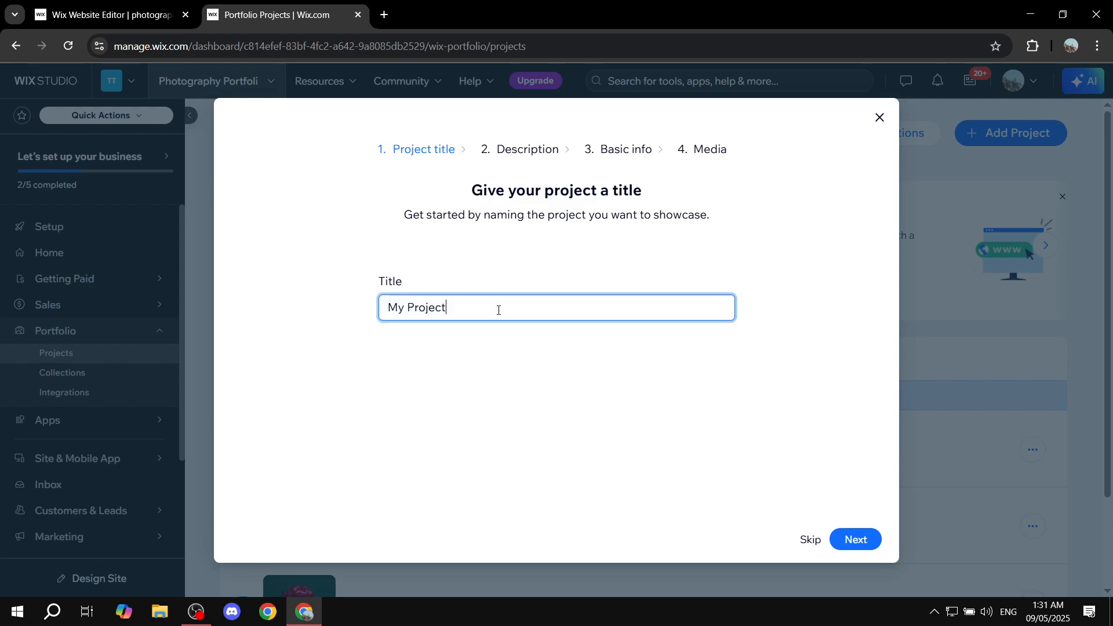
left_click_drag(499, 308, 339, 300)
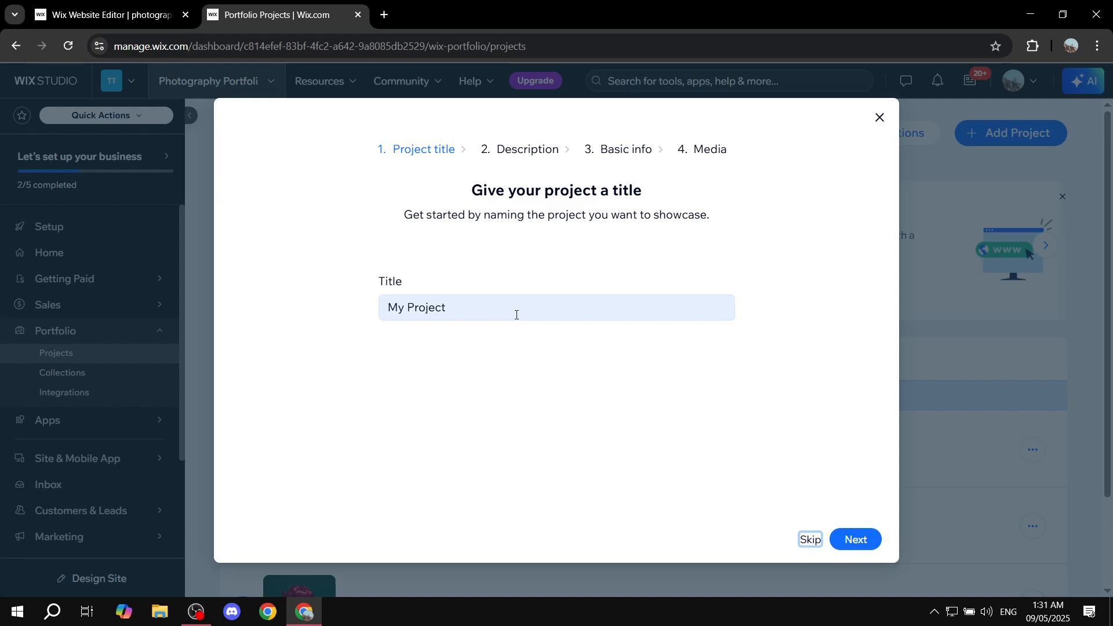
left_click(532, 299)
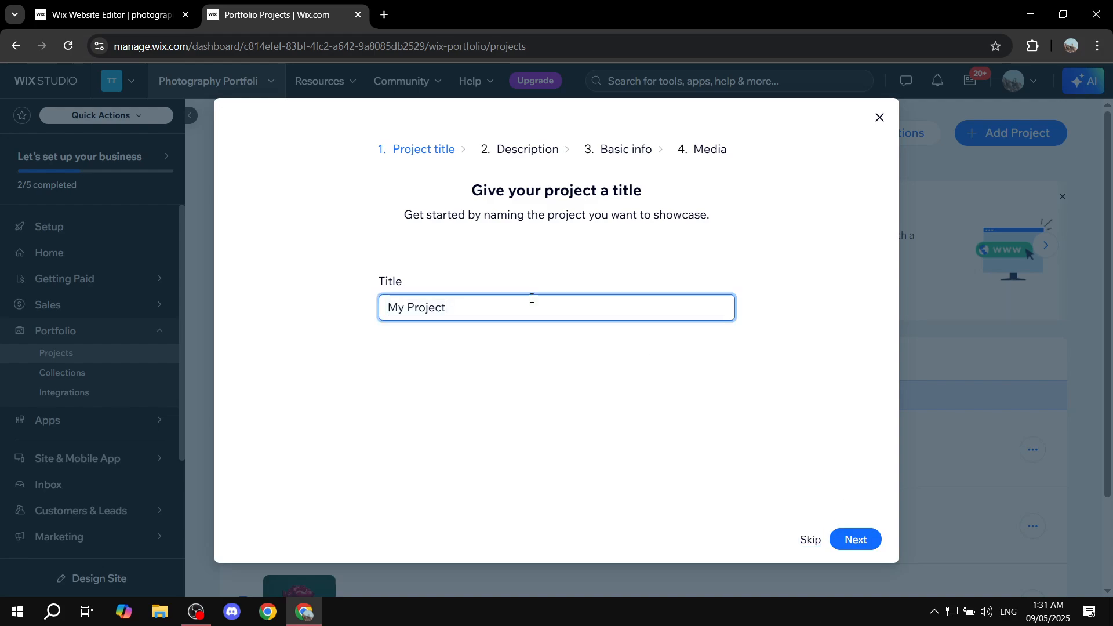
key("ctrl+a")
type("tEST")
key("BackSpace")
key("BackSpace")
key("BackSpace")
key("BackSpace")
type("Test Projec")
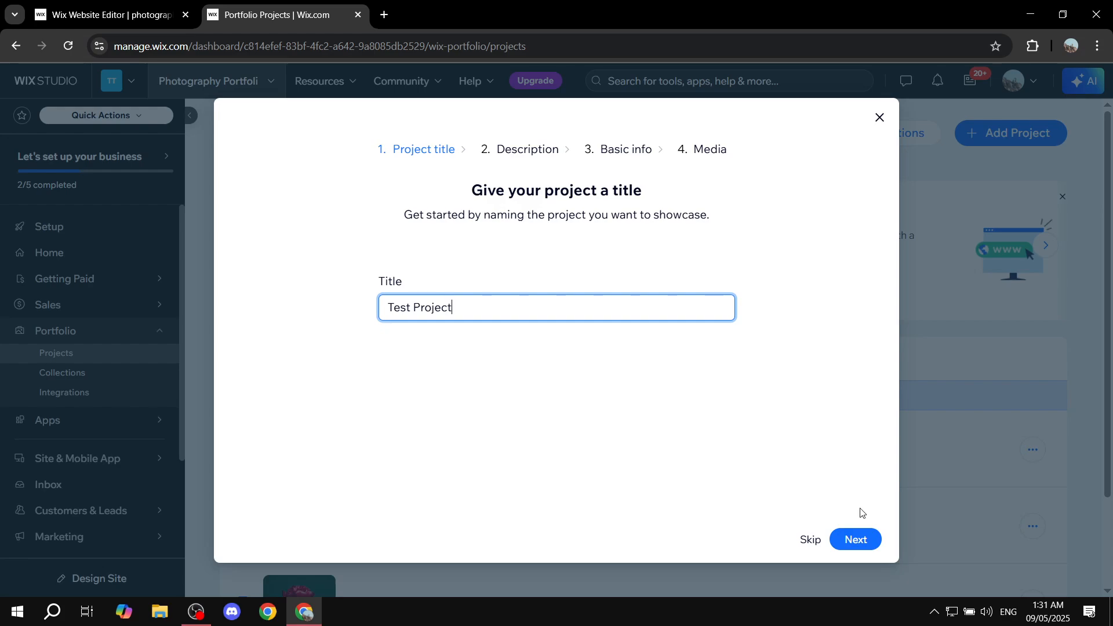
left_click(861, 540)
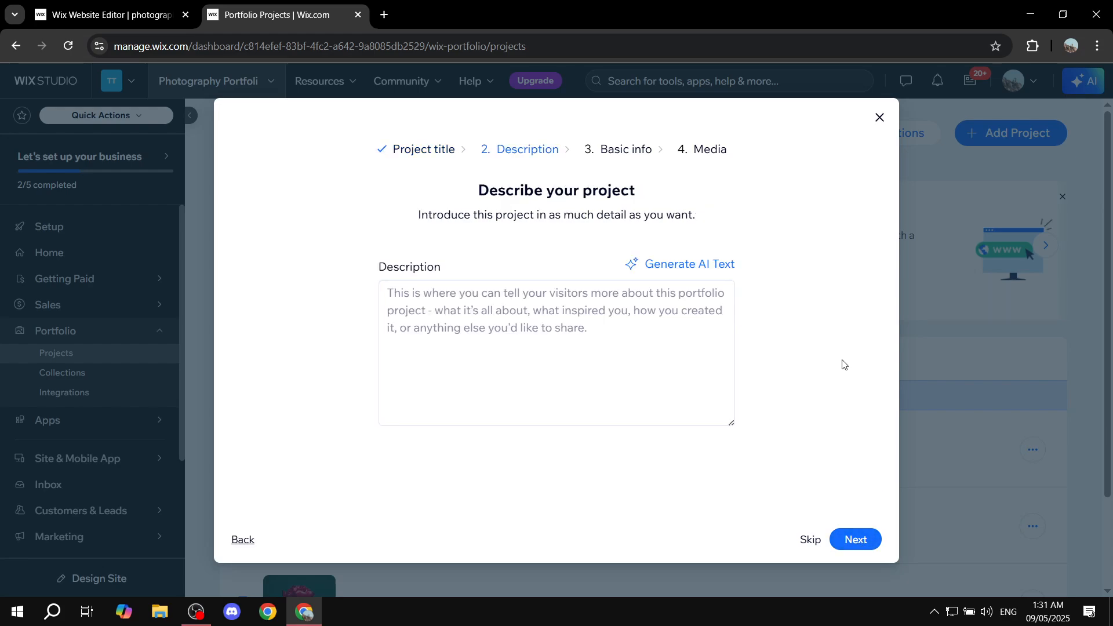
Enter "Desc" as the project's description and continue to the basic info.
left_click(451, 288)
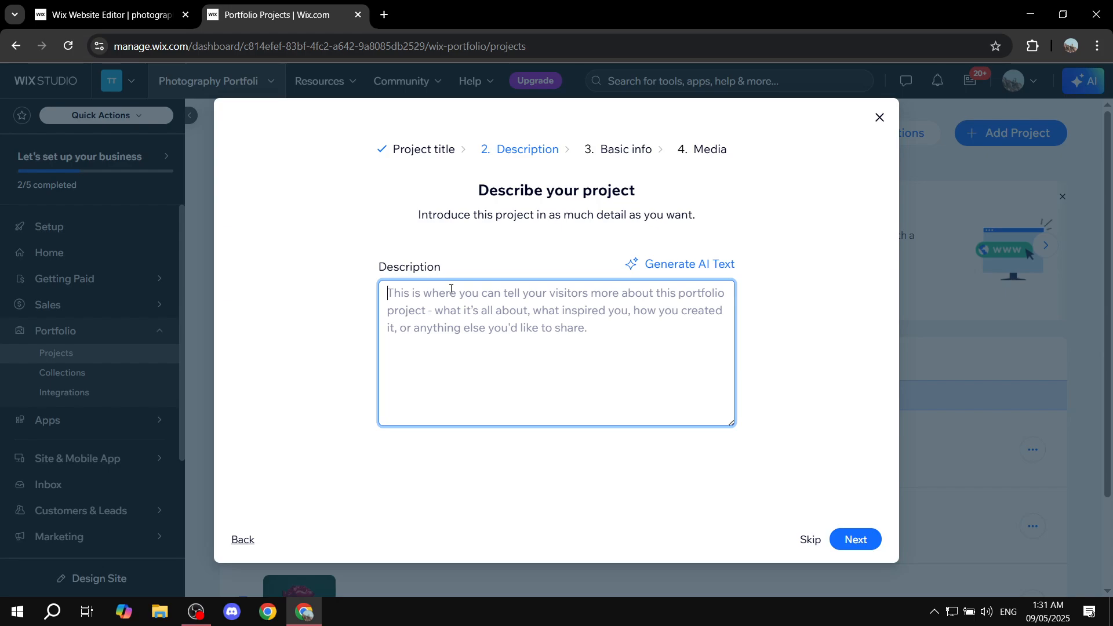
type("Desc")
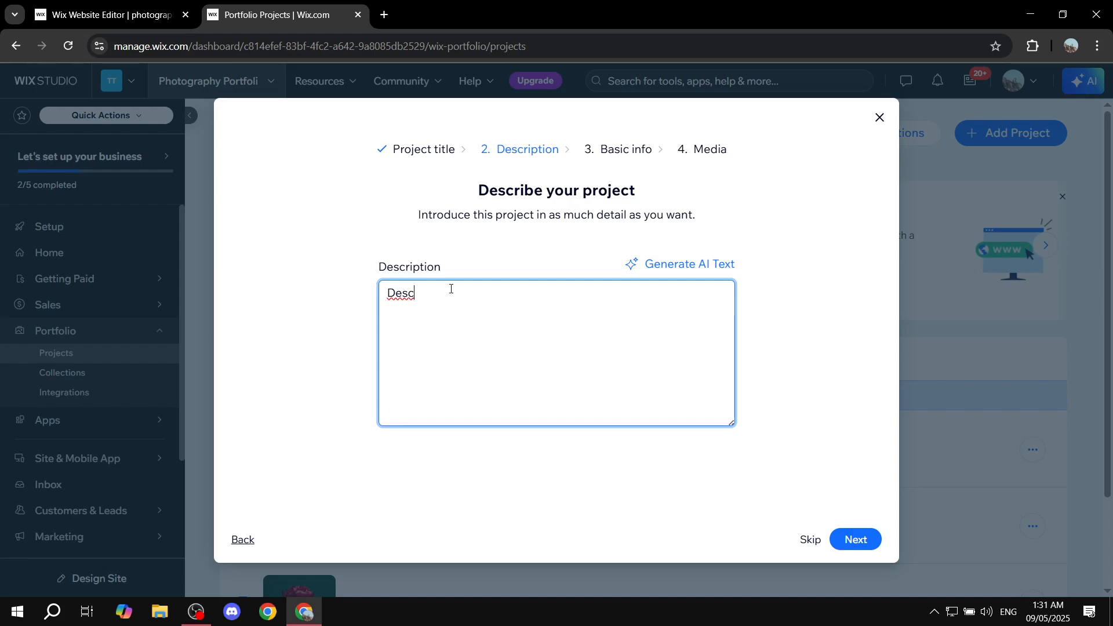
left_click(851, 539)
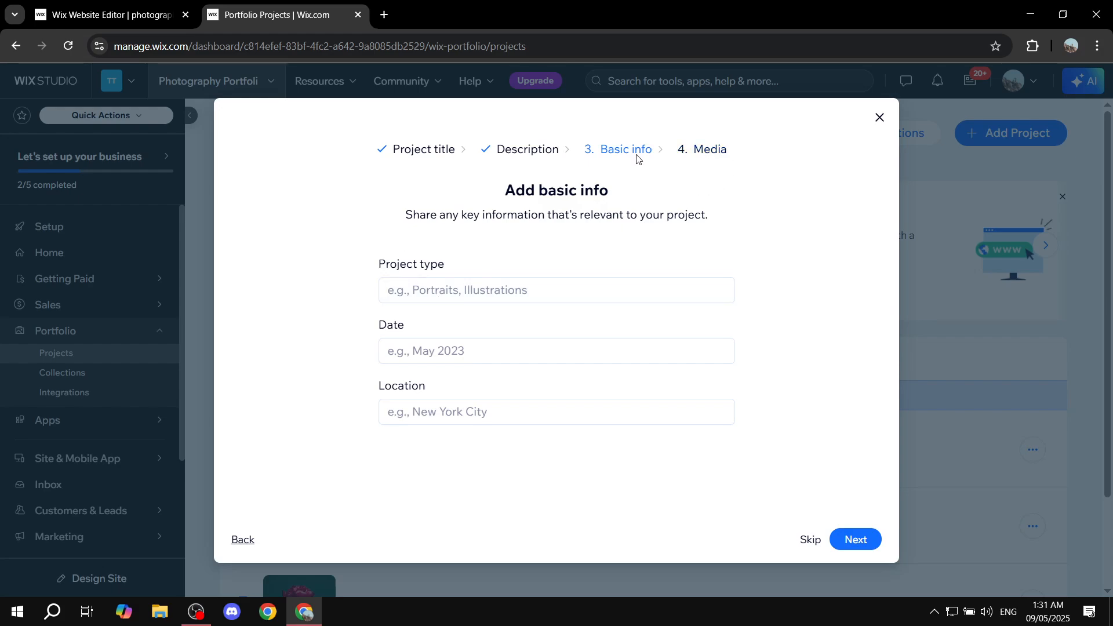
Set the project type to "General Photography", leave date and location empty, and continue to the media stage.
left_click_drag(377, 275, 485, 272)
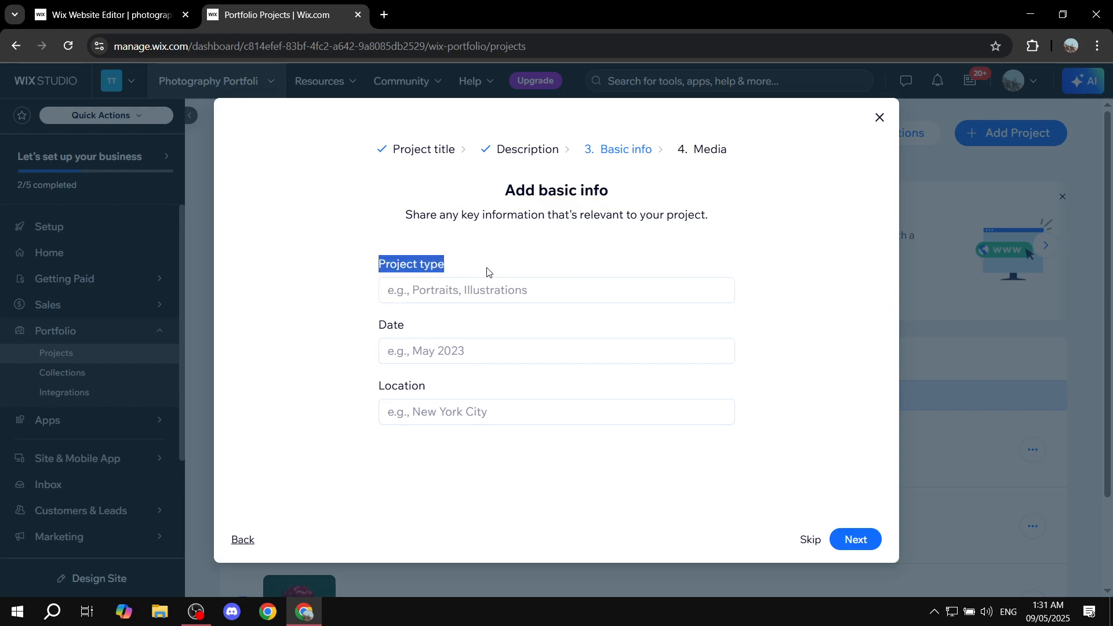
left_click(498, 272)
left_click(521, 296)
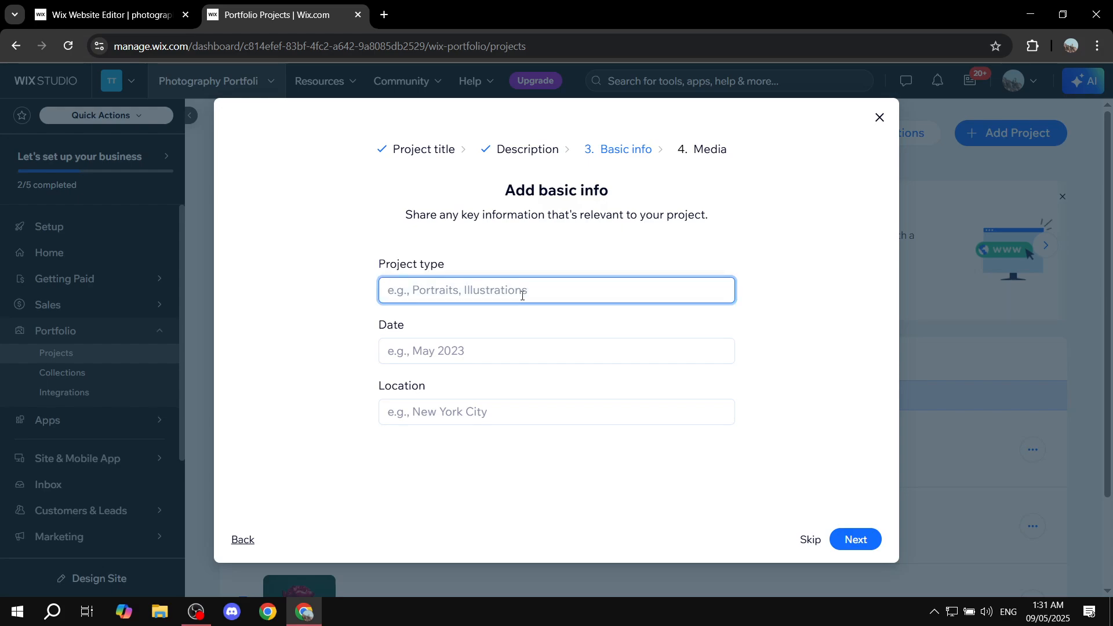
type("Photo")
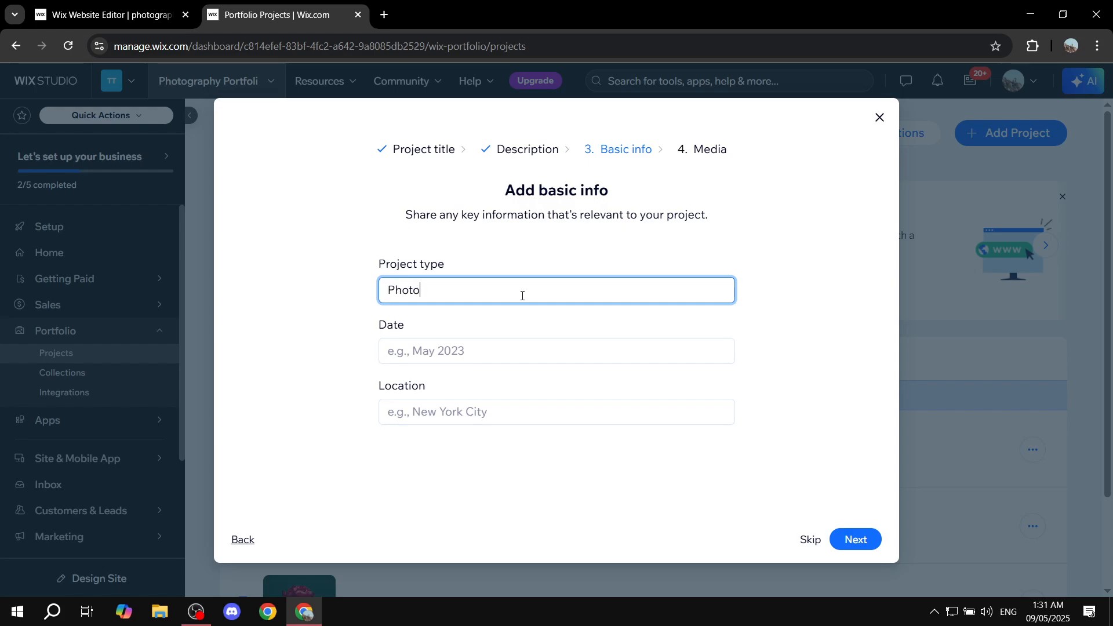
type("h")
key("BackSpace")
type("graphy")
type("General")
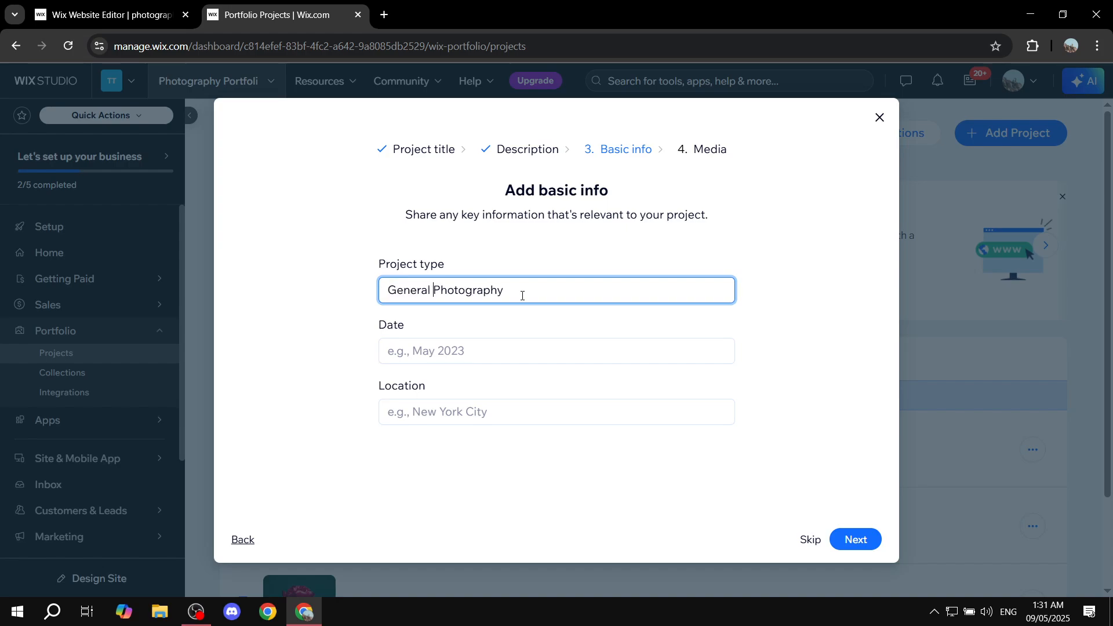
left_click(533, 244)
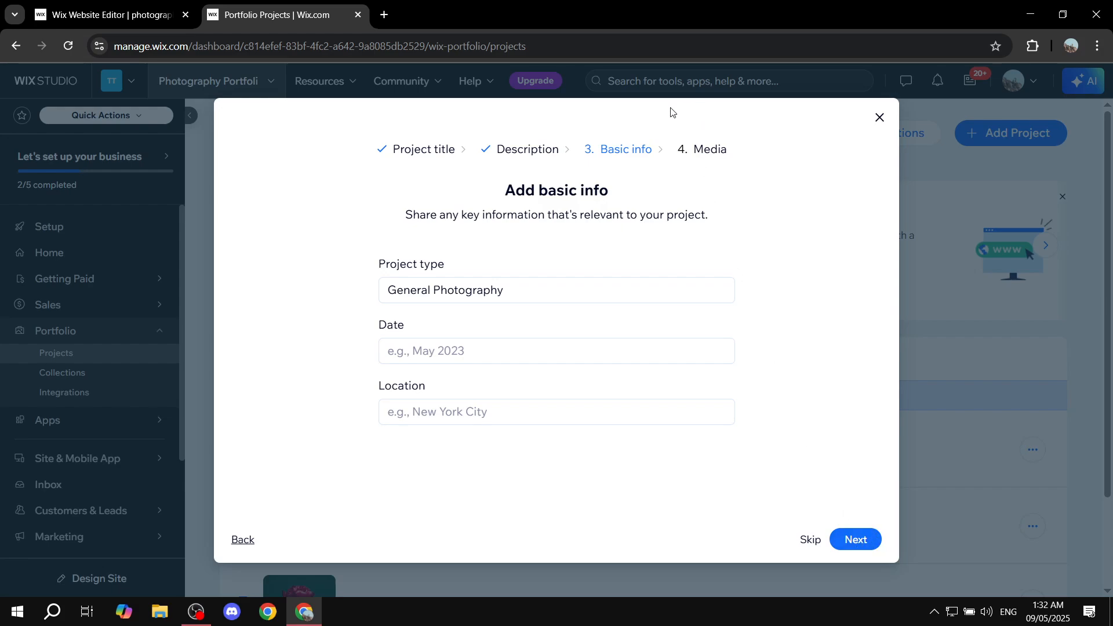
left_click(871, 544)
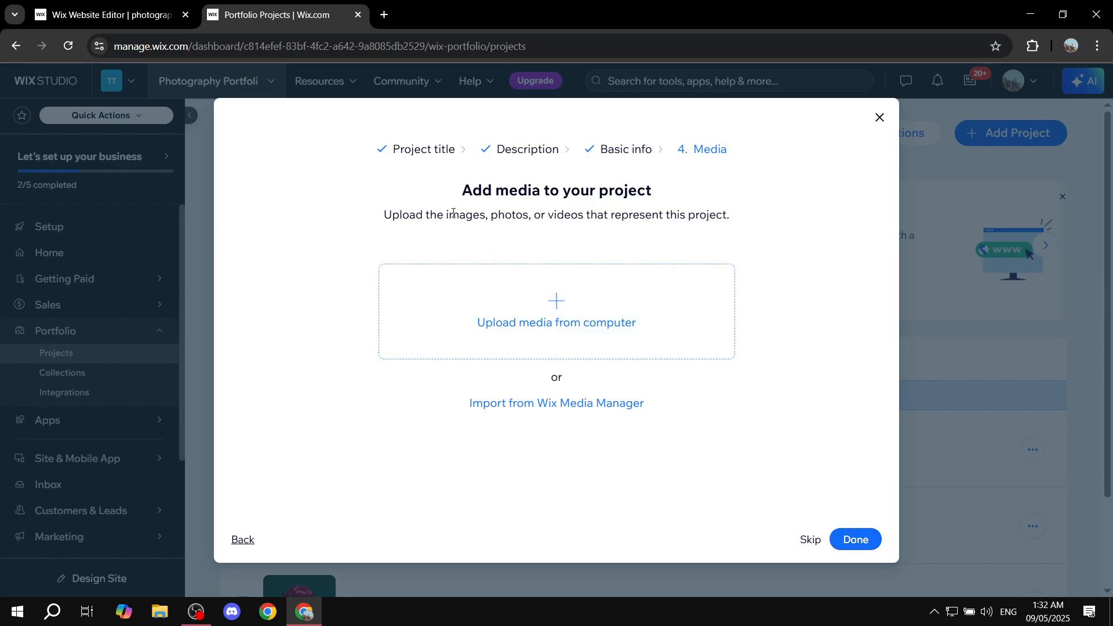
Upload Blue.webp, Green.png, Colors.png, Colors.jpg and Orange.webp from the computer's Explainer Media folder as the project's media.
left_click_drag(448, 212, 771, 221)
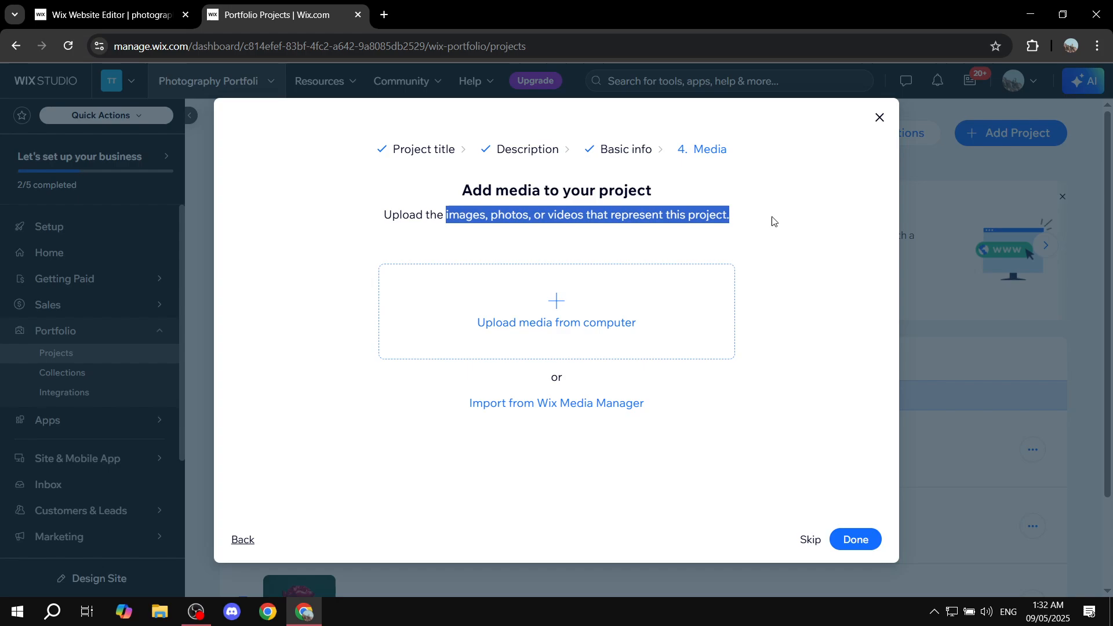
left_click(774, 222)
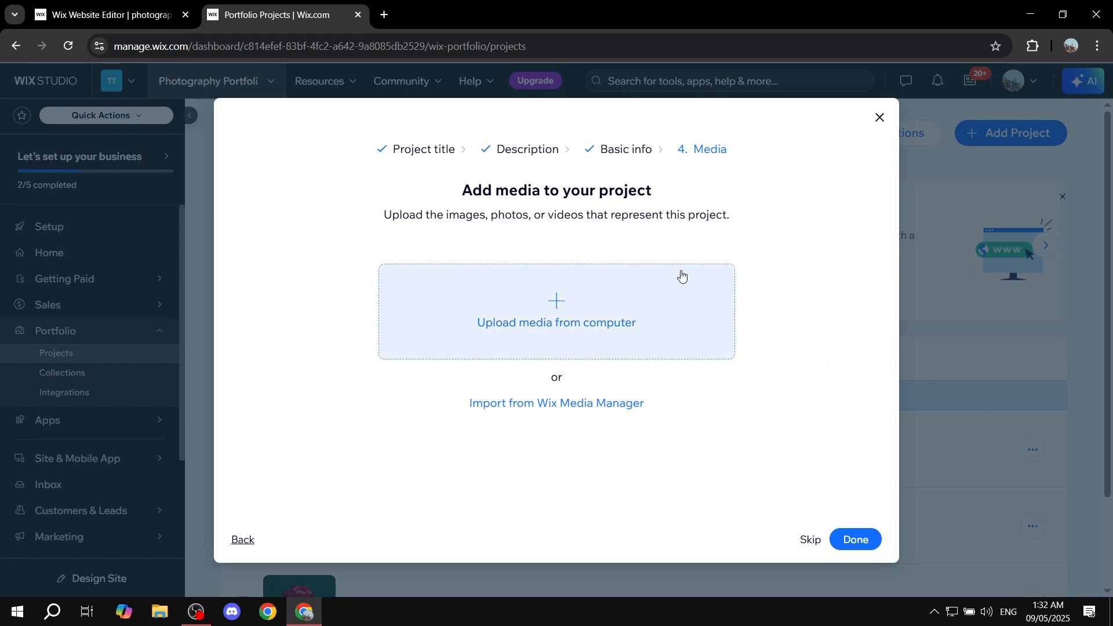
left_click(557, 304)
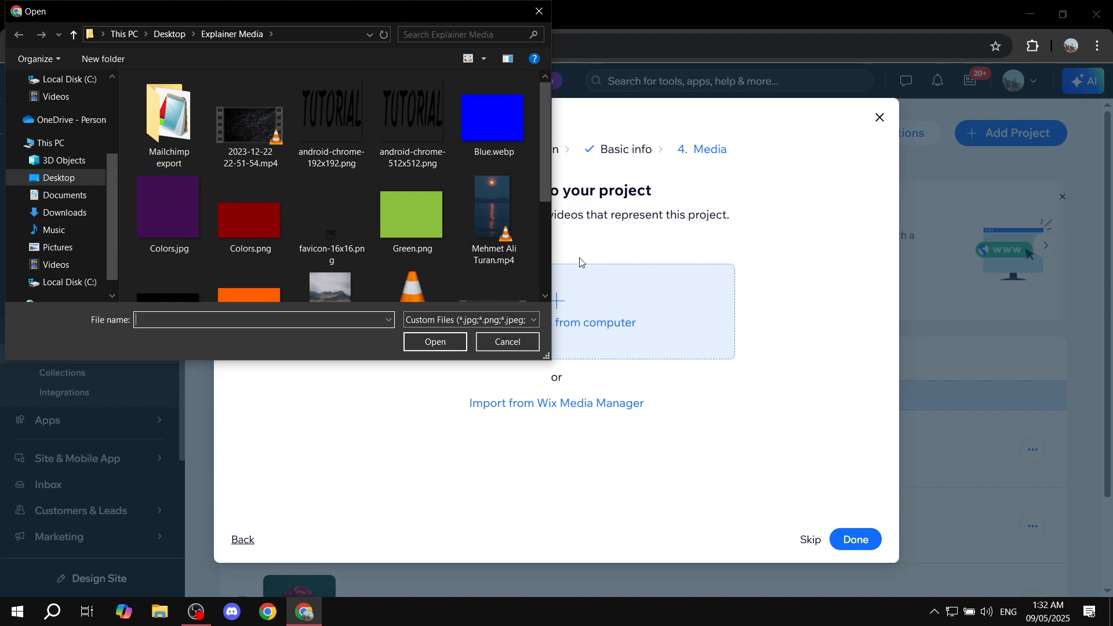
left_click(488, 109)
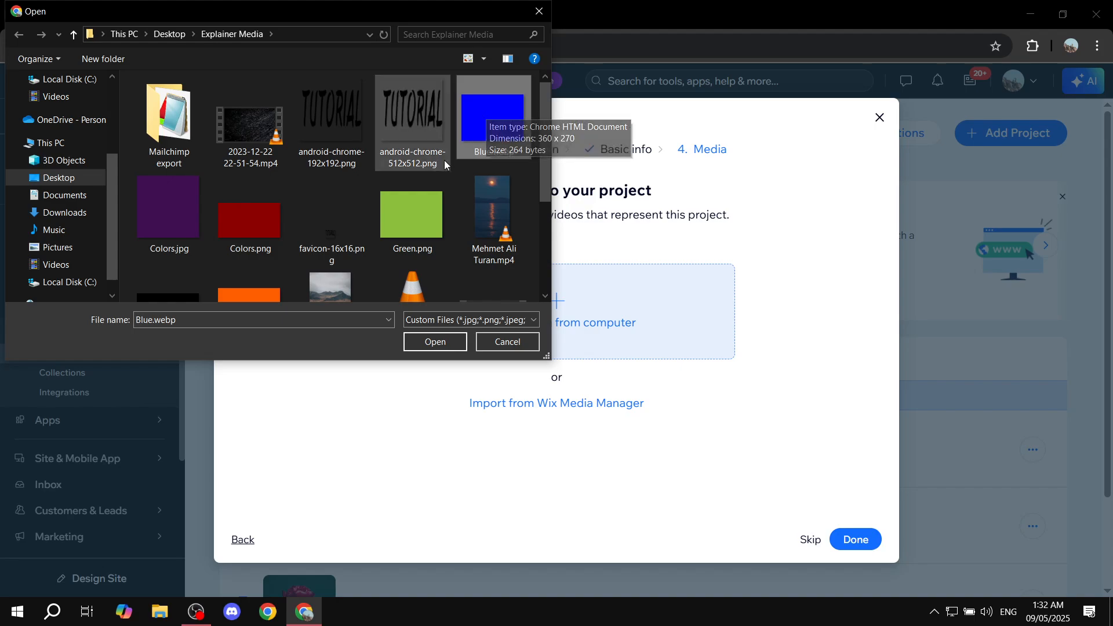
left_click(415, 204, "ctrl")
left_click(250, 219, "ctrl")
left_click(194, 216, "ctrl")
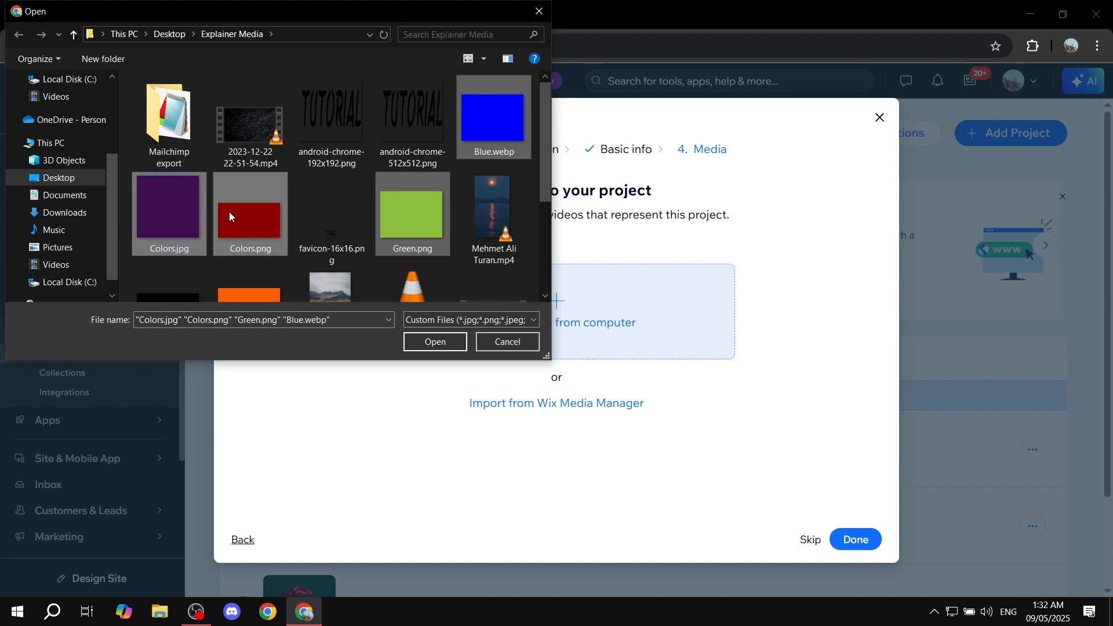
scroll(228, 211, "down", 3)
left_click(241, 136, "ctrl")
scroll(412, 267, "up", 3)
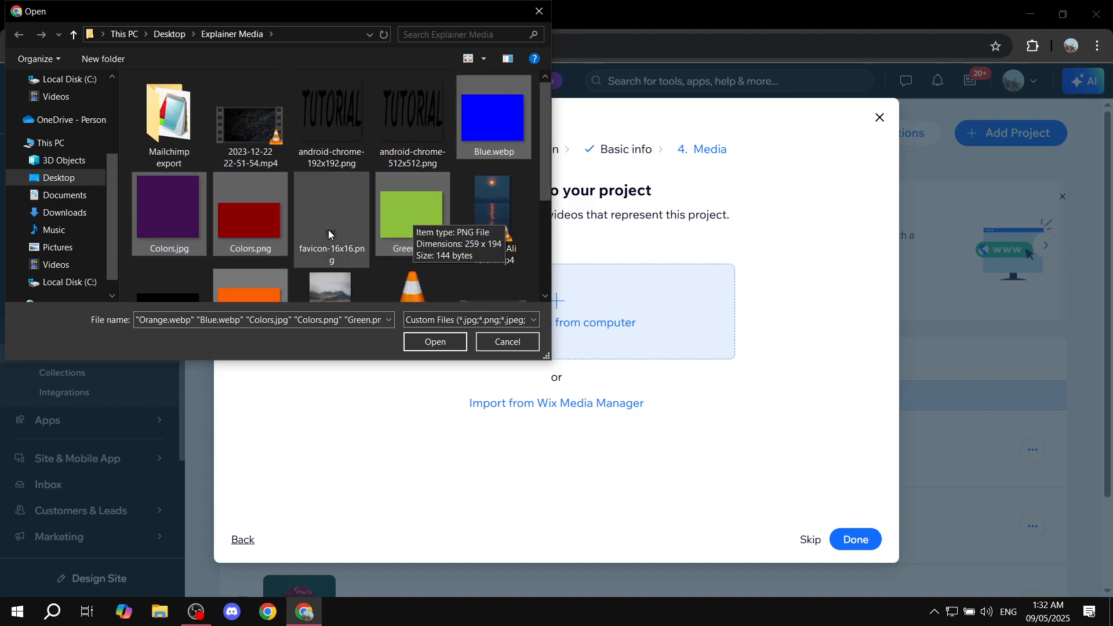
left_click(439, 342)
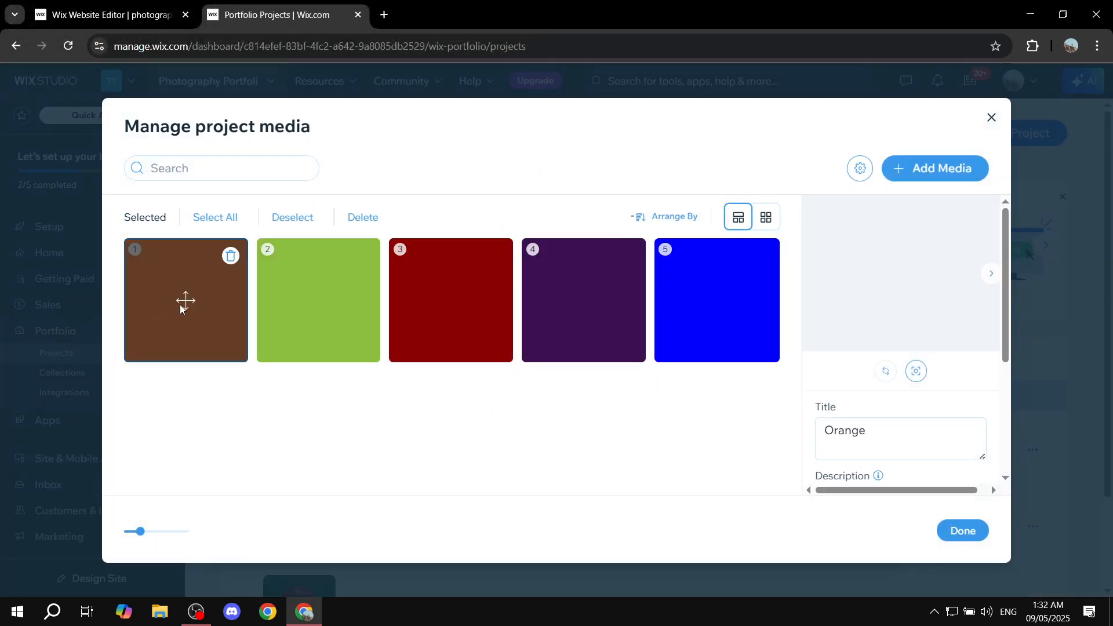
Reorder the project images so blue comes first as the cover, followed by dark red, orange, green and purple.
left_click_drag(184, 303, 288, 419)
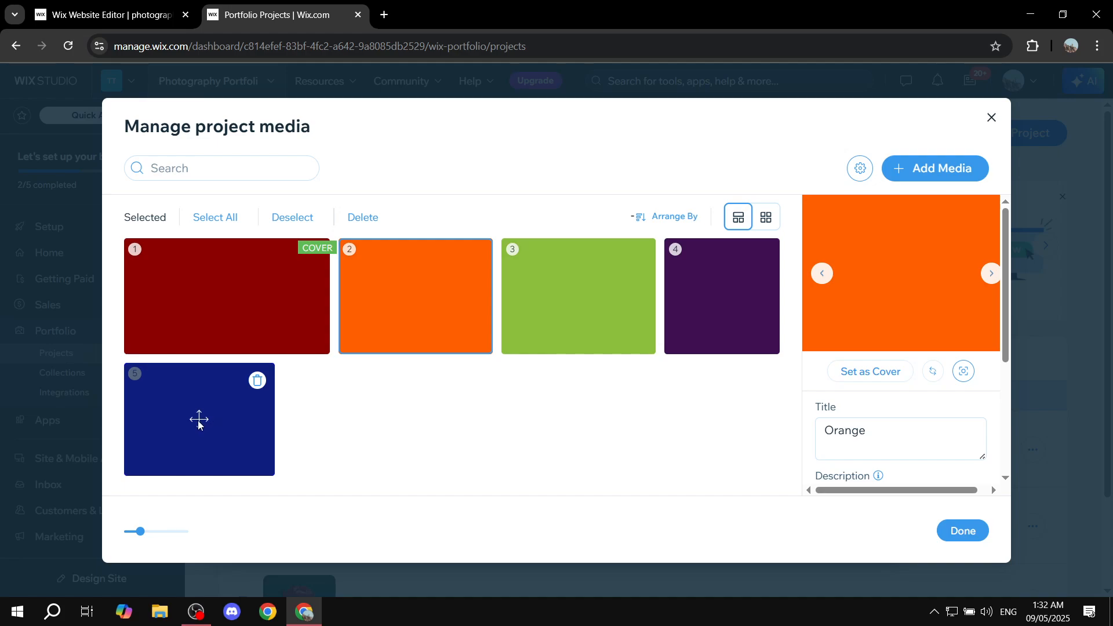
left_click_drag(204, 422, 186, 298)
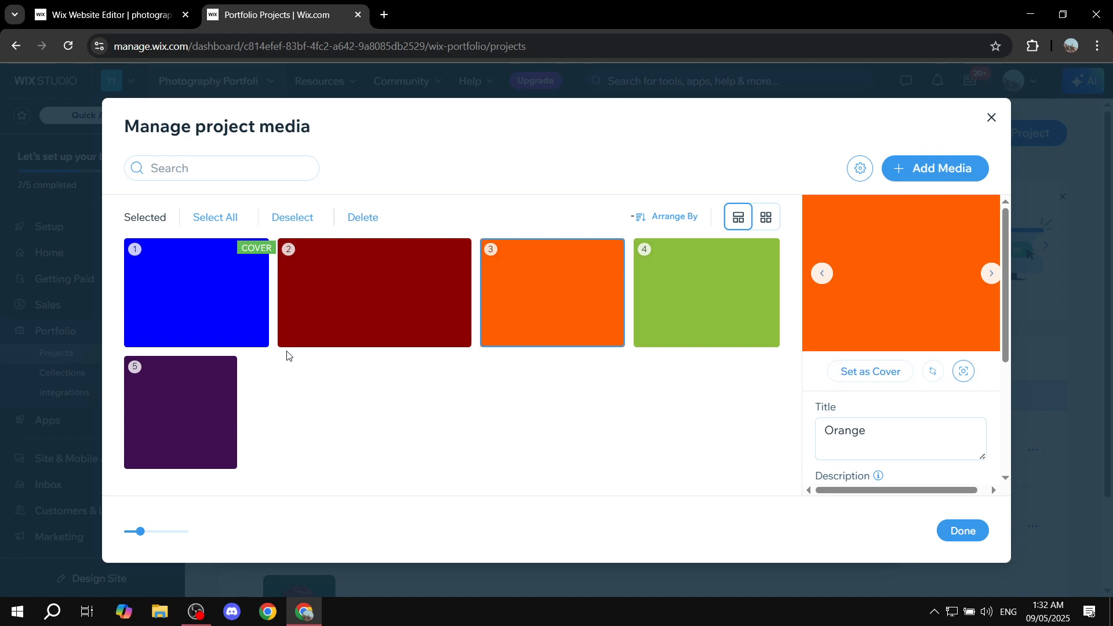
Examine the title, description, alt text and link settings available for the individual project images.
left_click(197, 294)
left_click(930, 435)
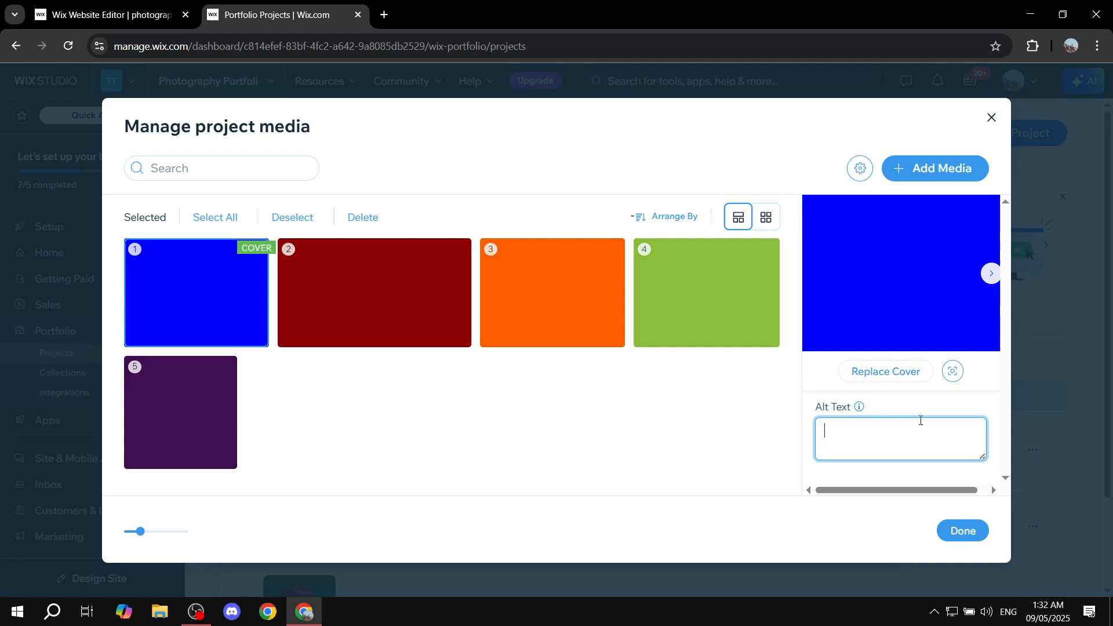
left_click(396, 286)
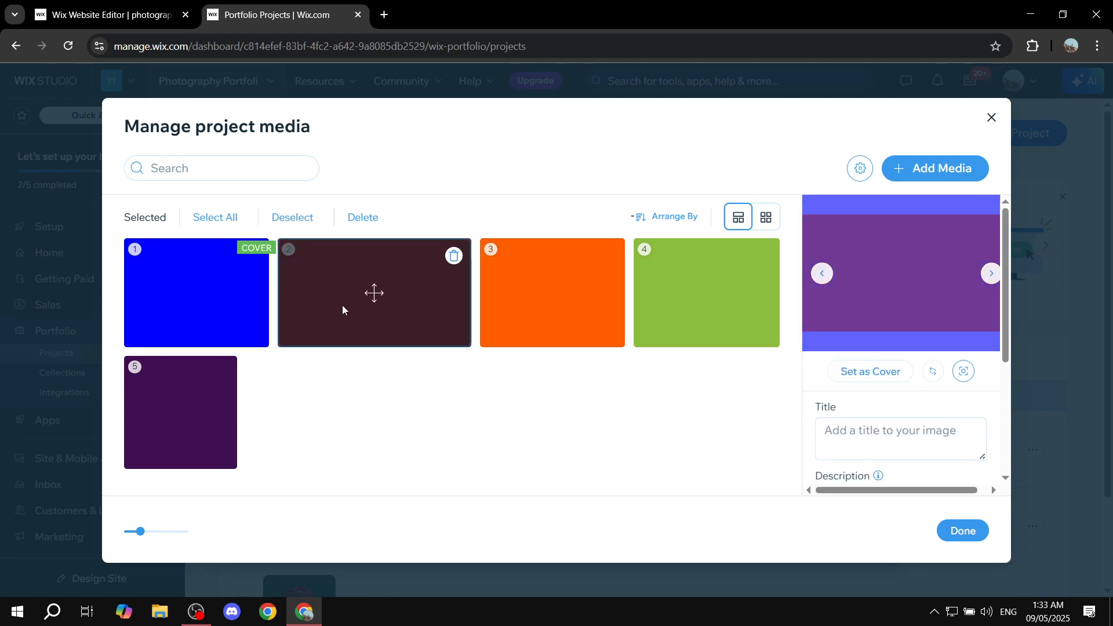
left_click(889, 430)
scroll(889, 421, "down", 1)
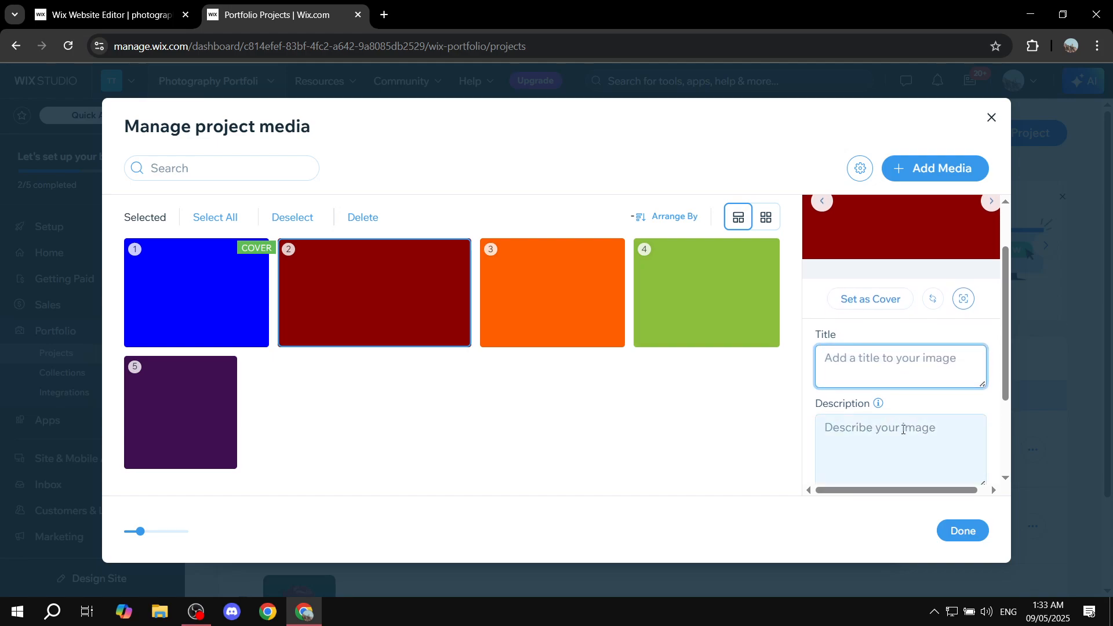
left_click(908, 416)
scroll(925, 369, "down", 2)
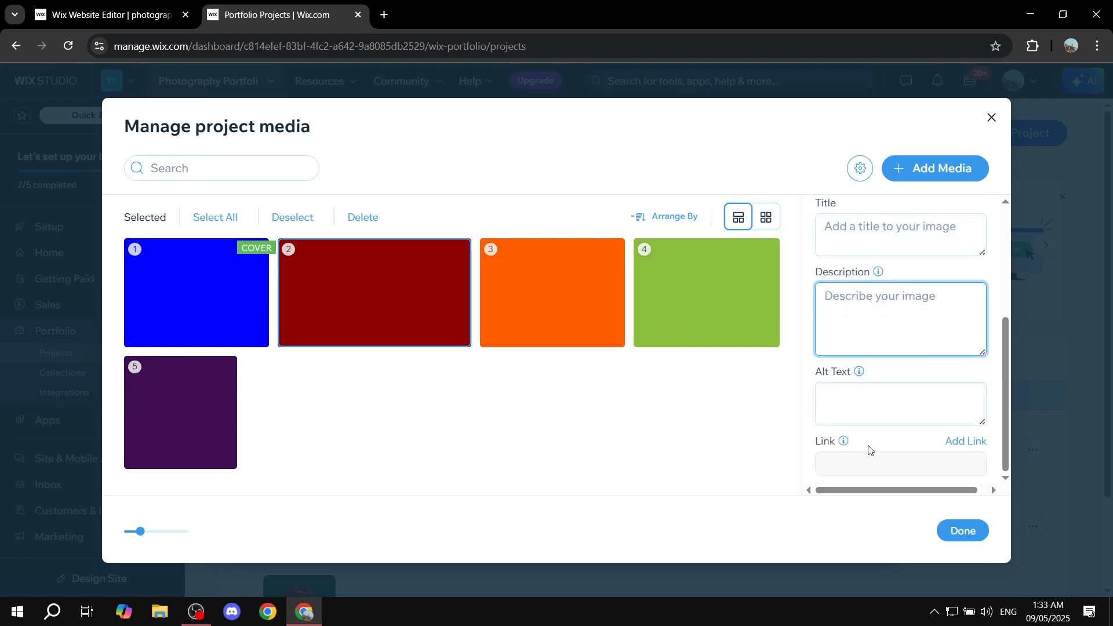
left_click(861, 464)
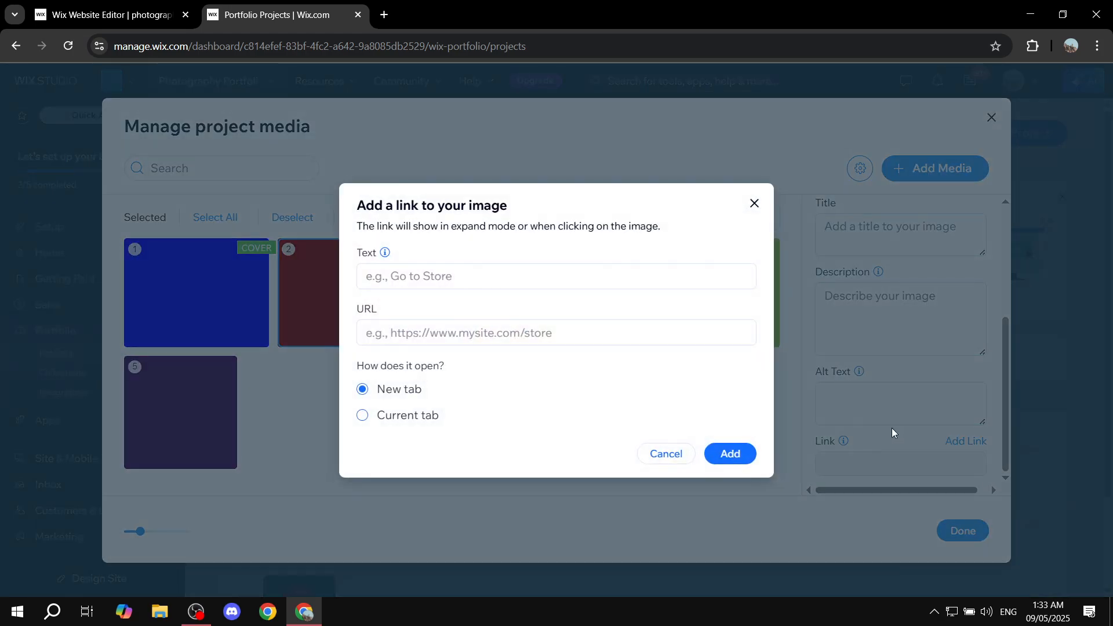
left_click(754, 203)
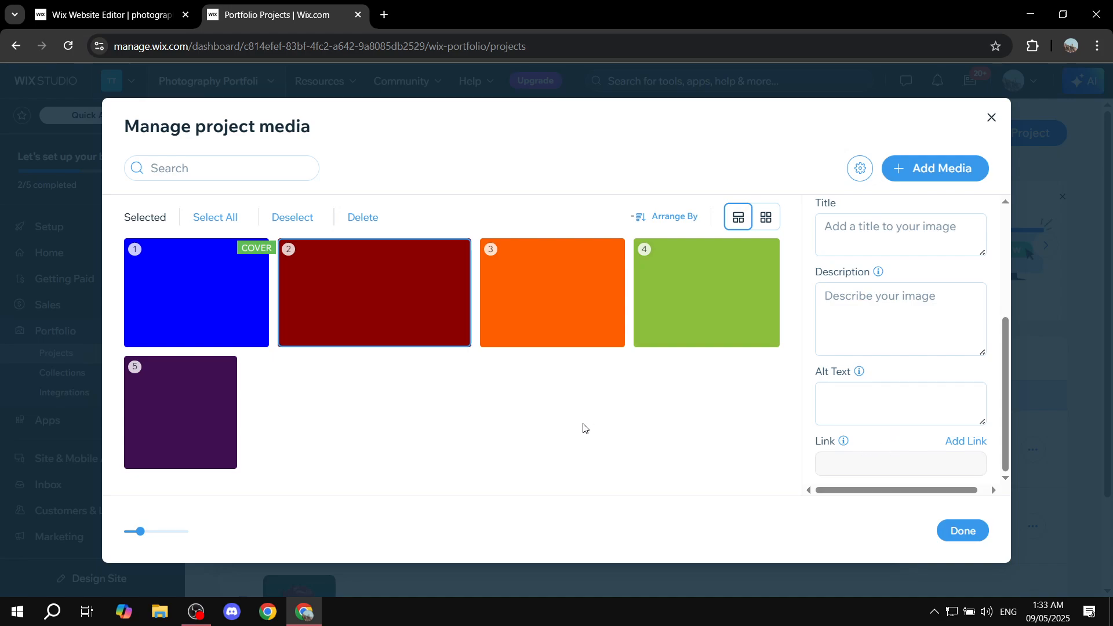
left_click(552, 290)
left_click(697, 303)
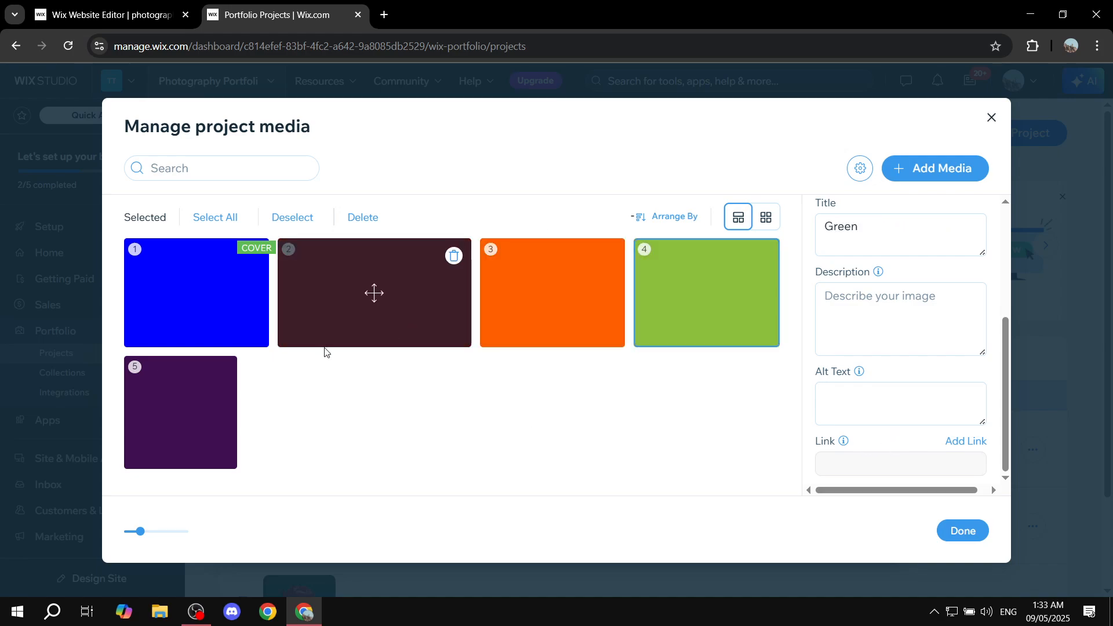
left_click(198, 405)
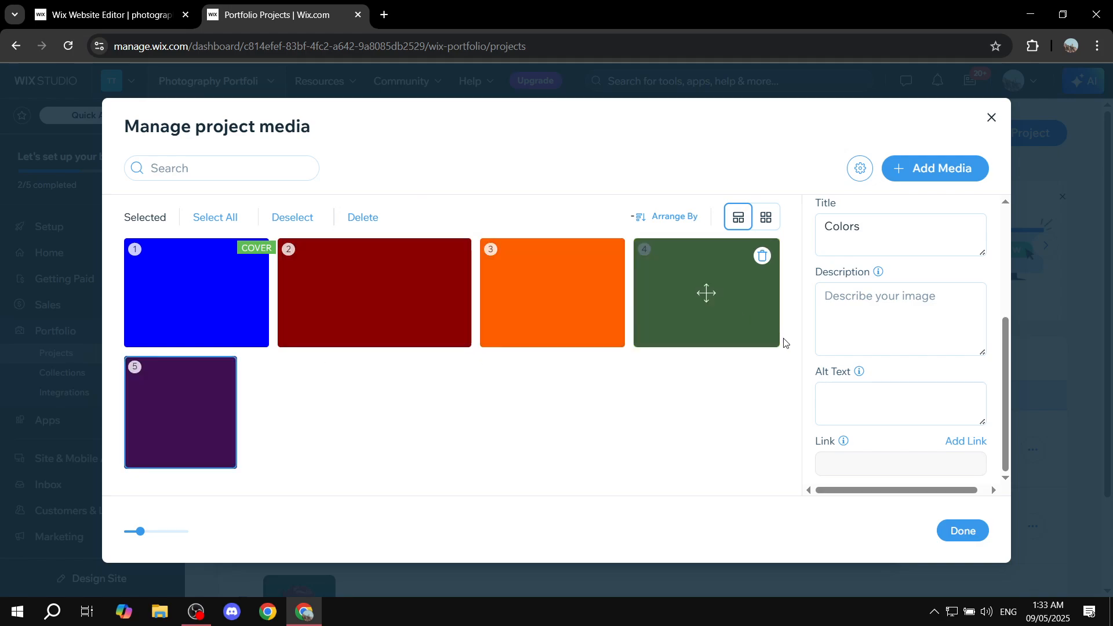
Confirm the media, finish adding the project, and dismiss the completion dialog and the domain setup suggestion.
left_click(964, 532)
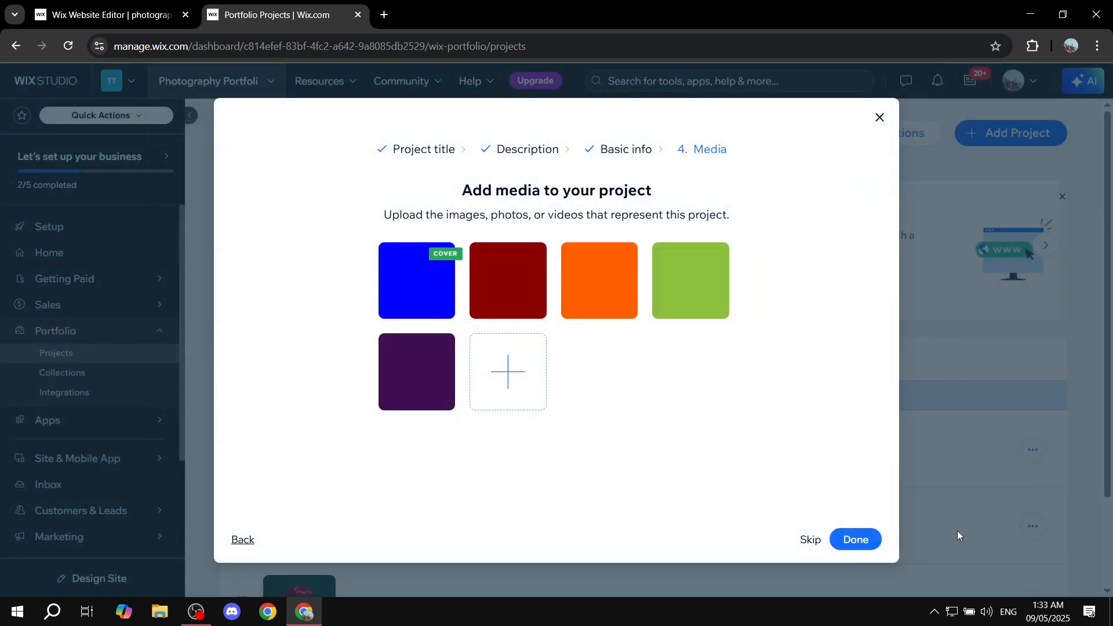
left_click(860, 541)
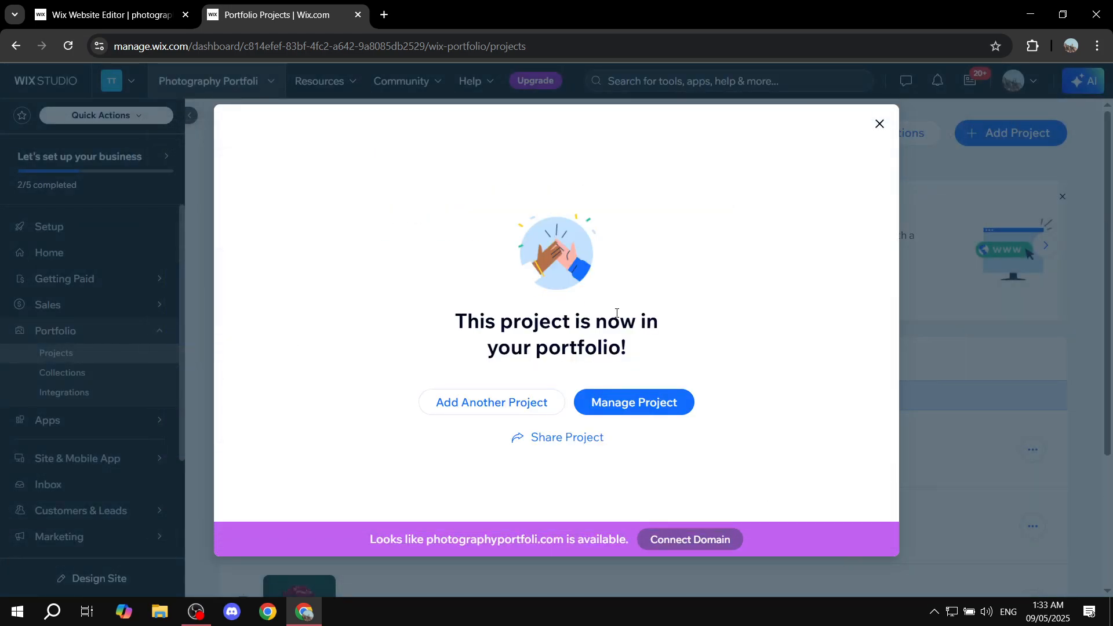
left_click(882, 127)
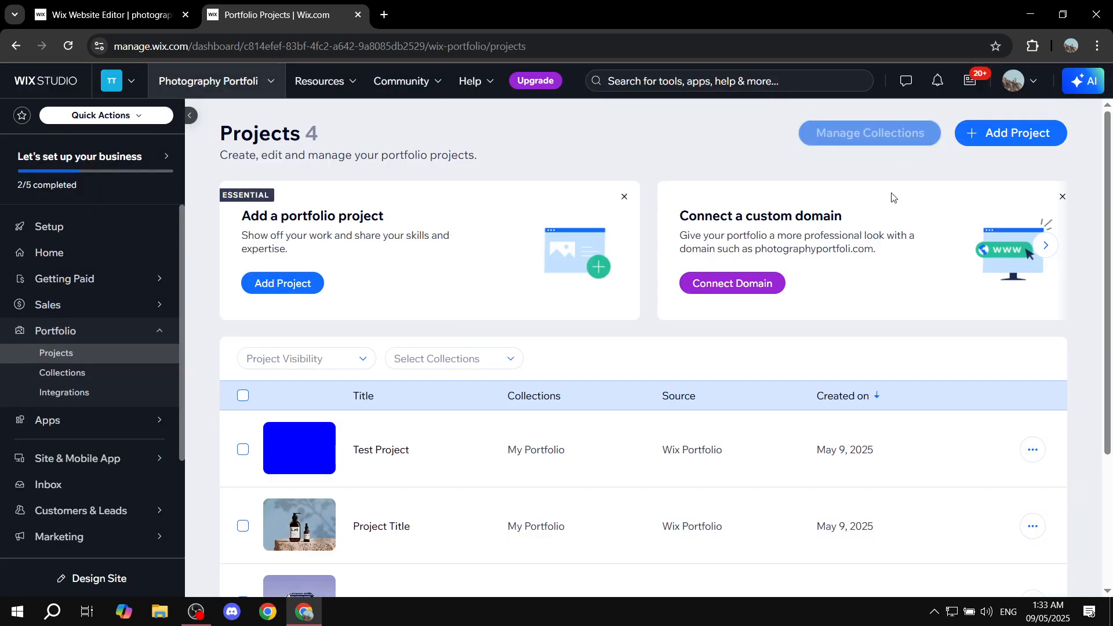
scroll(645, 390, "down", 2)
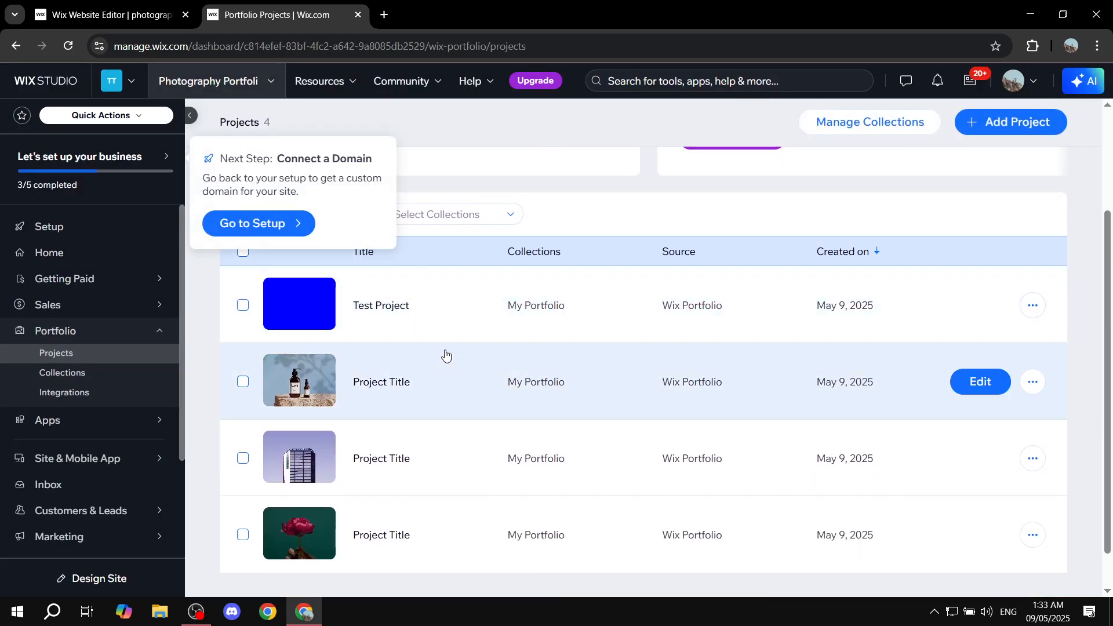
left_click(426, 183)
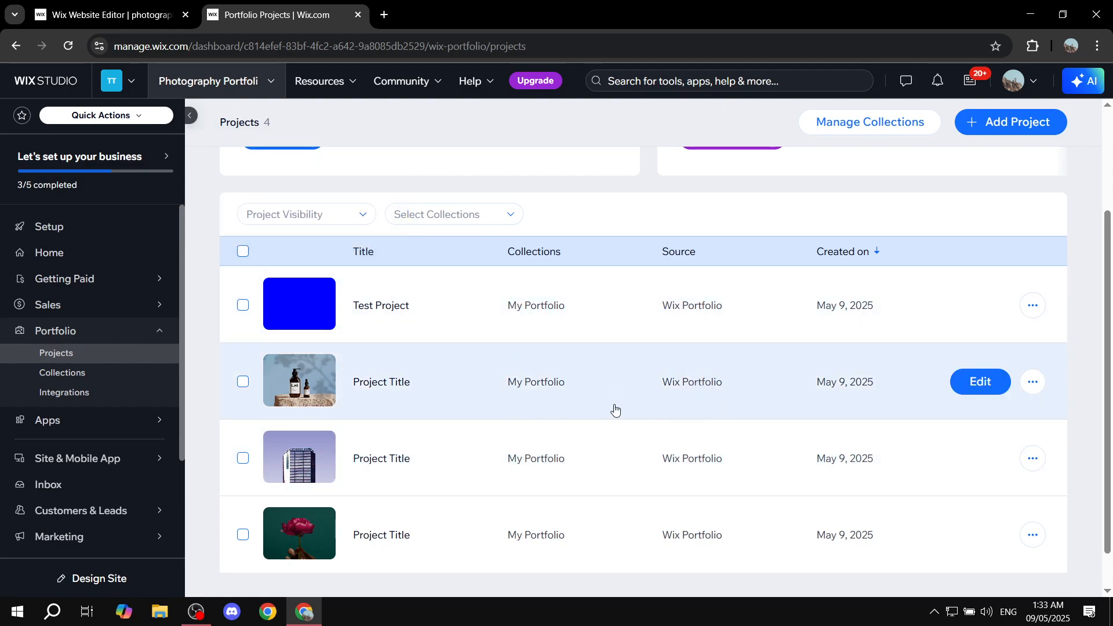
Start a new collection in the Portfolio's Collections area and name it "Test Collection".
left_click(93, 377)
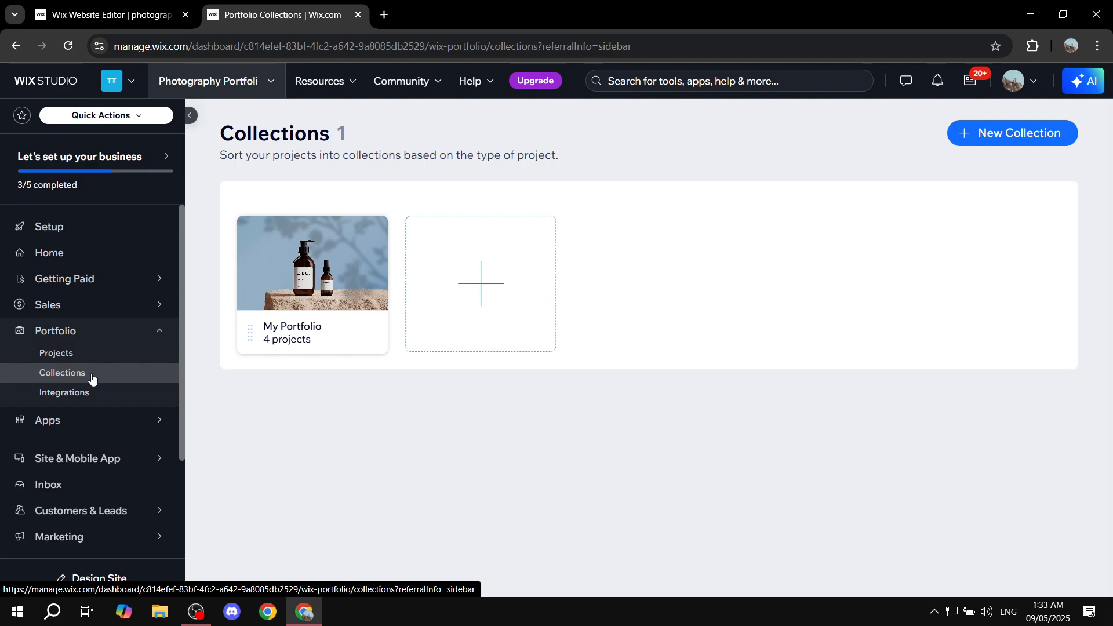
left_click(506, 273)
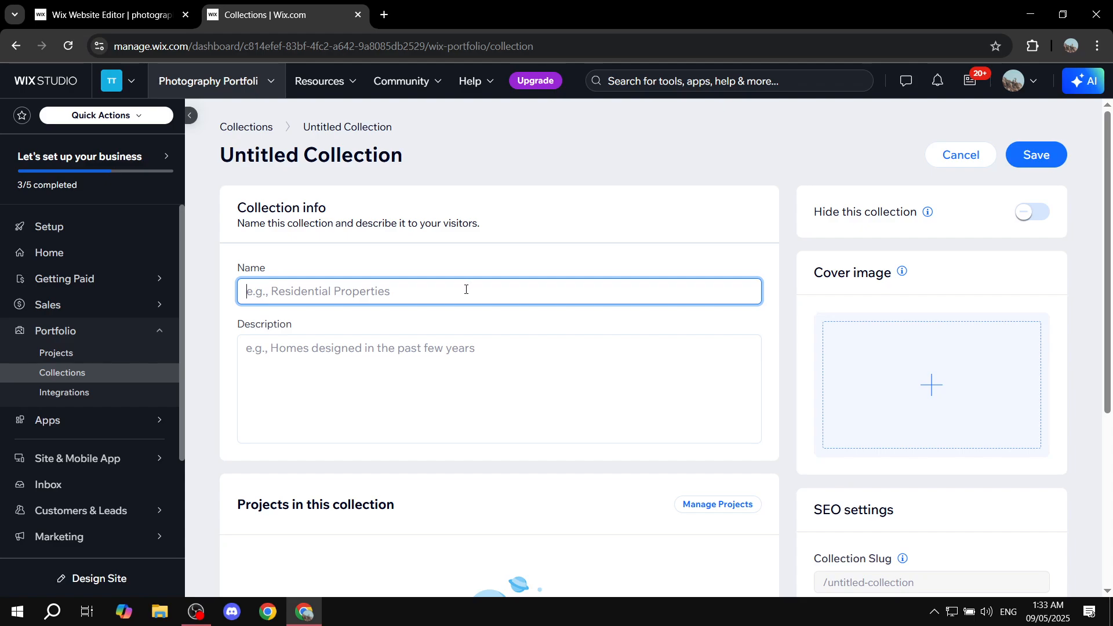
type("Test Co")
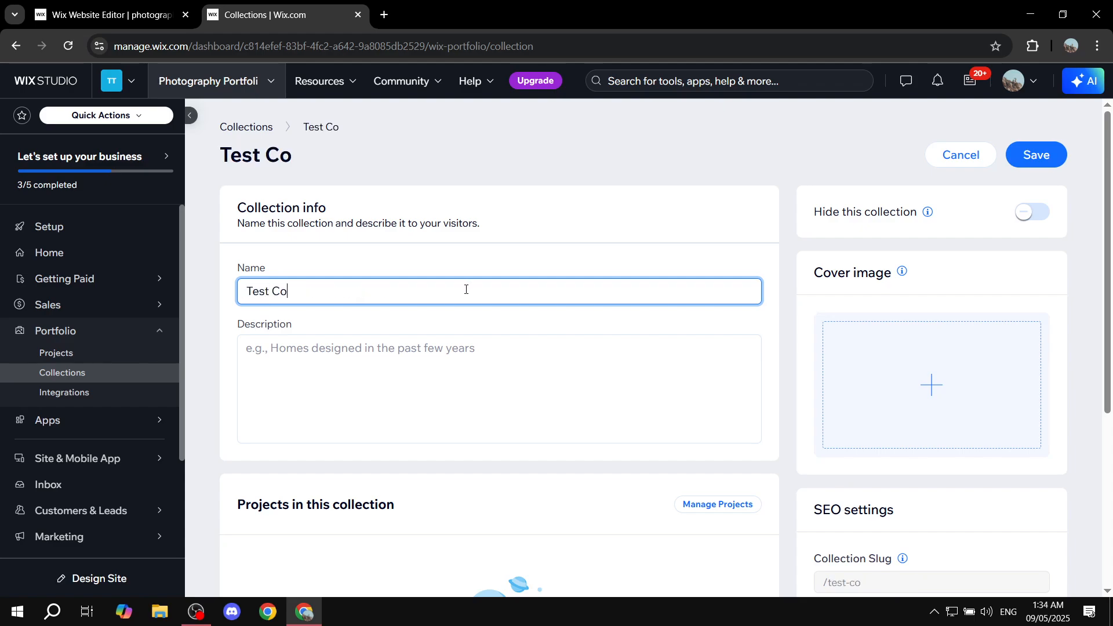
type("llection")
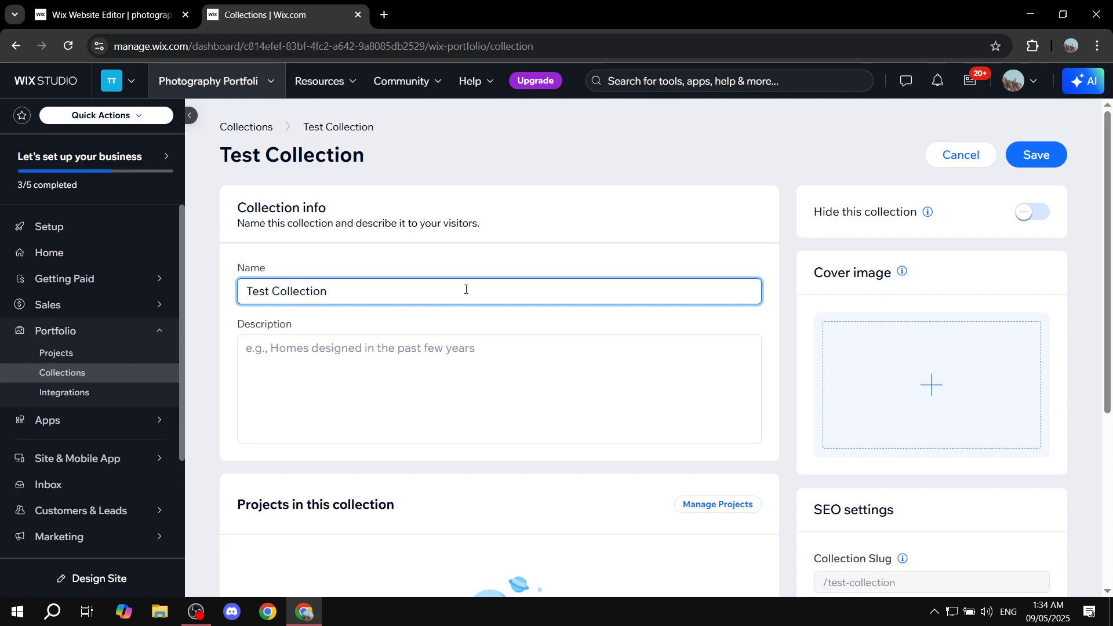
Upload Tutorial WBG.png from the computer and set it as the collection's cover image.
left_click(447, 381)
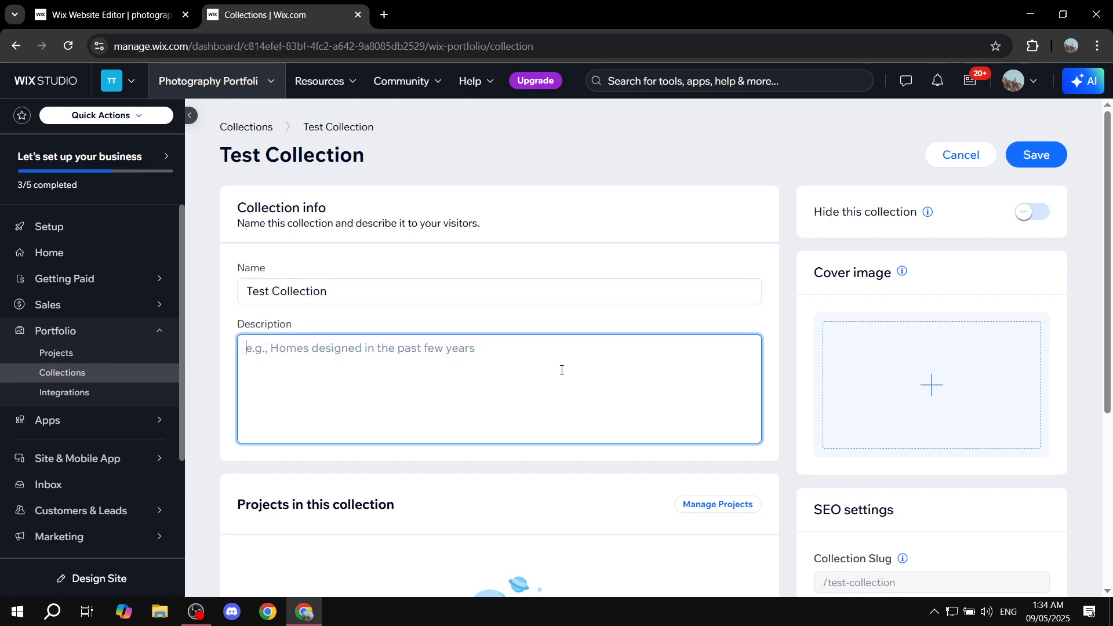
left_click(928, 380)
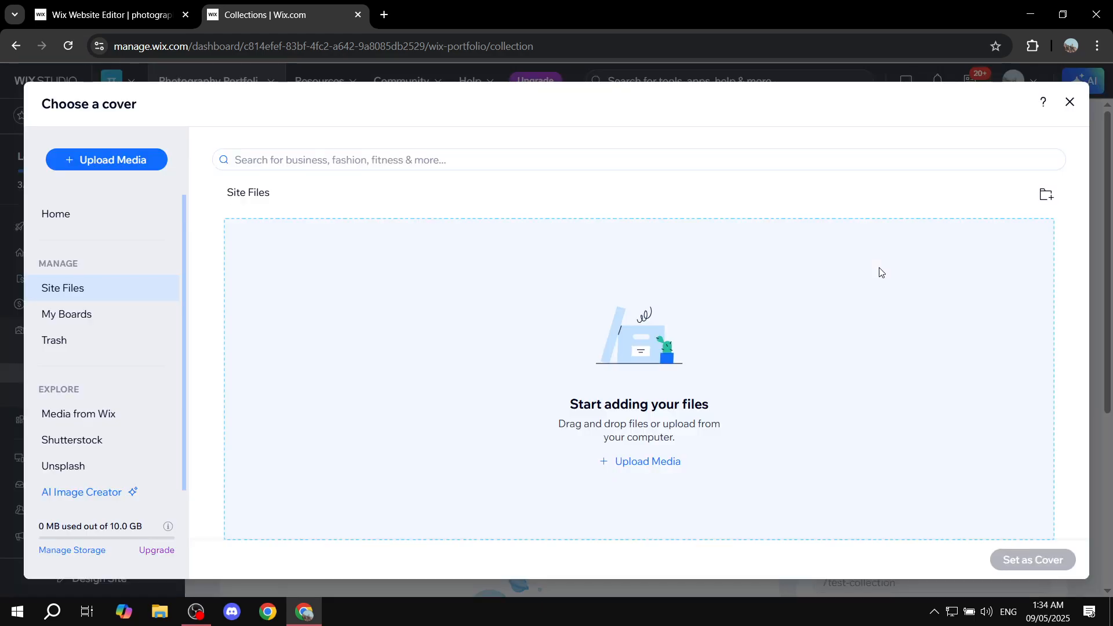
left_click(137, 160)
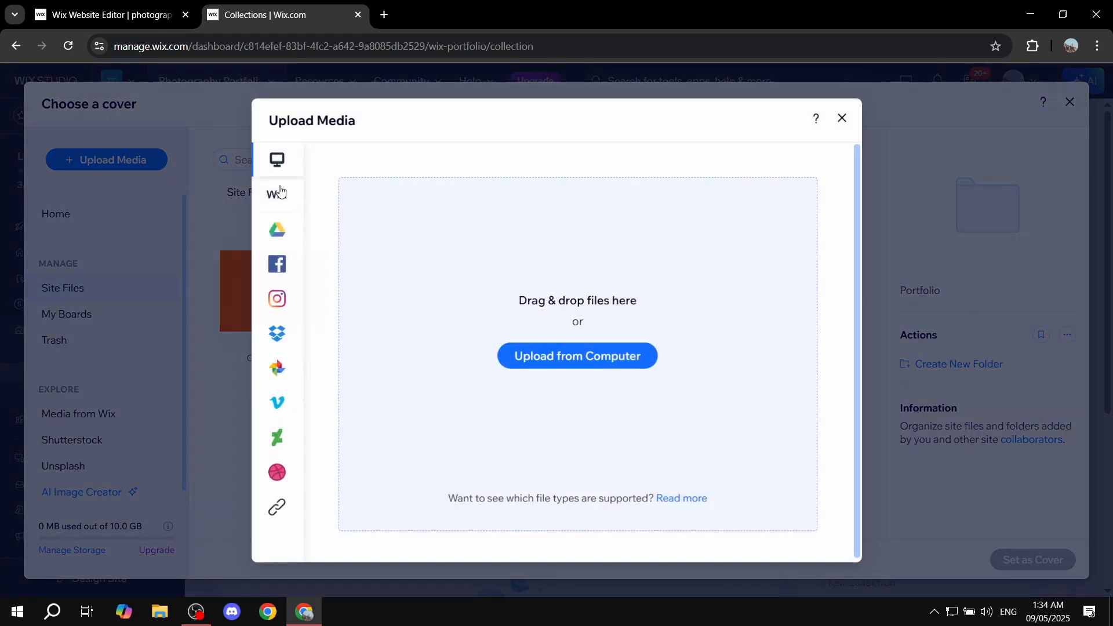
left_click(510, 353)
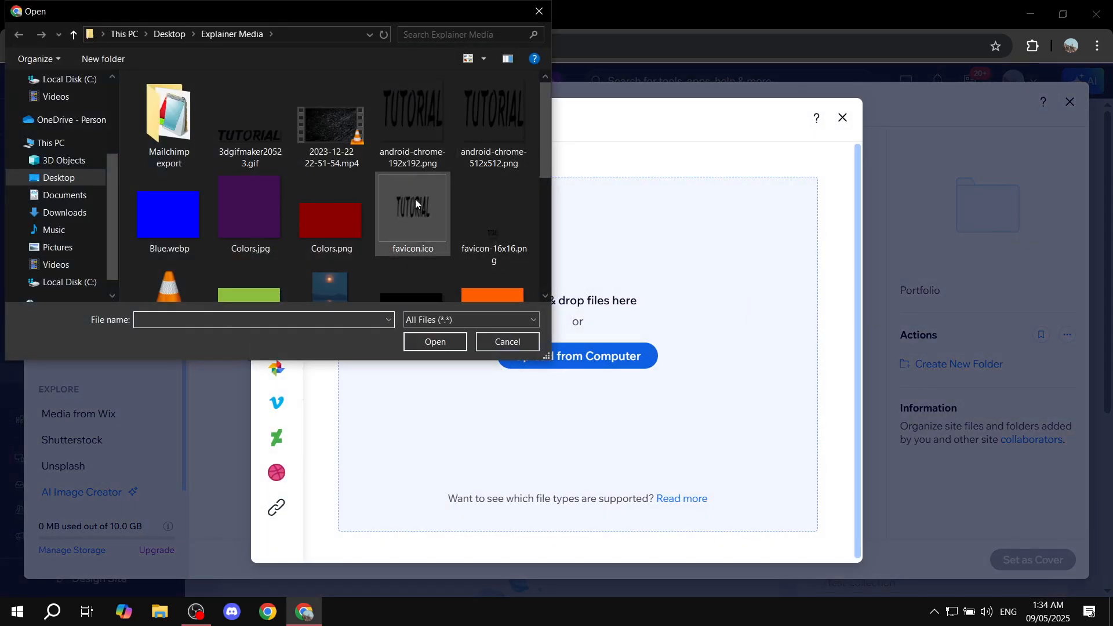
scroll(383, 226, "down", 5)
double_click(183, 253)
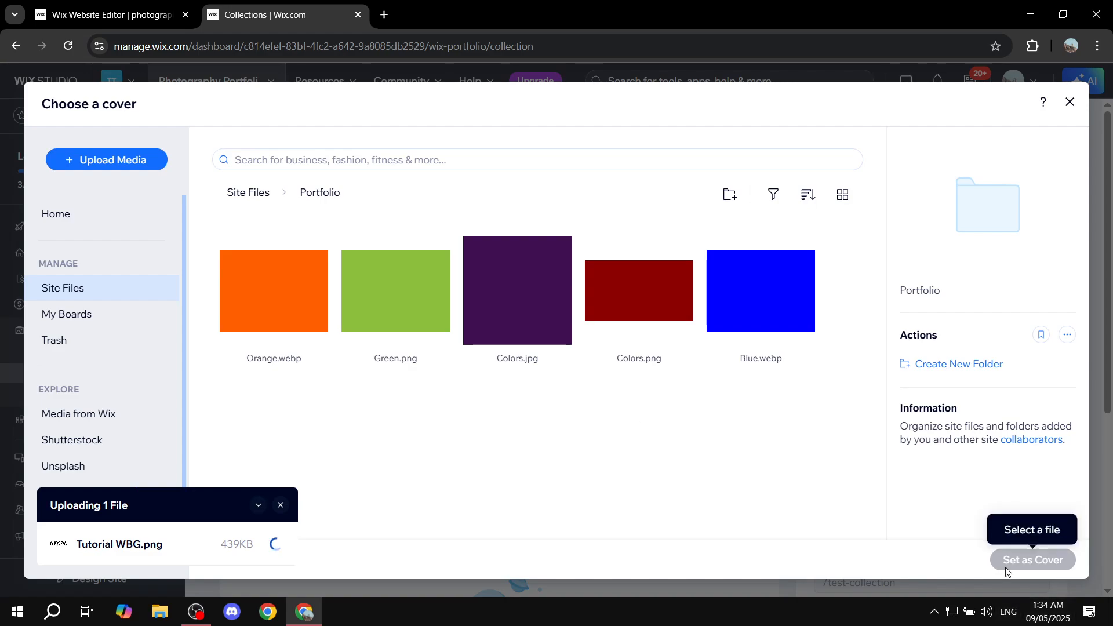
left_click(1032, 560)
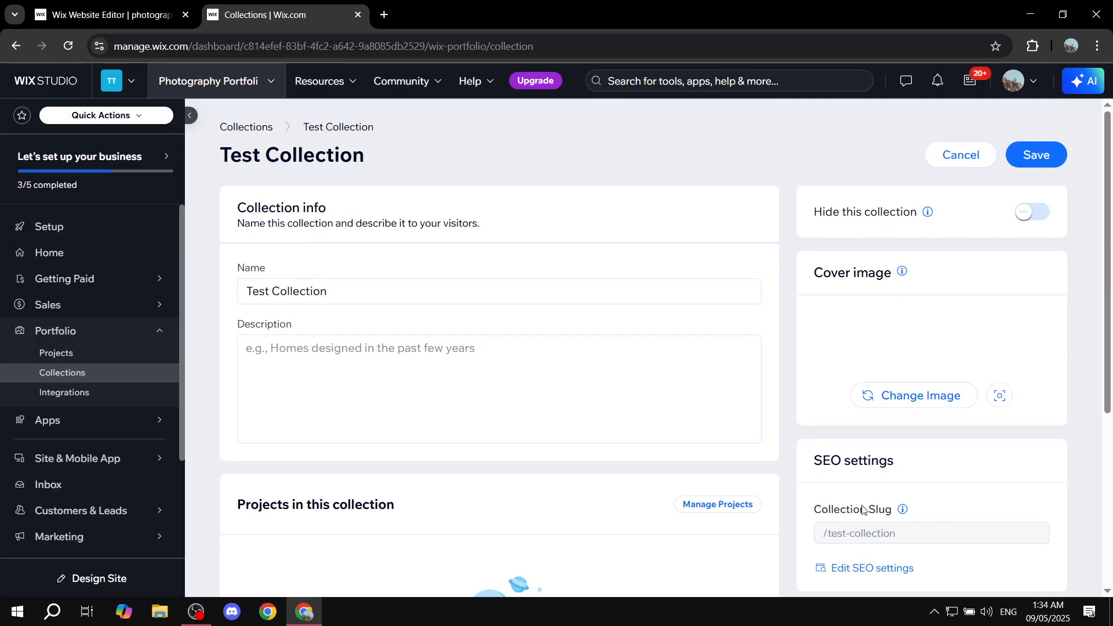
Add Test Project and the project with the bottle cover image to the collection, and save the collection.
scroll(552, 325, "down", 5)
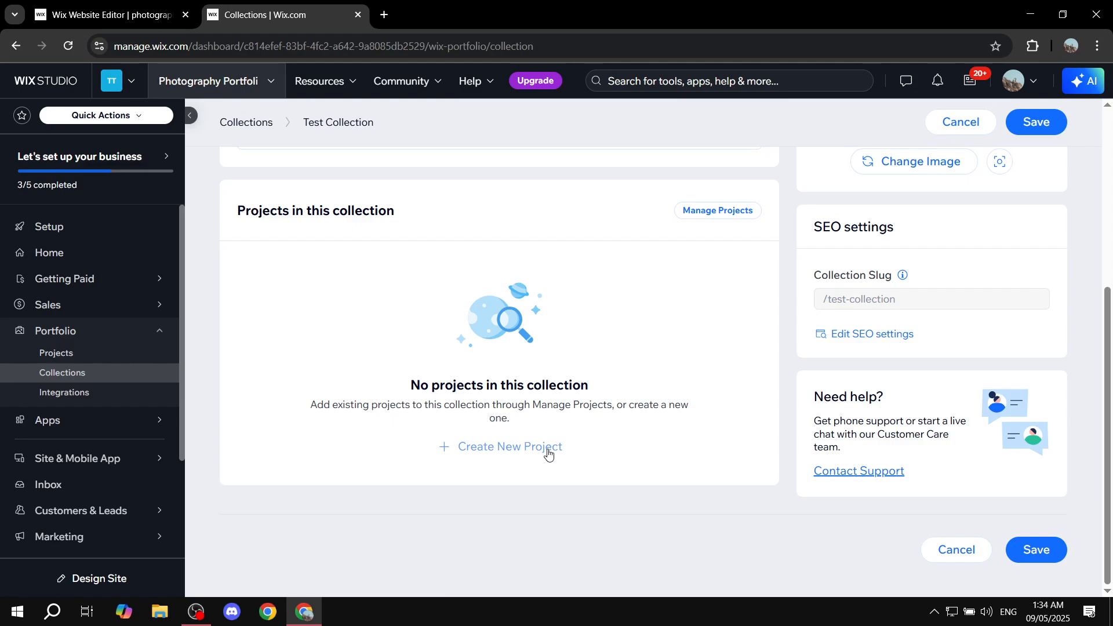
left_click(719, 212)
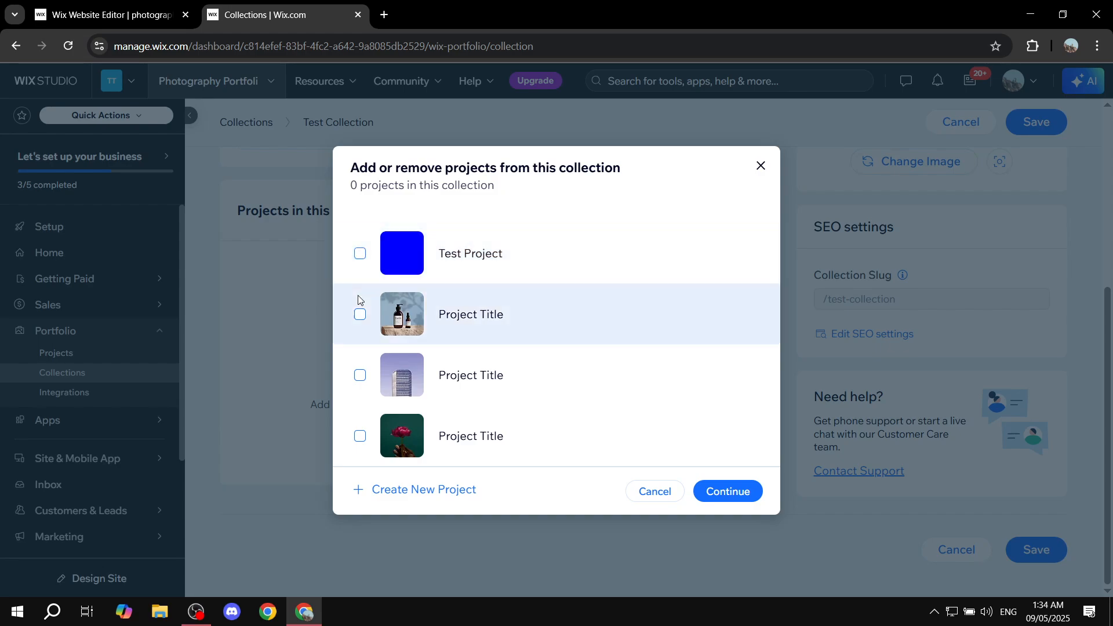
left_click(360, 253)
left_click(361, 315)
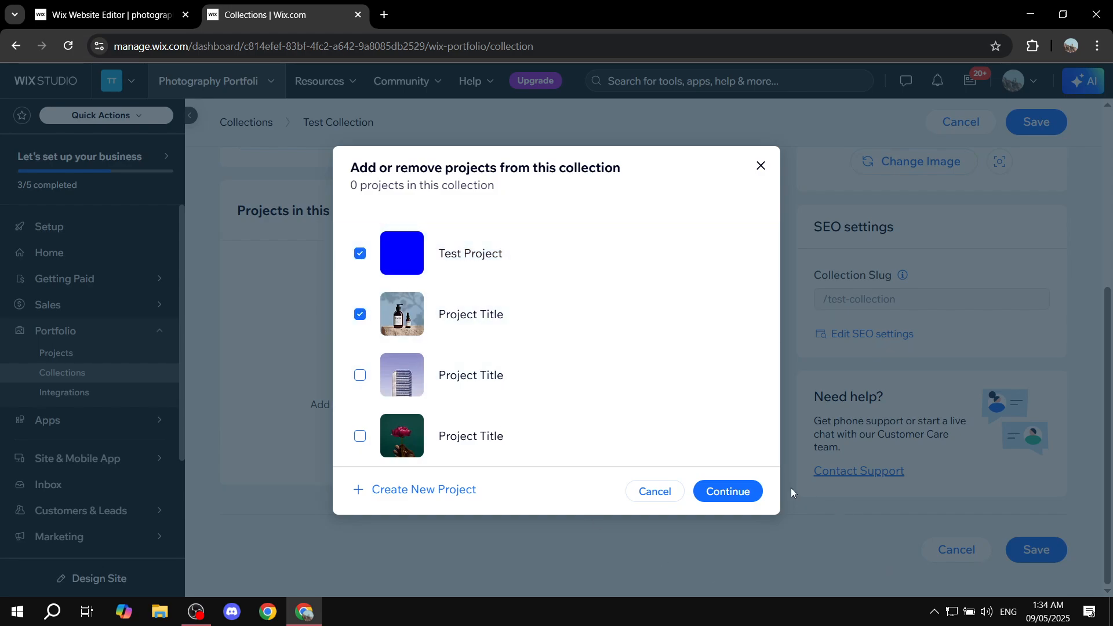
left_click(726, 491)
left_click(1036, 549)
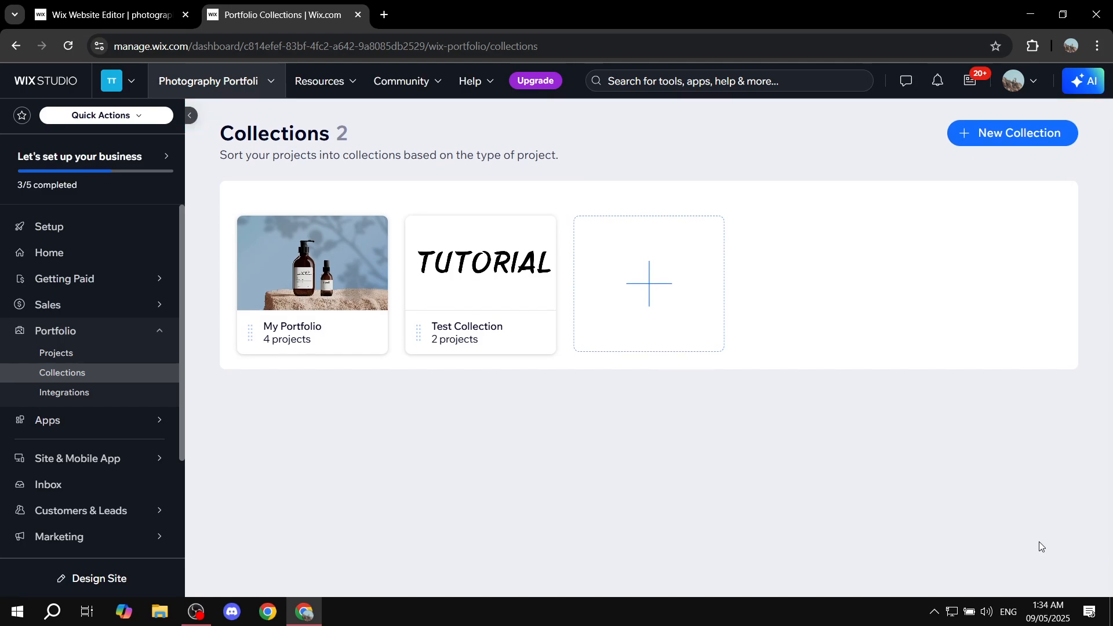
Go from the dashboard home to the site's design editor and preview the site.
left_click(107, 458)
left_click(67, 254)
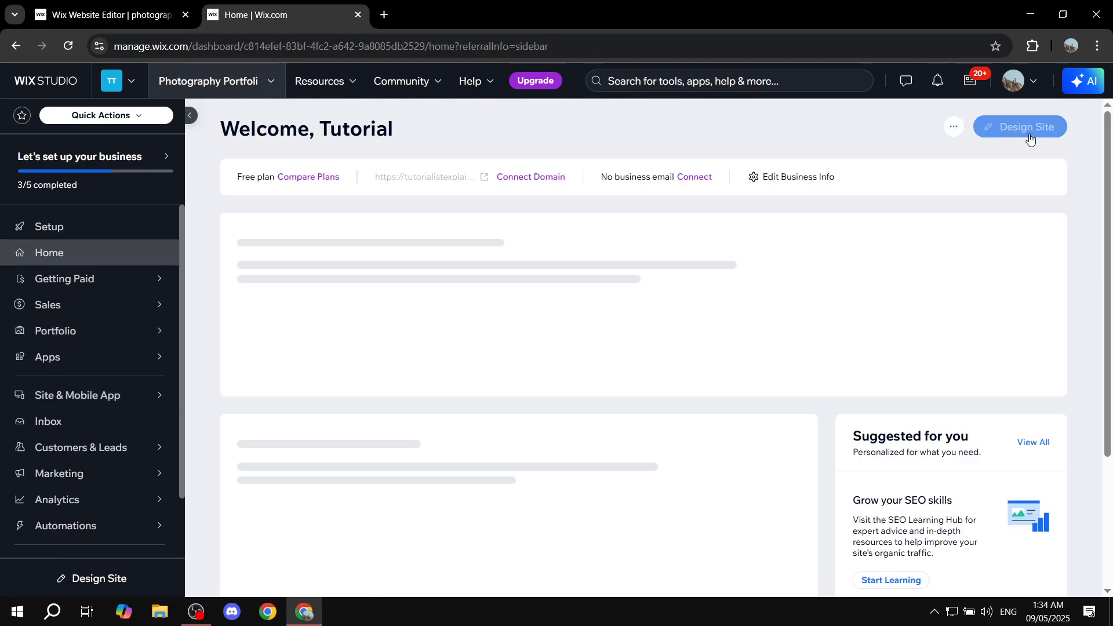
left_click(1025, 126)
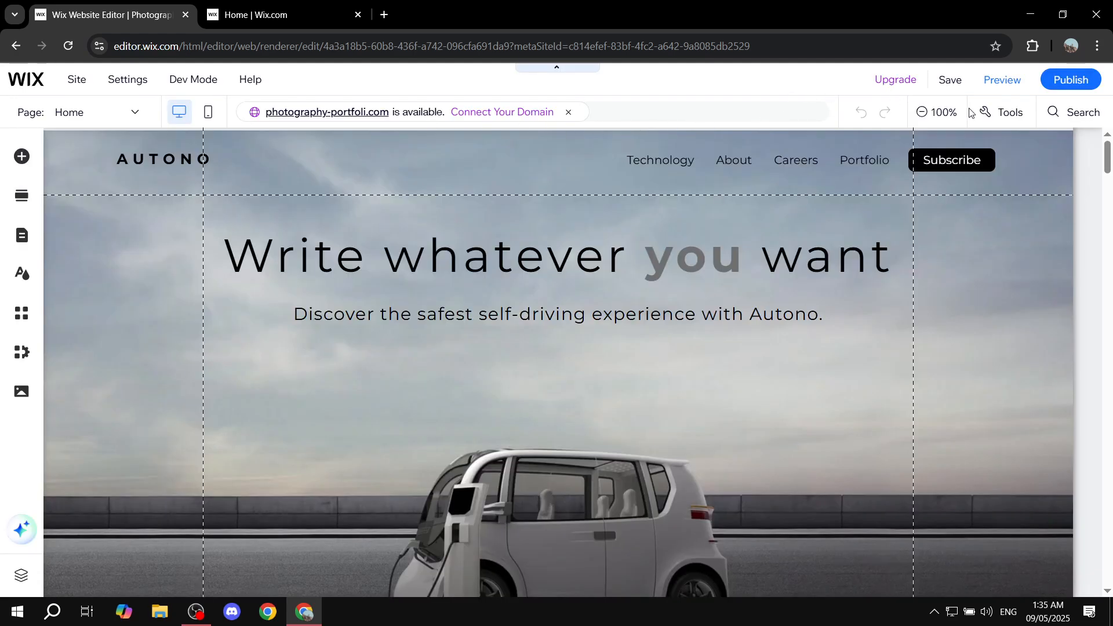
left_click(999, 81)
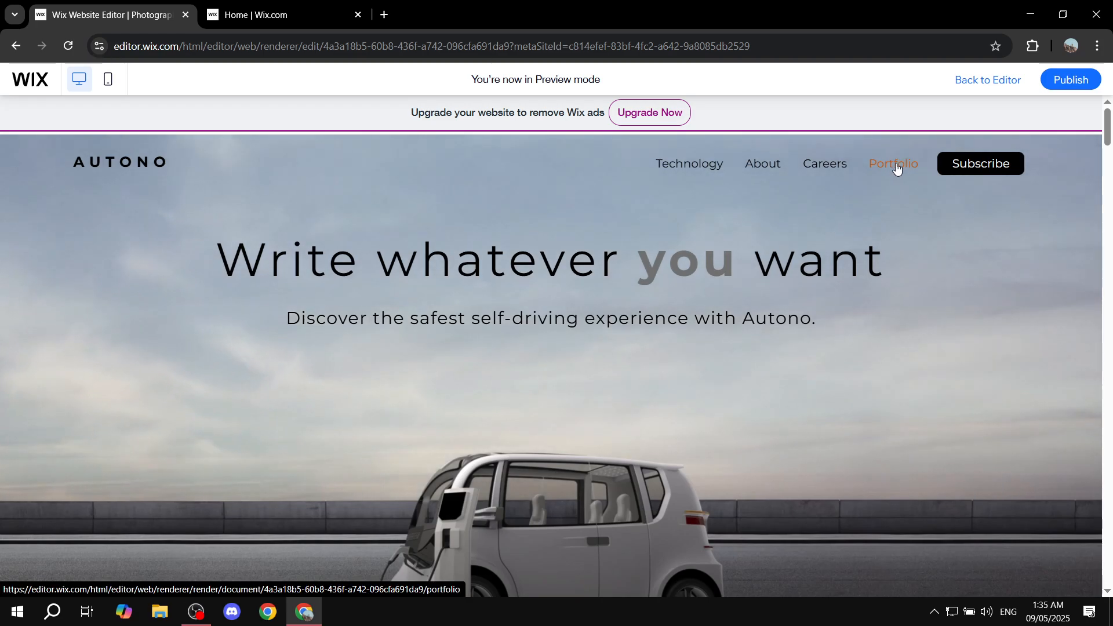
In the preview, view the Portfolio page's Test Collection and open Test Project from it.
left_click(898, 165)
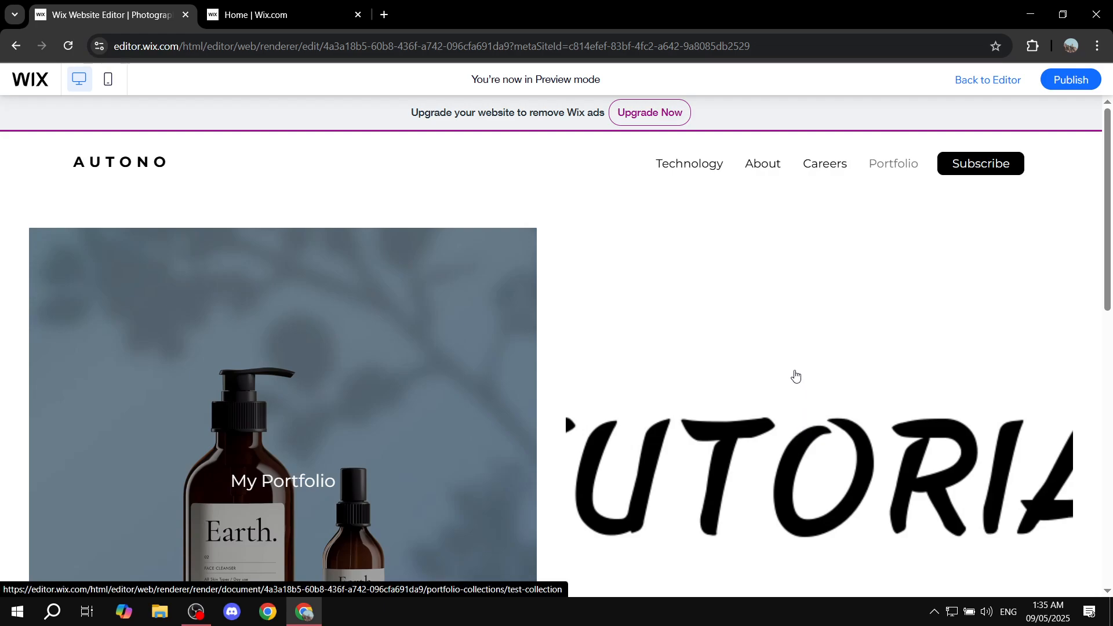
left_click(785, 367)
scroll(819, 307, "down", 2)
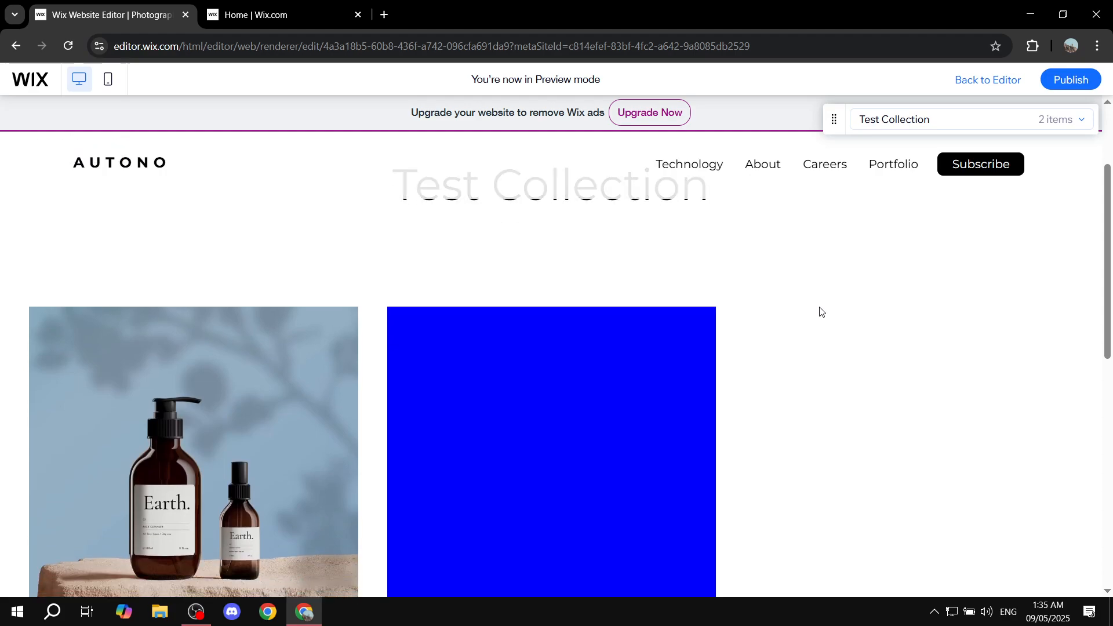
scroll(820, 312, "down", 2)
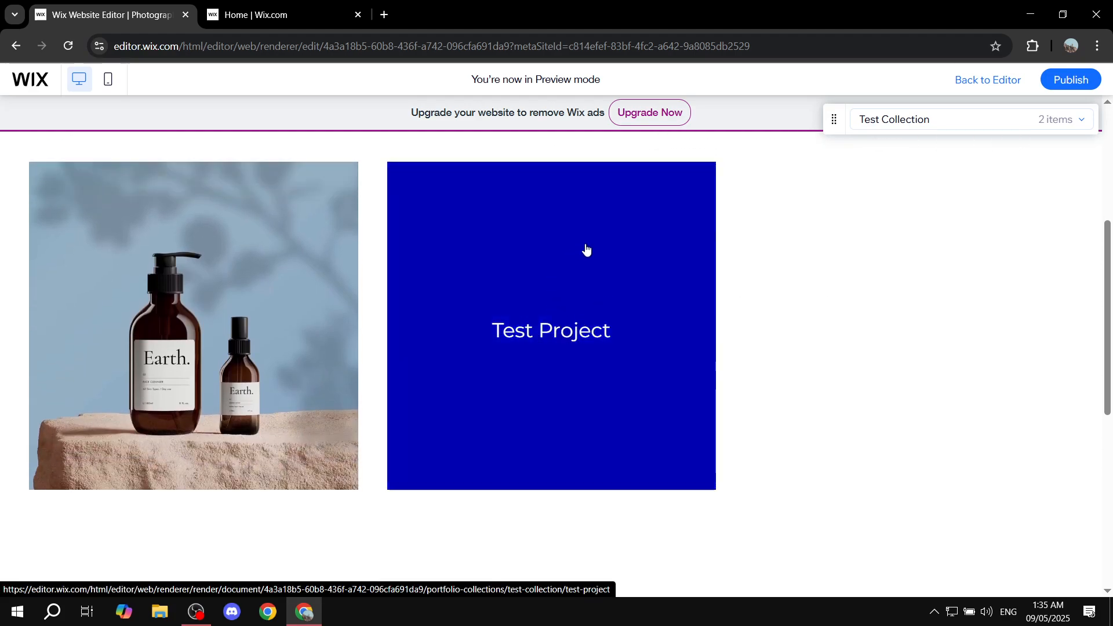
left_click(702, 330)
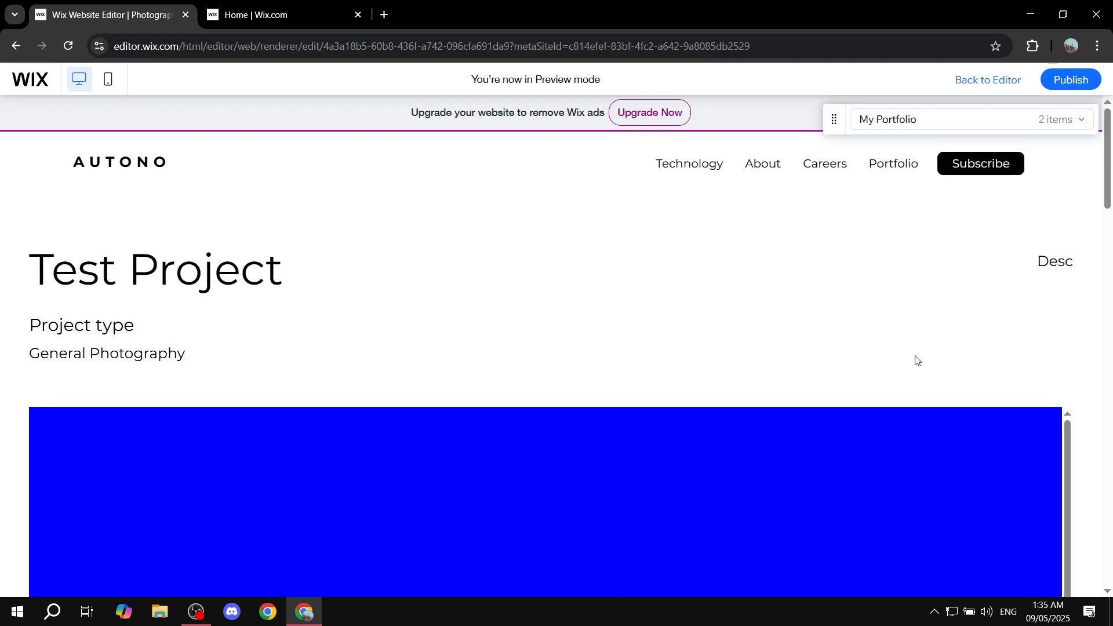
Examine the Test Project page down to its footer, including the enlarged view of the orange image.
scroll(1083, 363, "down", 5)
scroll(1083, 365, "down", 4)
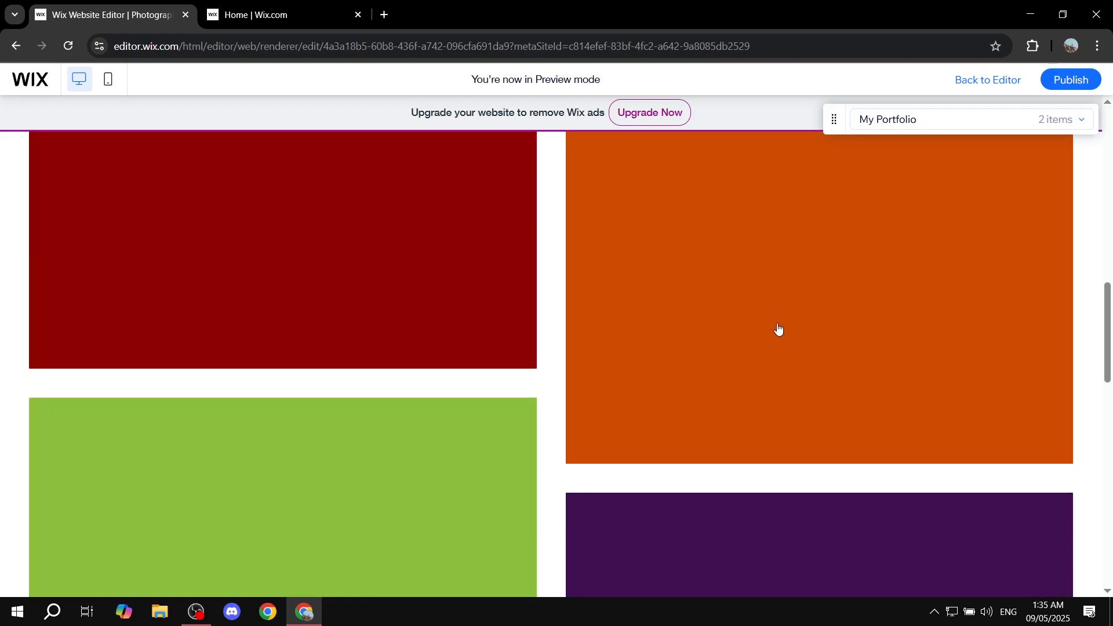
left_click(800, 290)
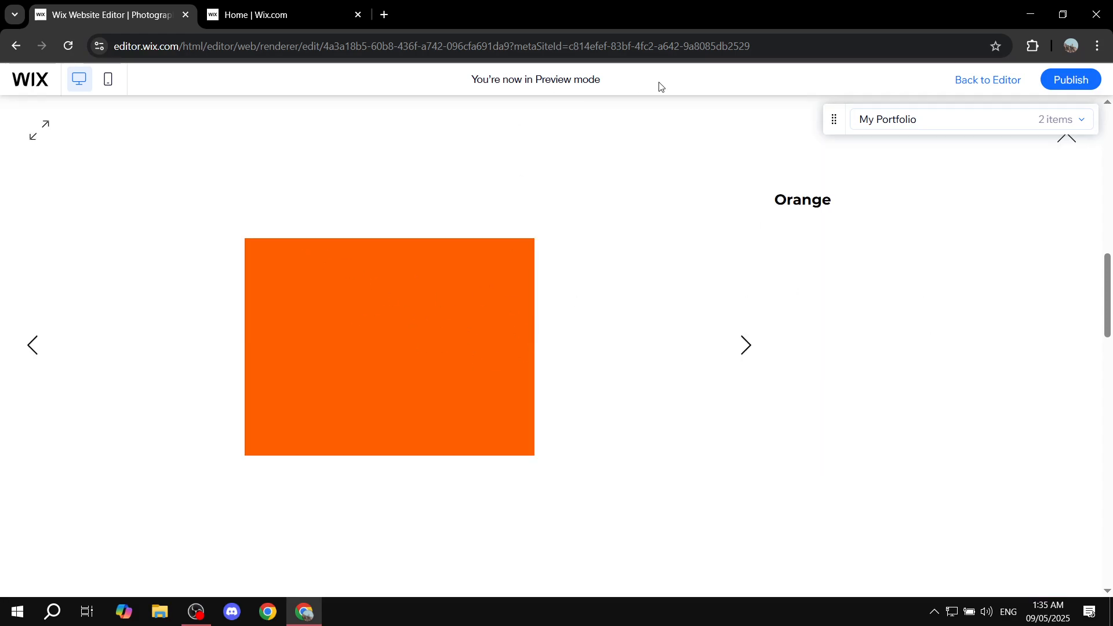
left_click(1066, 145)
left_click(661, 359)
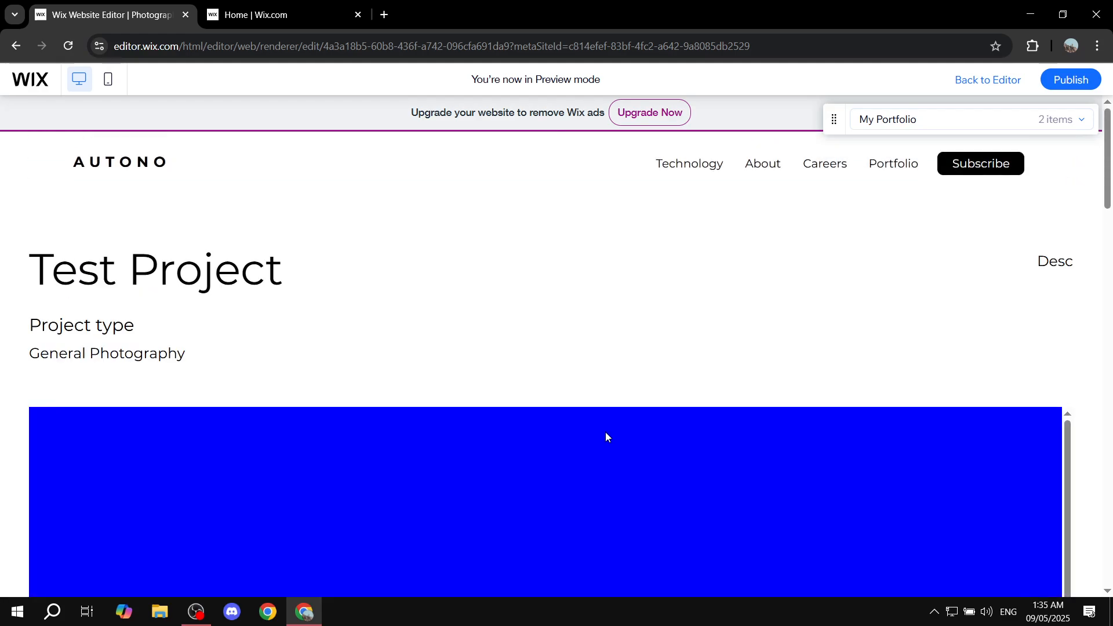
scroll(599, 438, "down", 20)
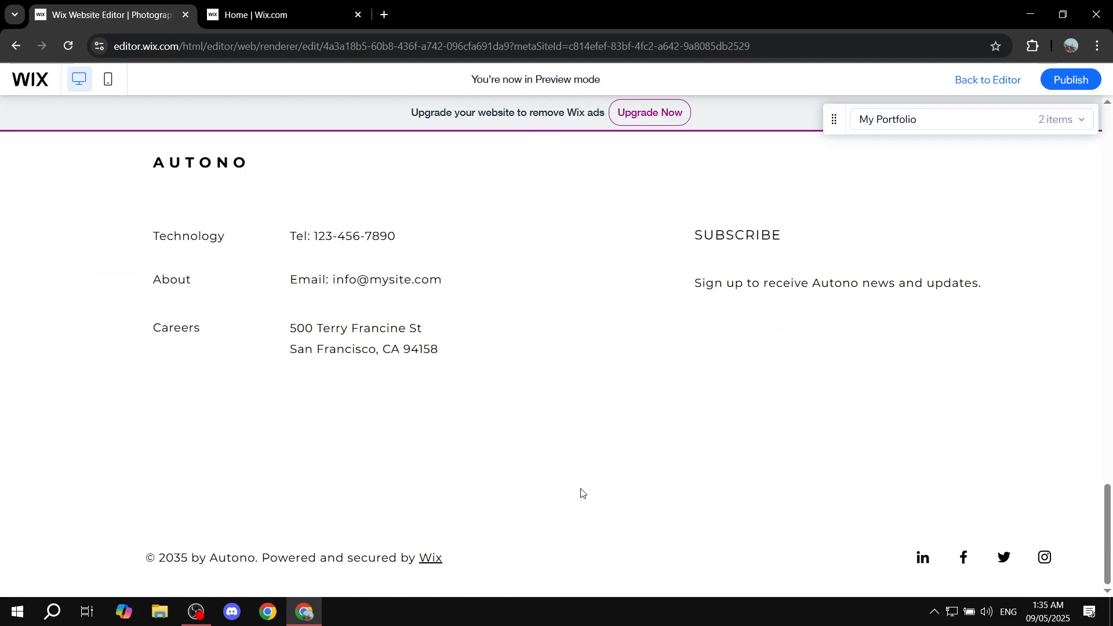
scroll(581, 493, "up", 20)
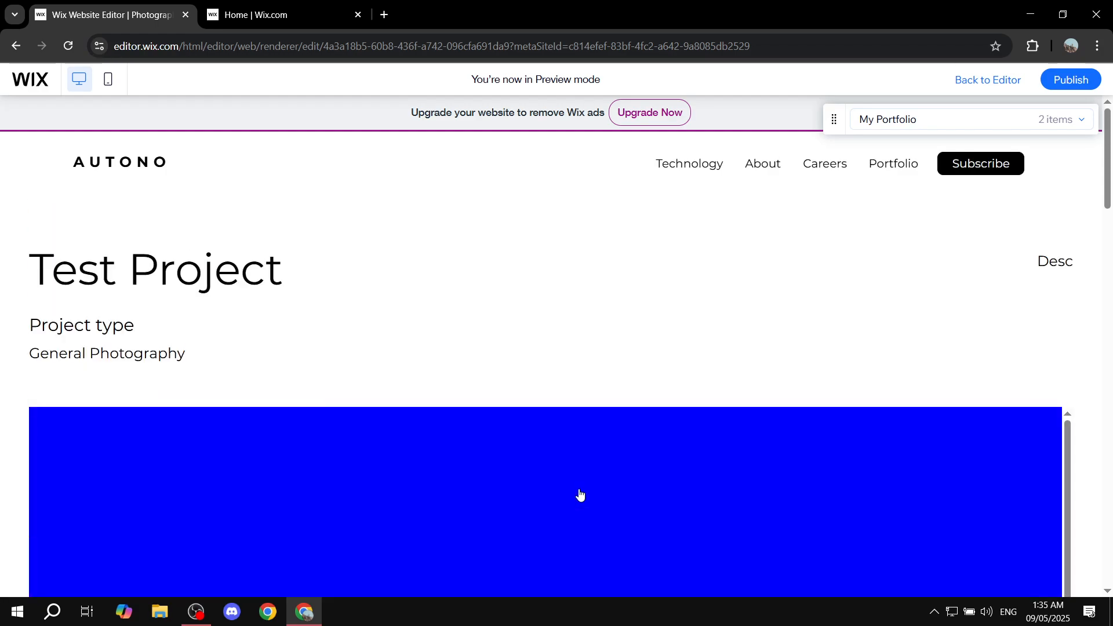